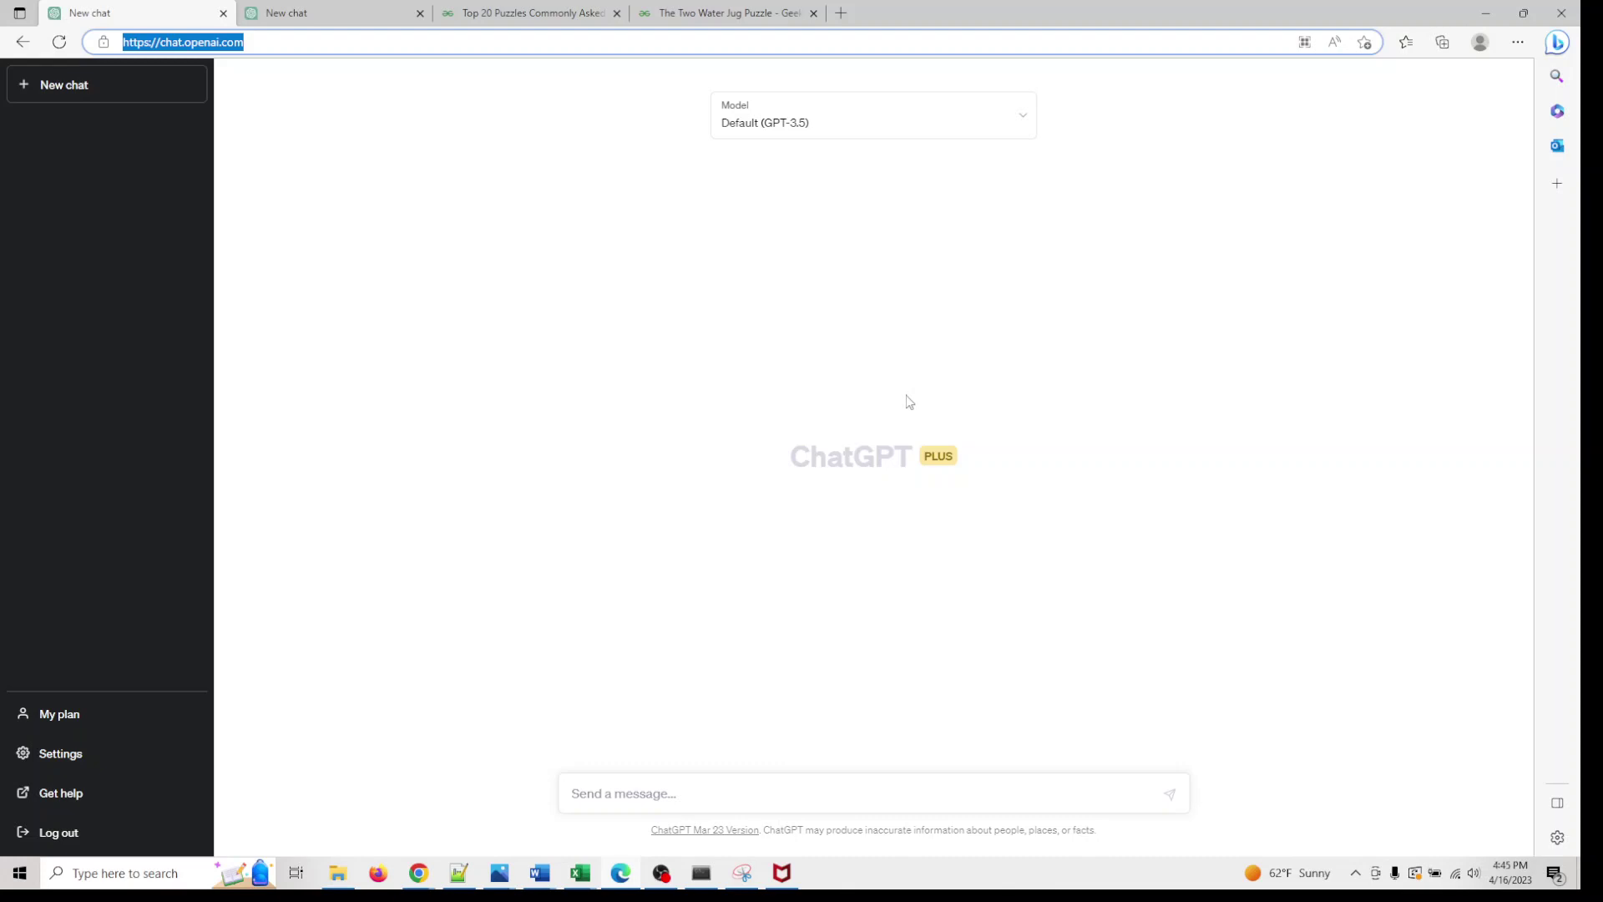
Check the first chat's Default GPT-3.5 model list, then settle on the second chat running GPT-4.
left_click(815, 112)
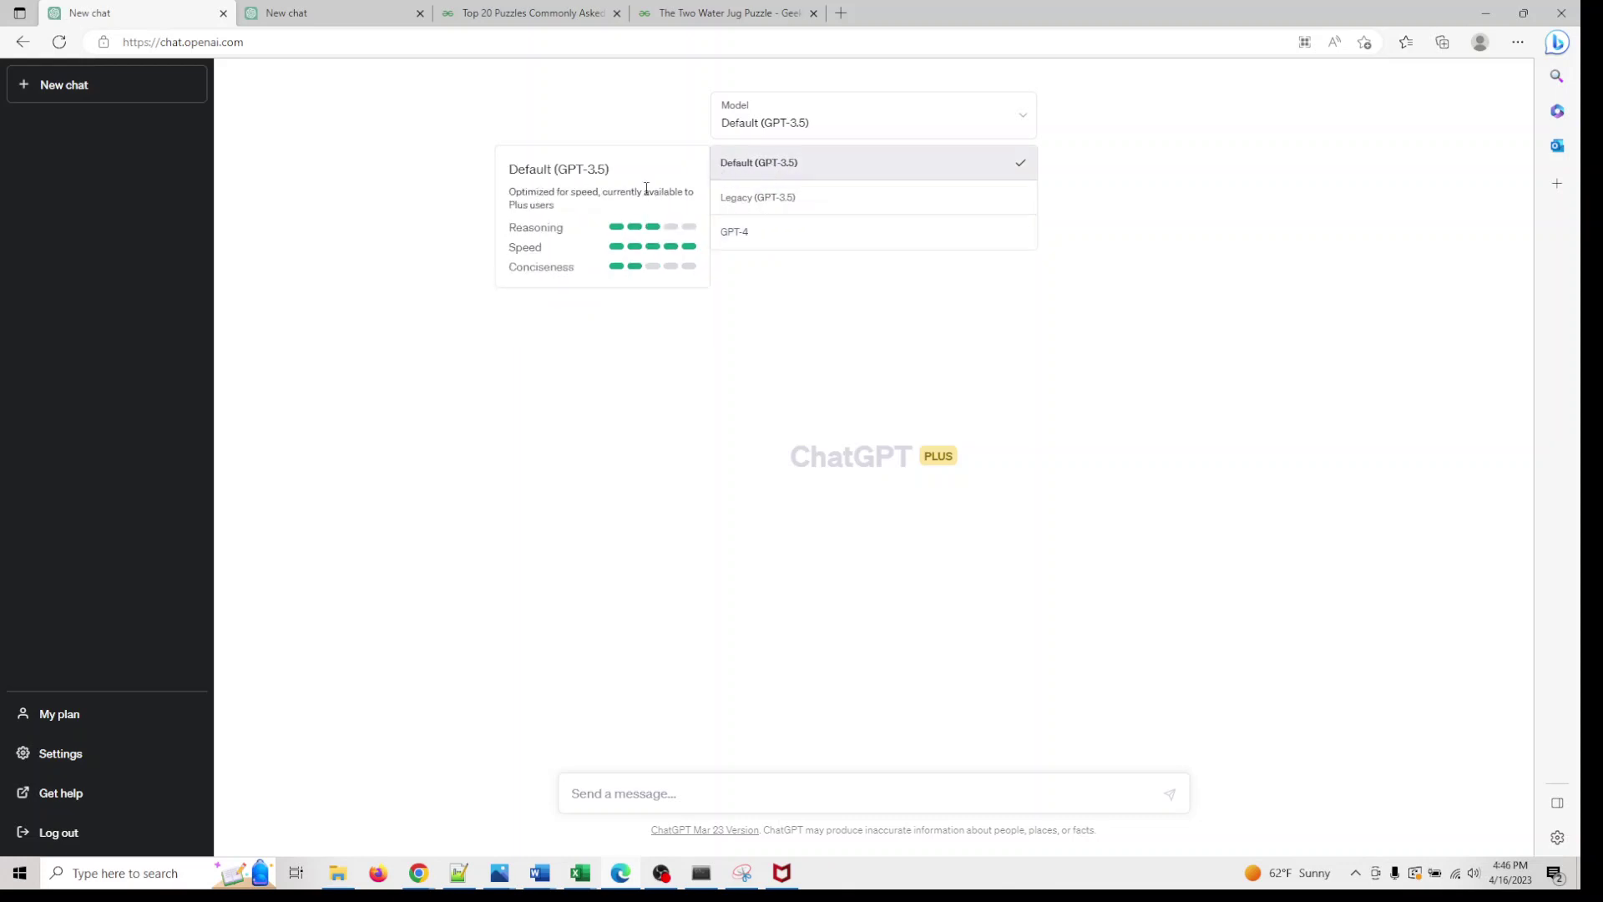
left_click(350, 7)
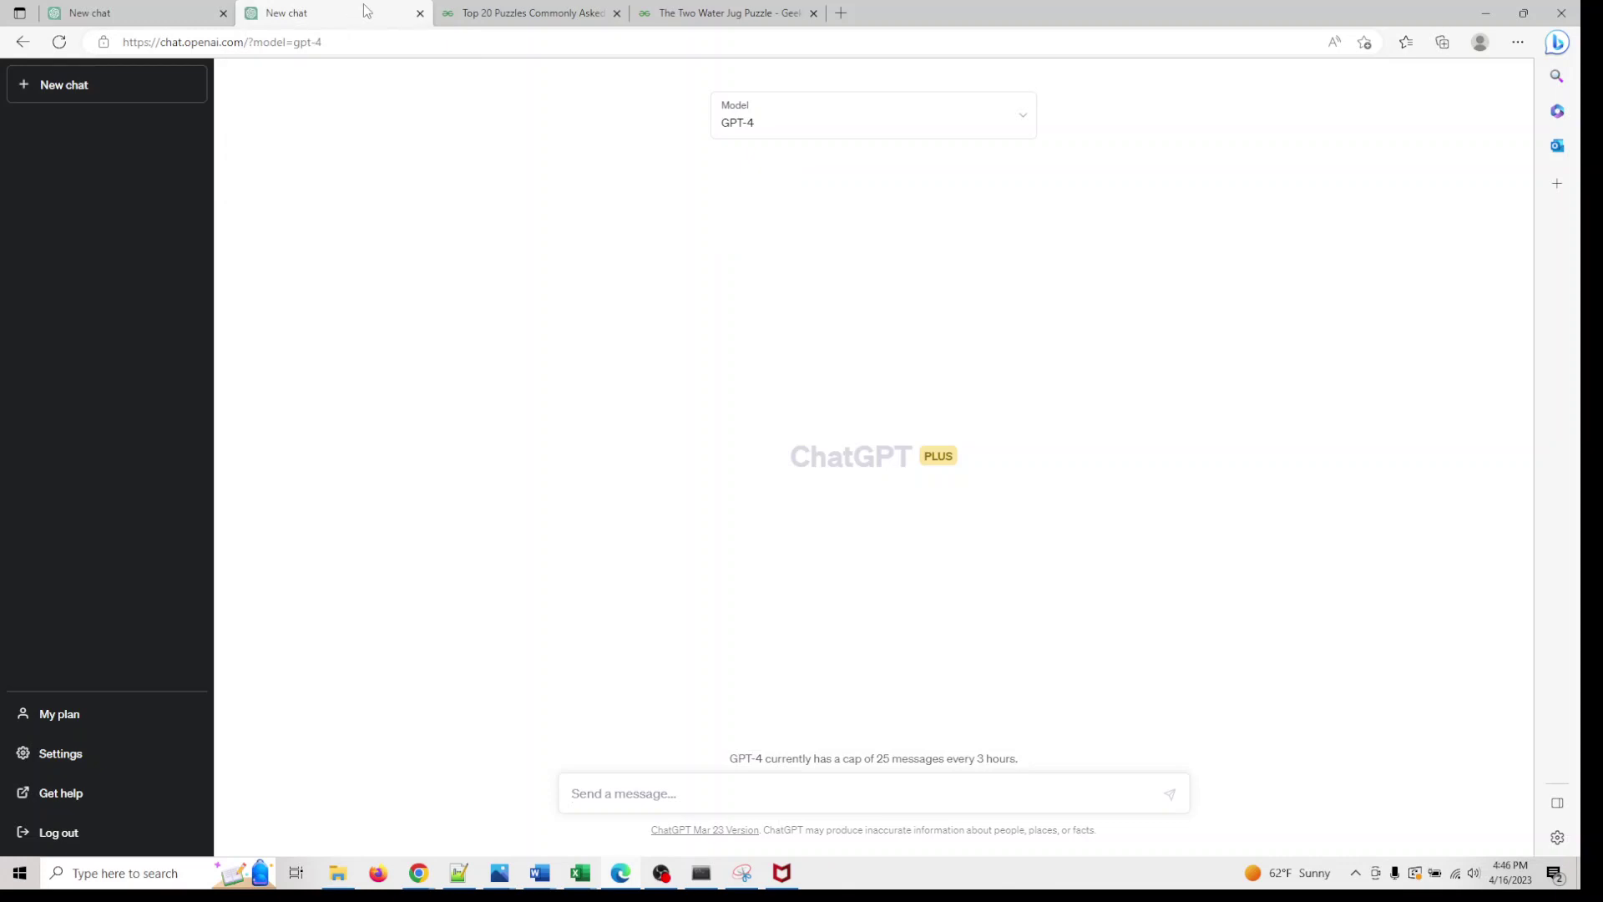
left_click(92, 6)
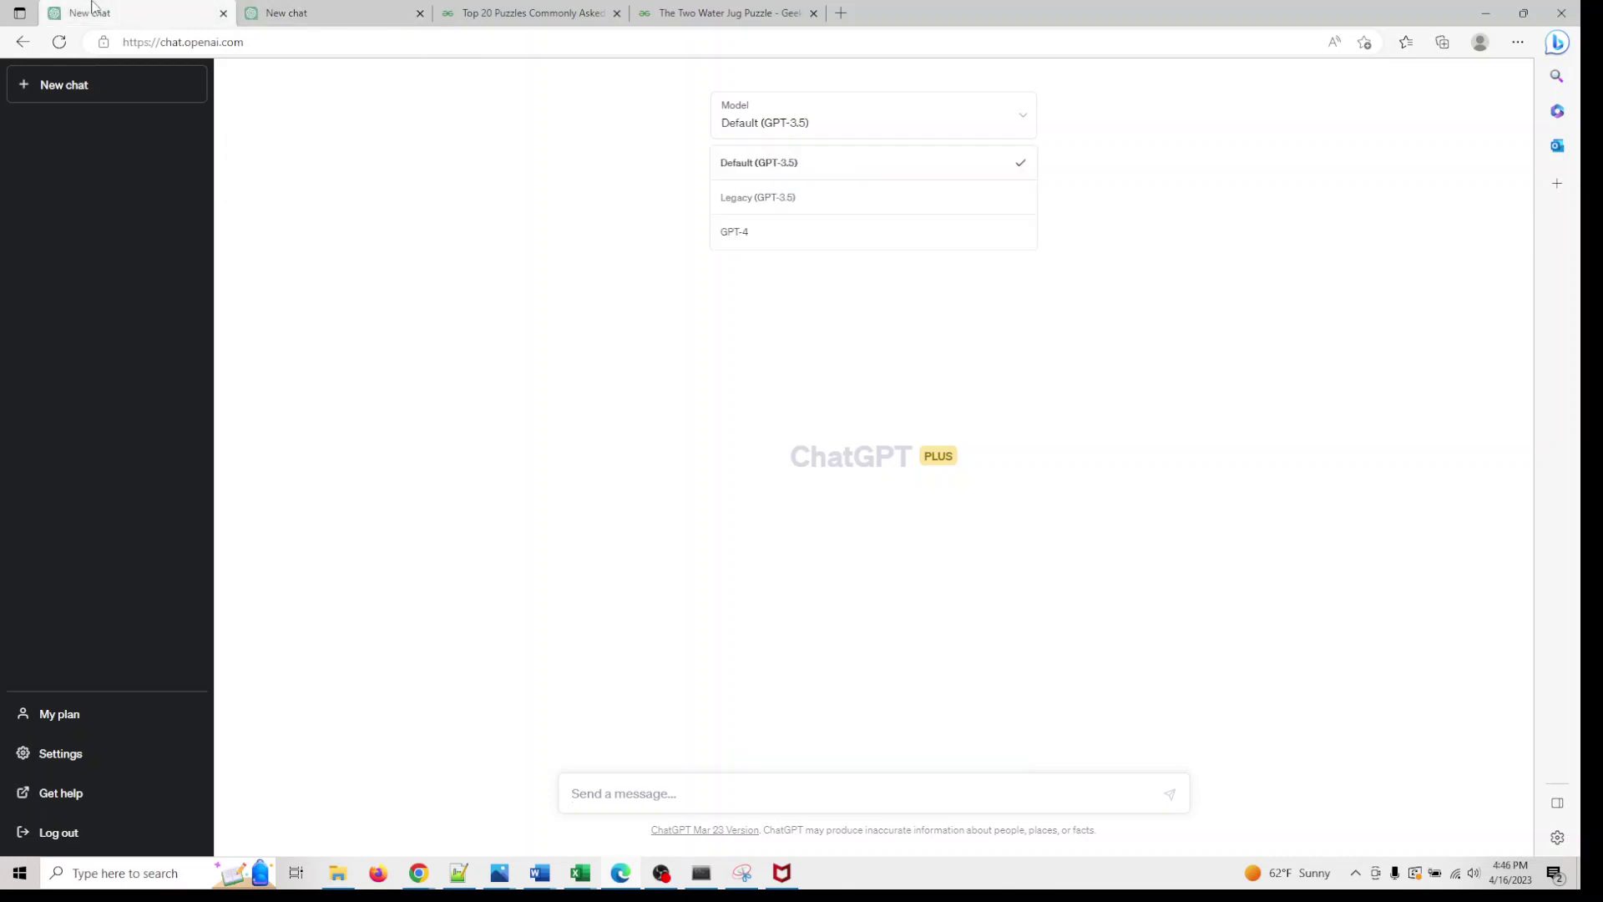
left_click(259, 7)
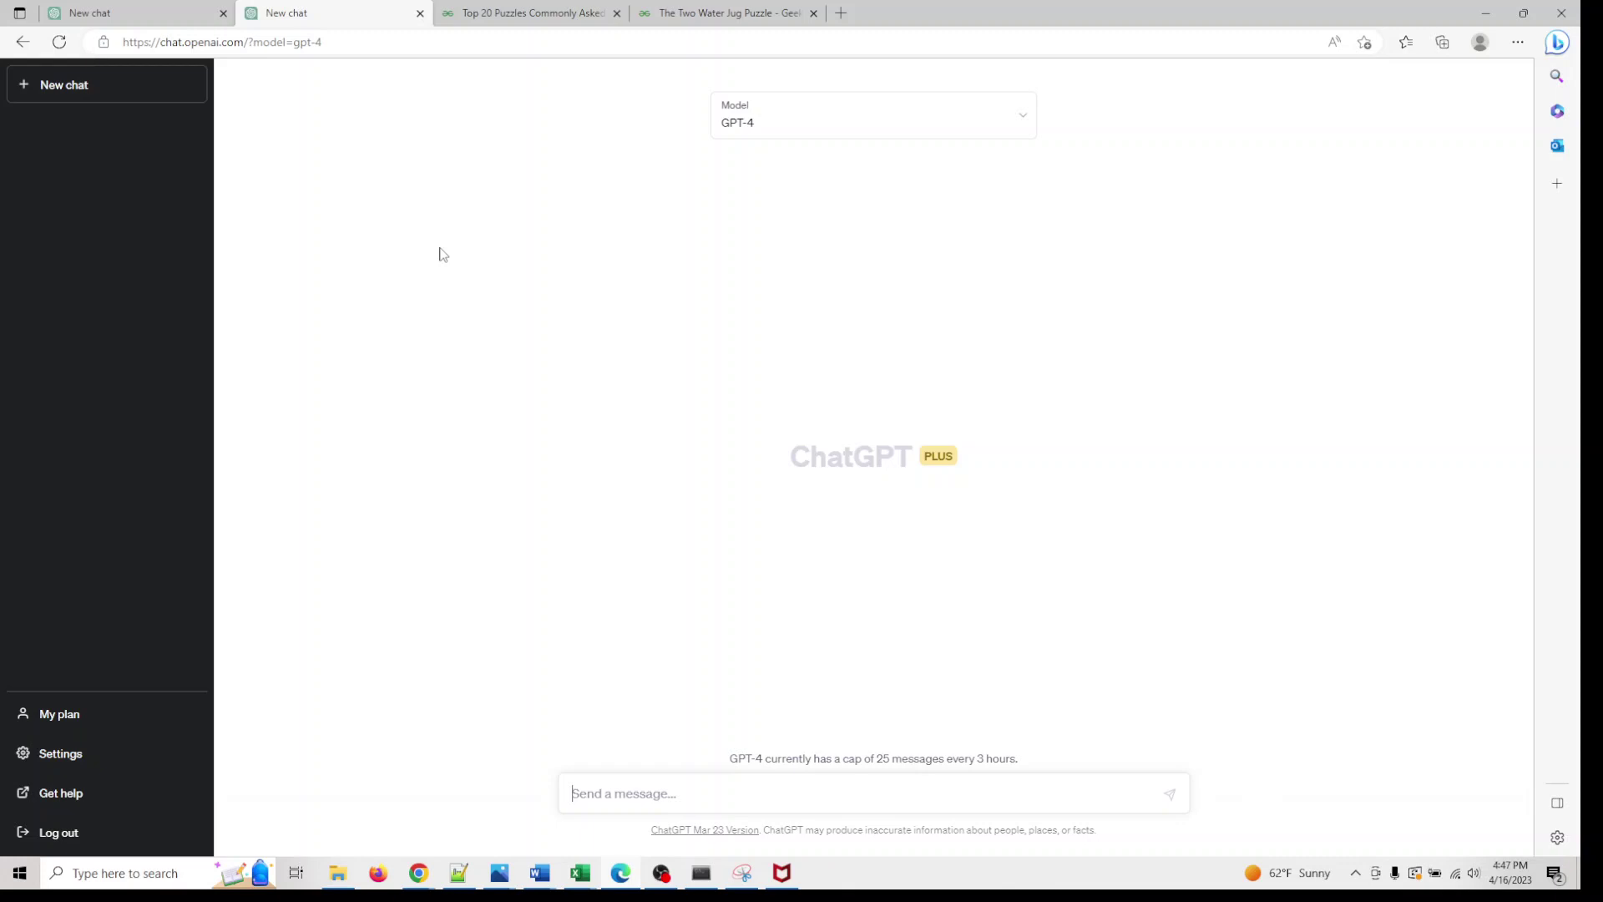
Keep the first chat on GPT-3.5 after comparing its model list with the GPT-4 chat.
left_click(90, 8)
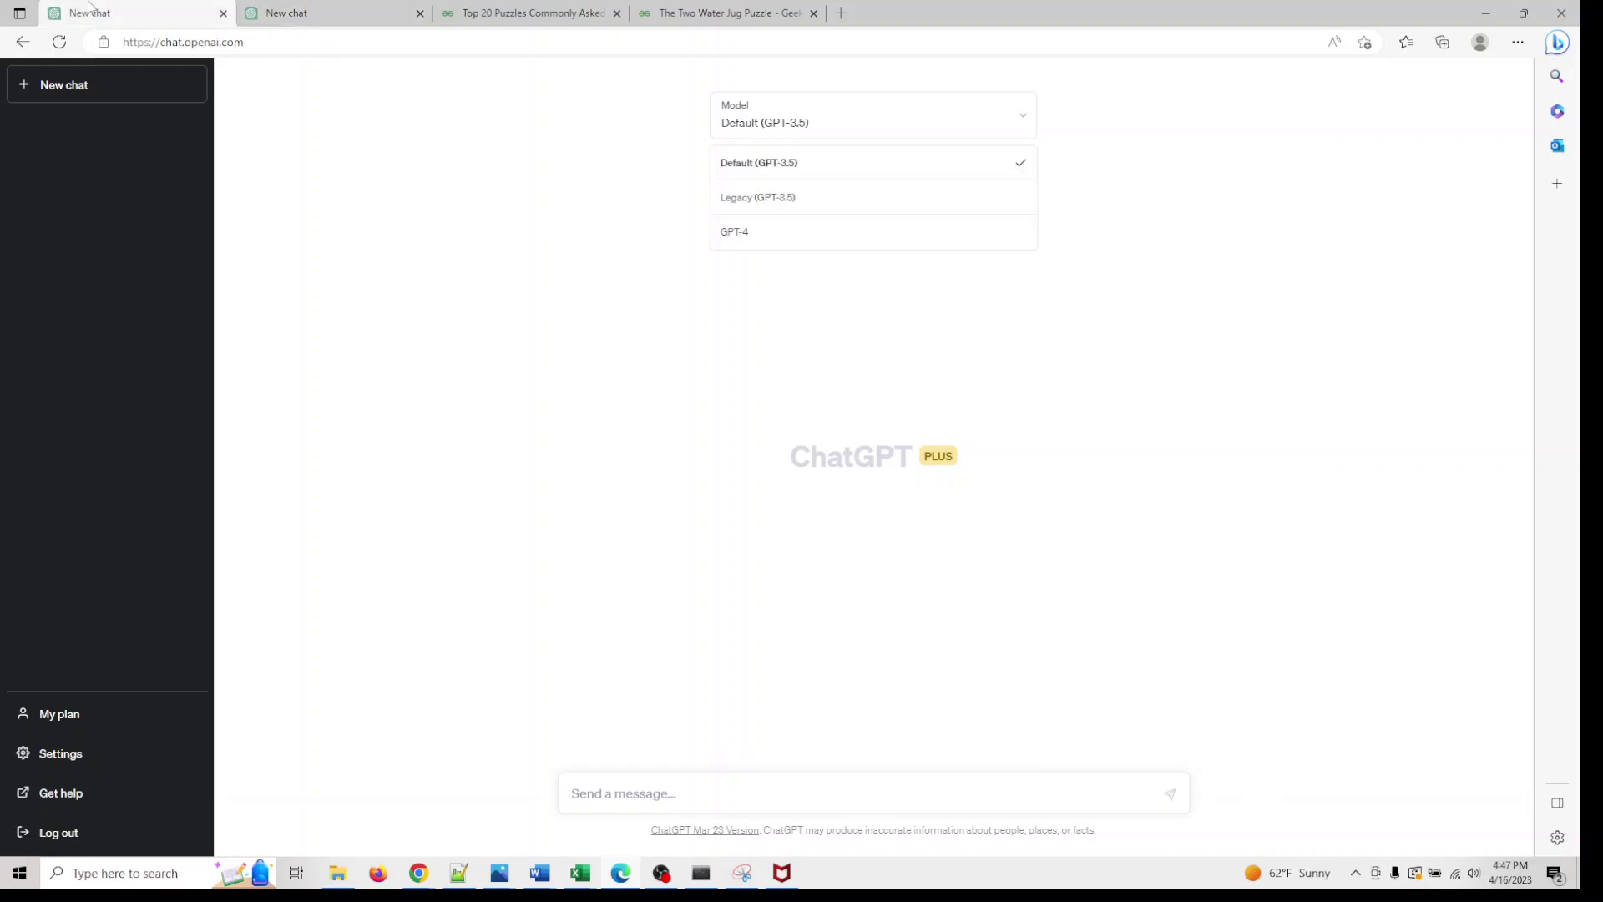
left_click(456, 534)
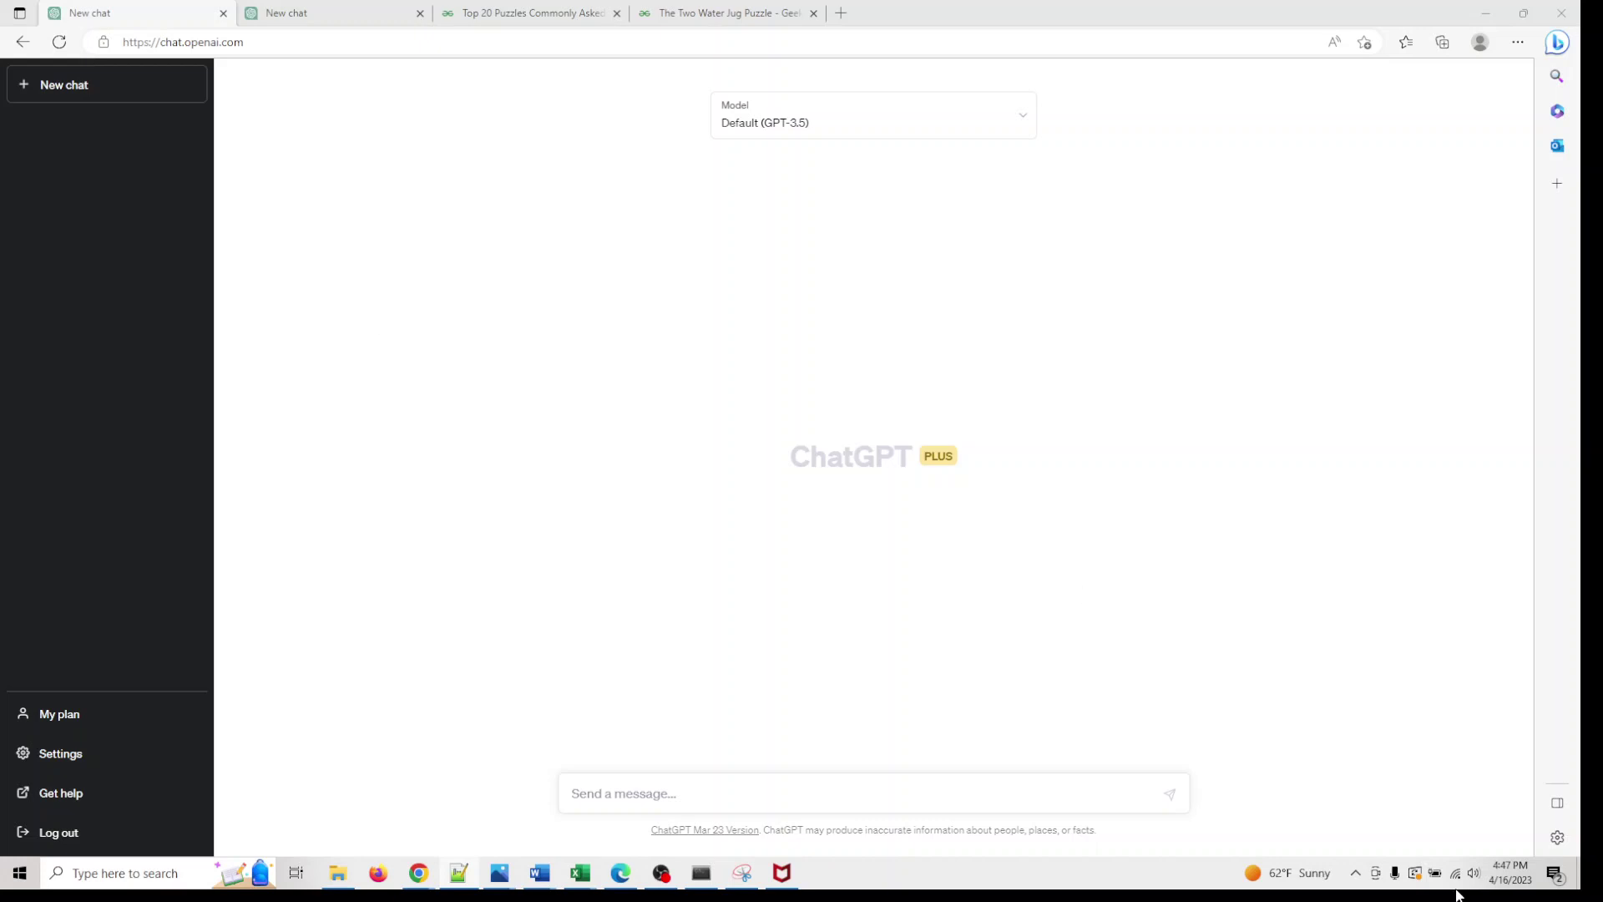
left_click(770, 132)
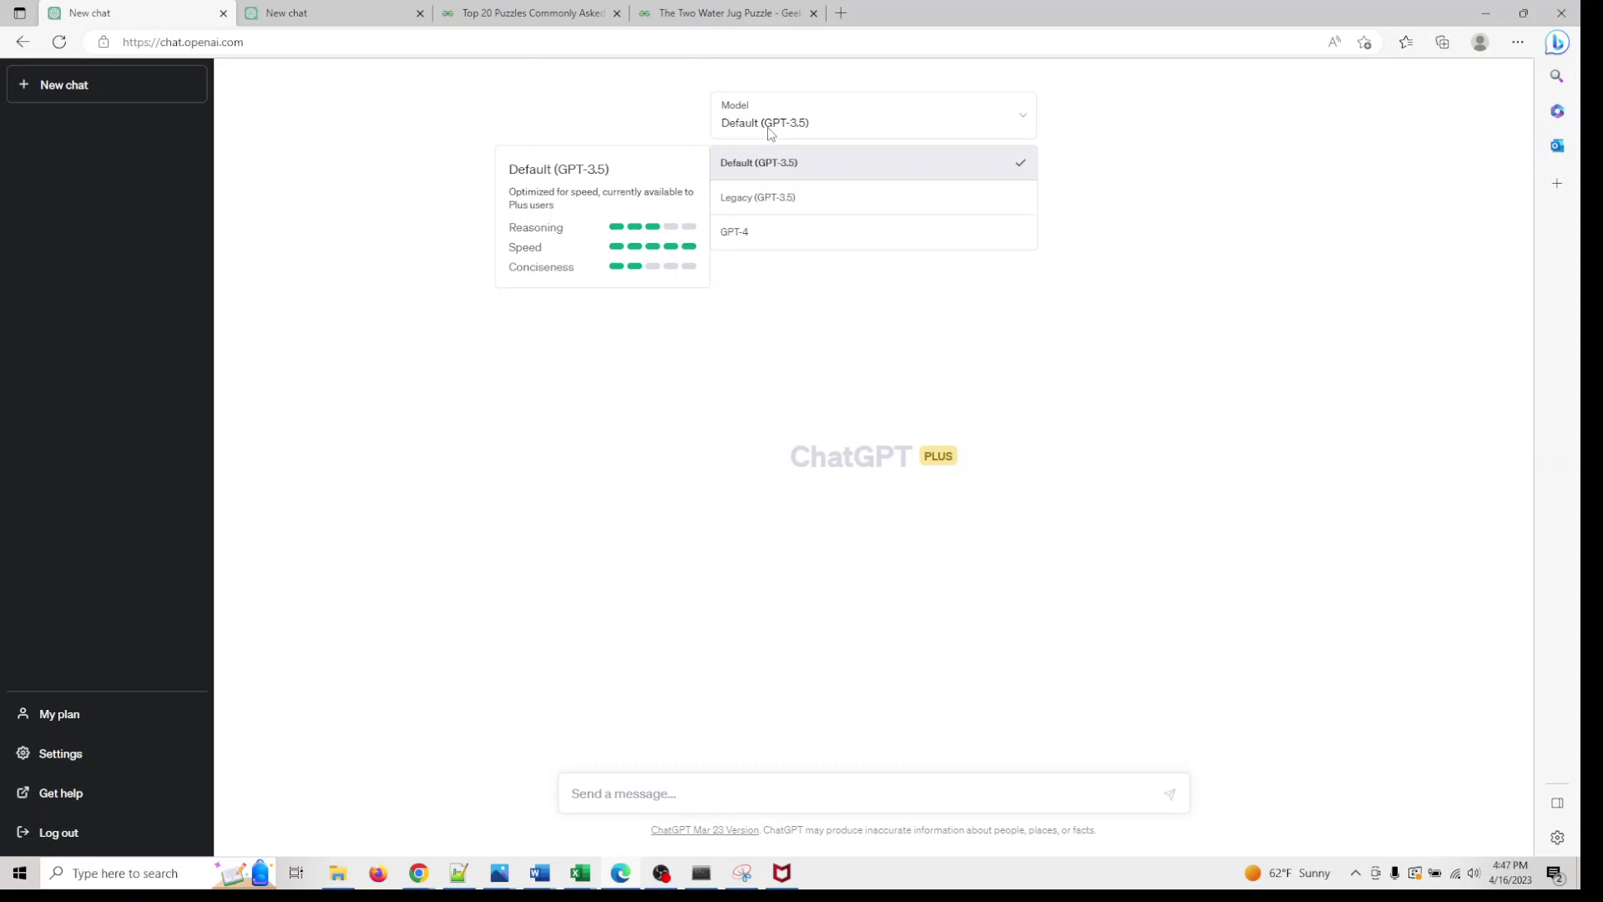
left_click(305, 12)
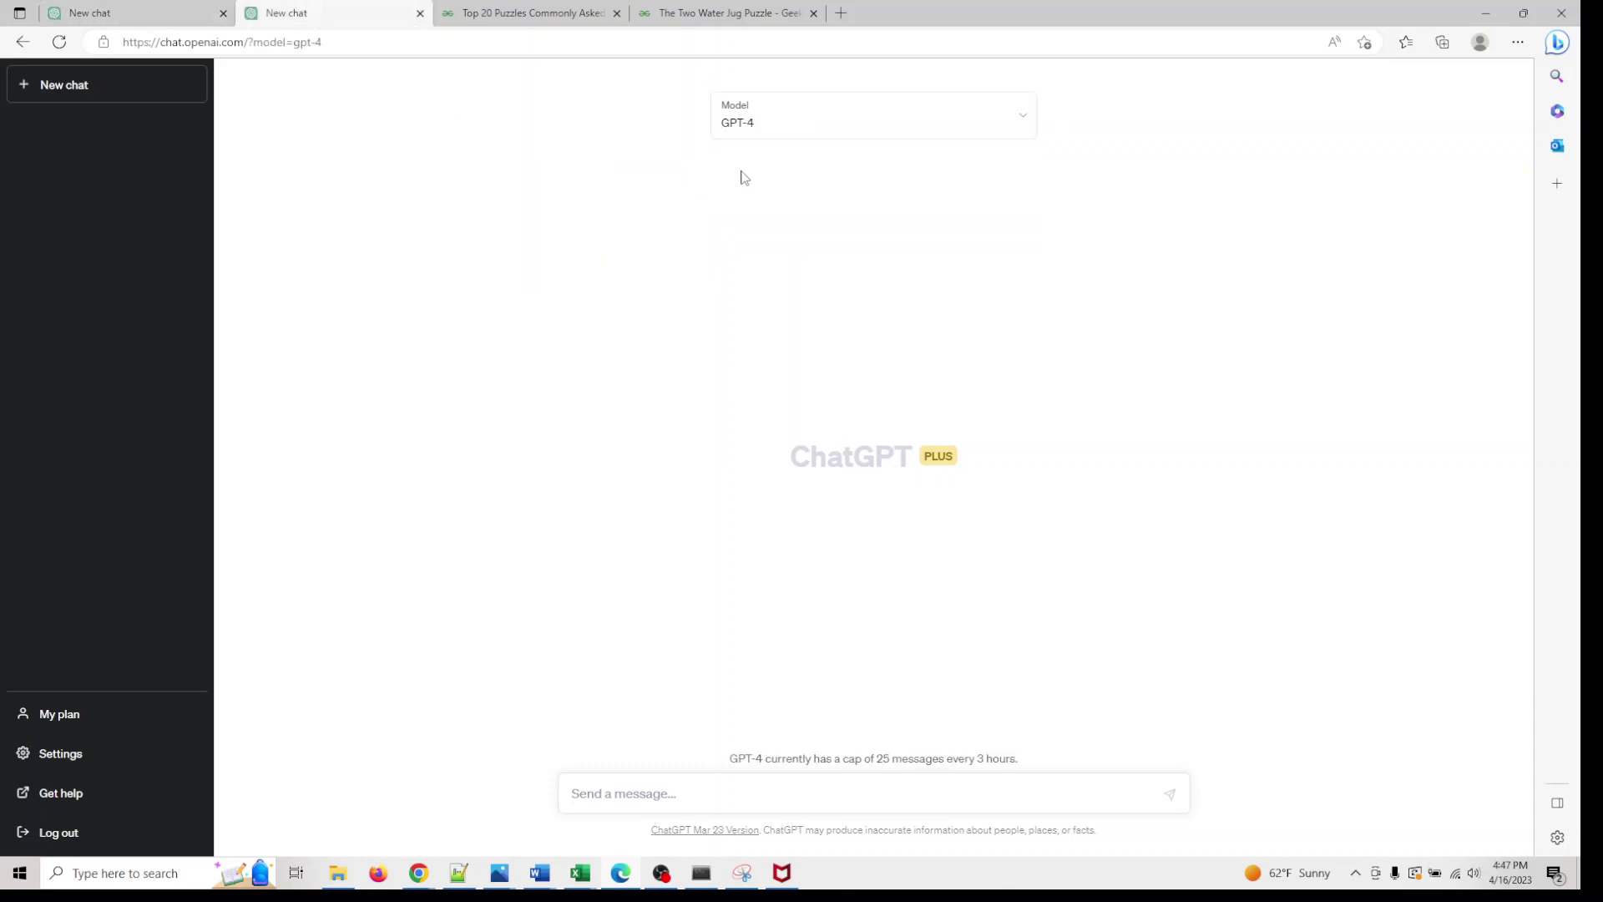
left_click(230, 15)
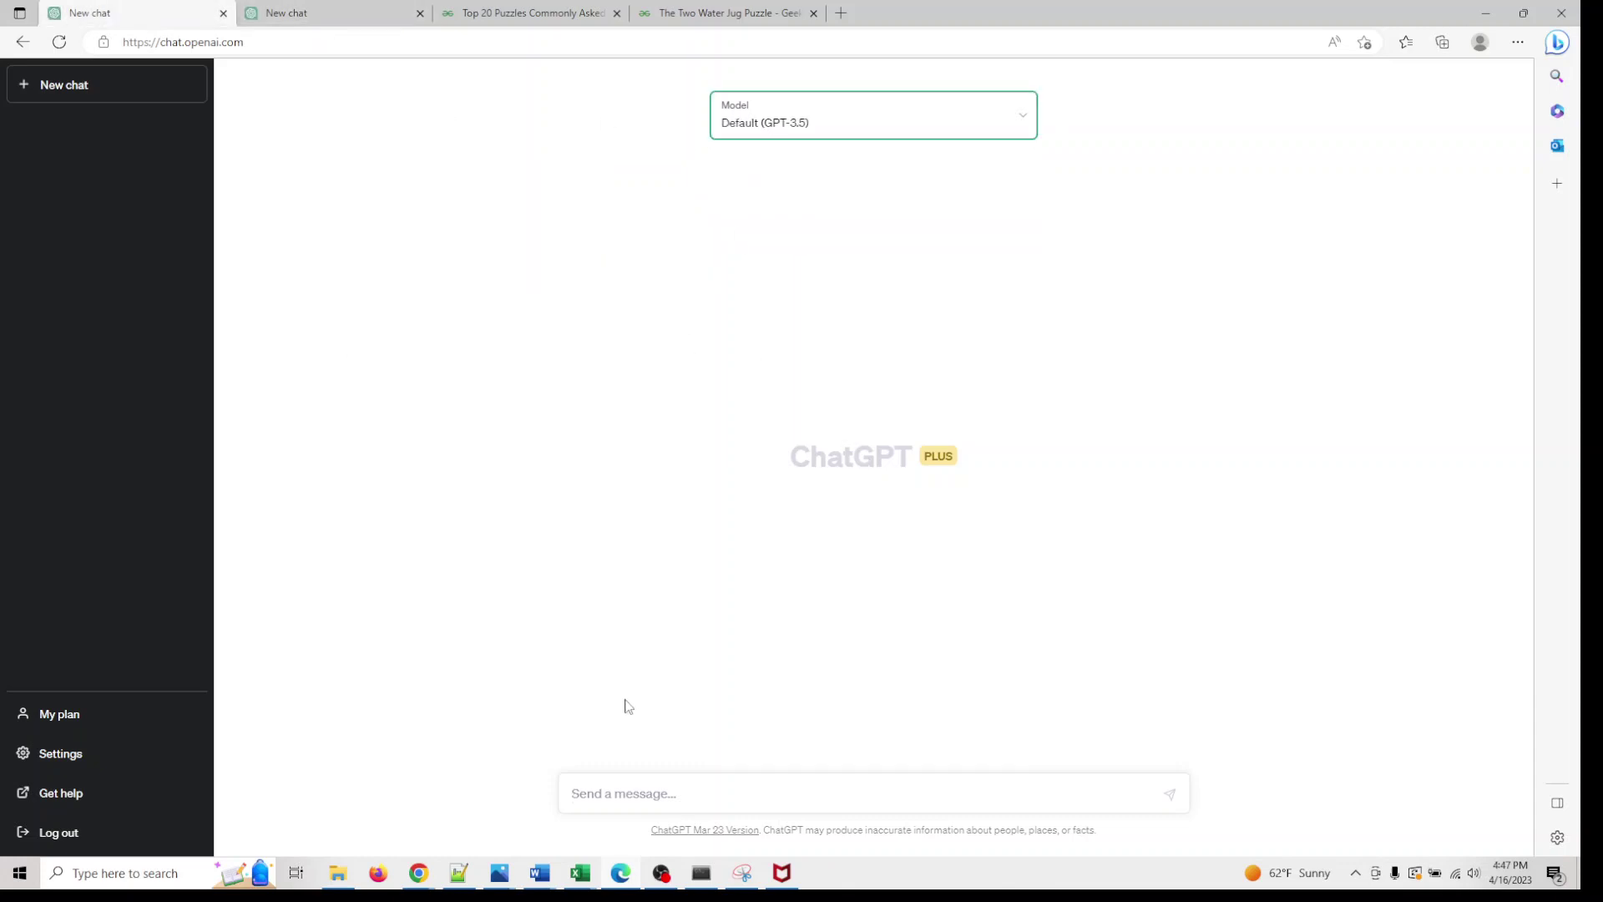
Paste the all-A black bean burger recipe prompt into GPT-3.5, correcting 'start' to 'starts'.
left_click(632, 793)
type("Show me the recipse of Black bean Burger where every word start with A")
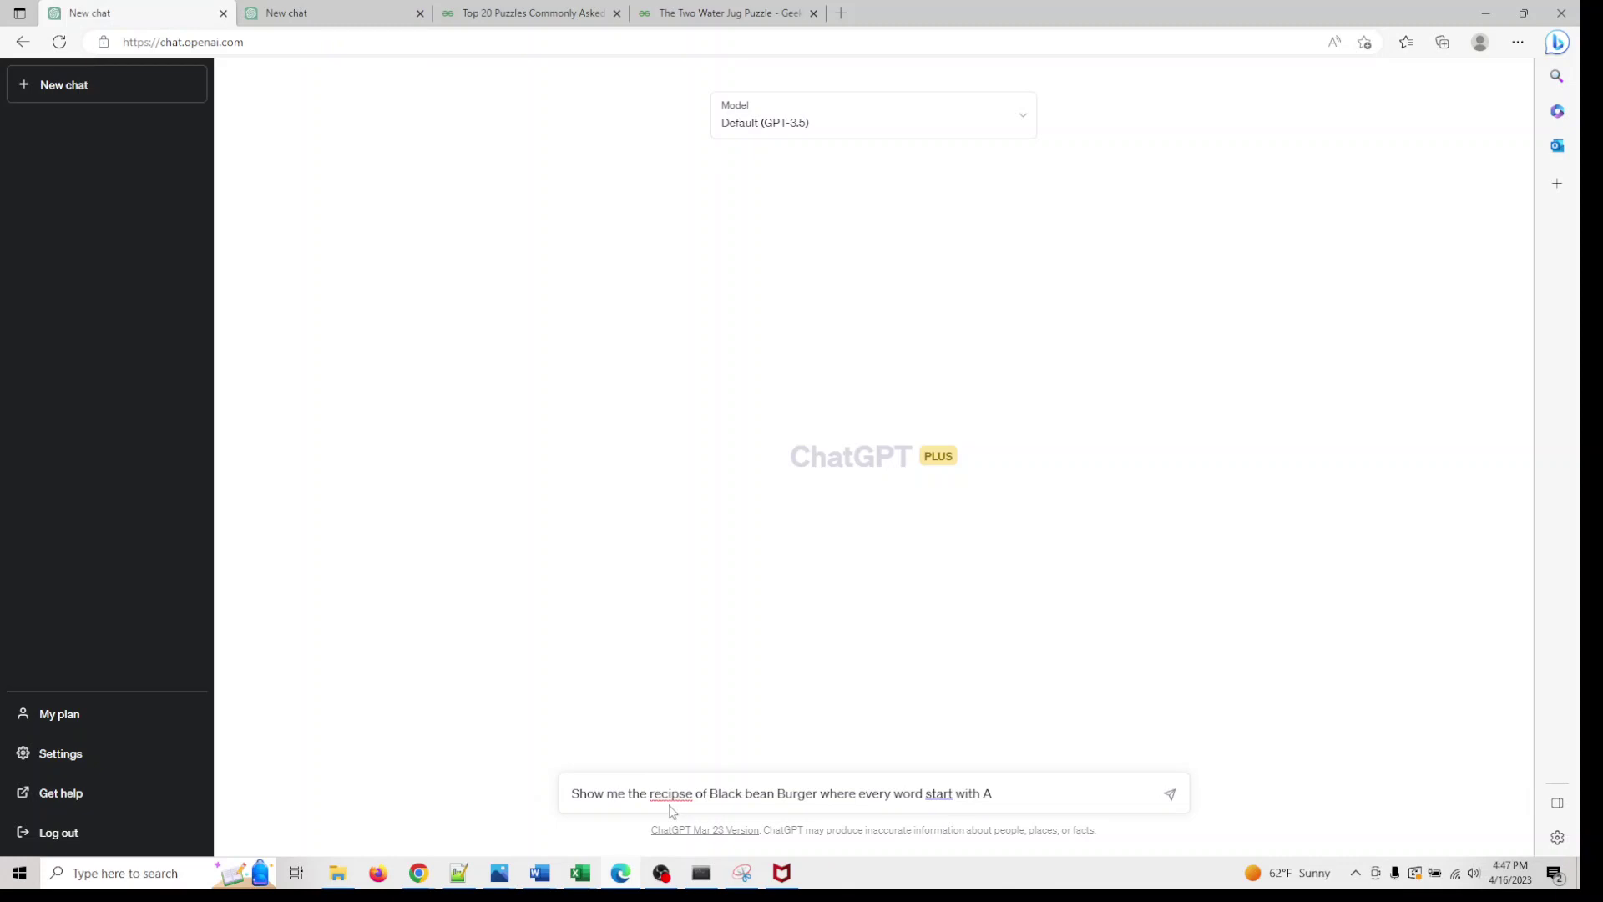
right_click(669, 805)
left_click(716, 667)
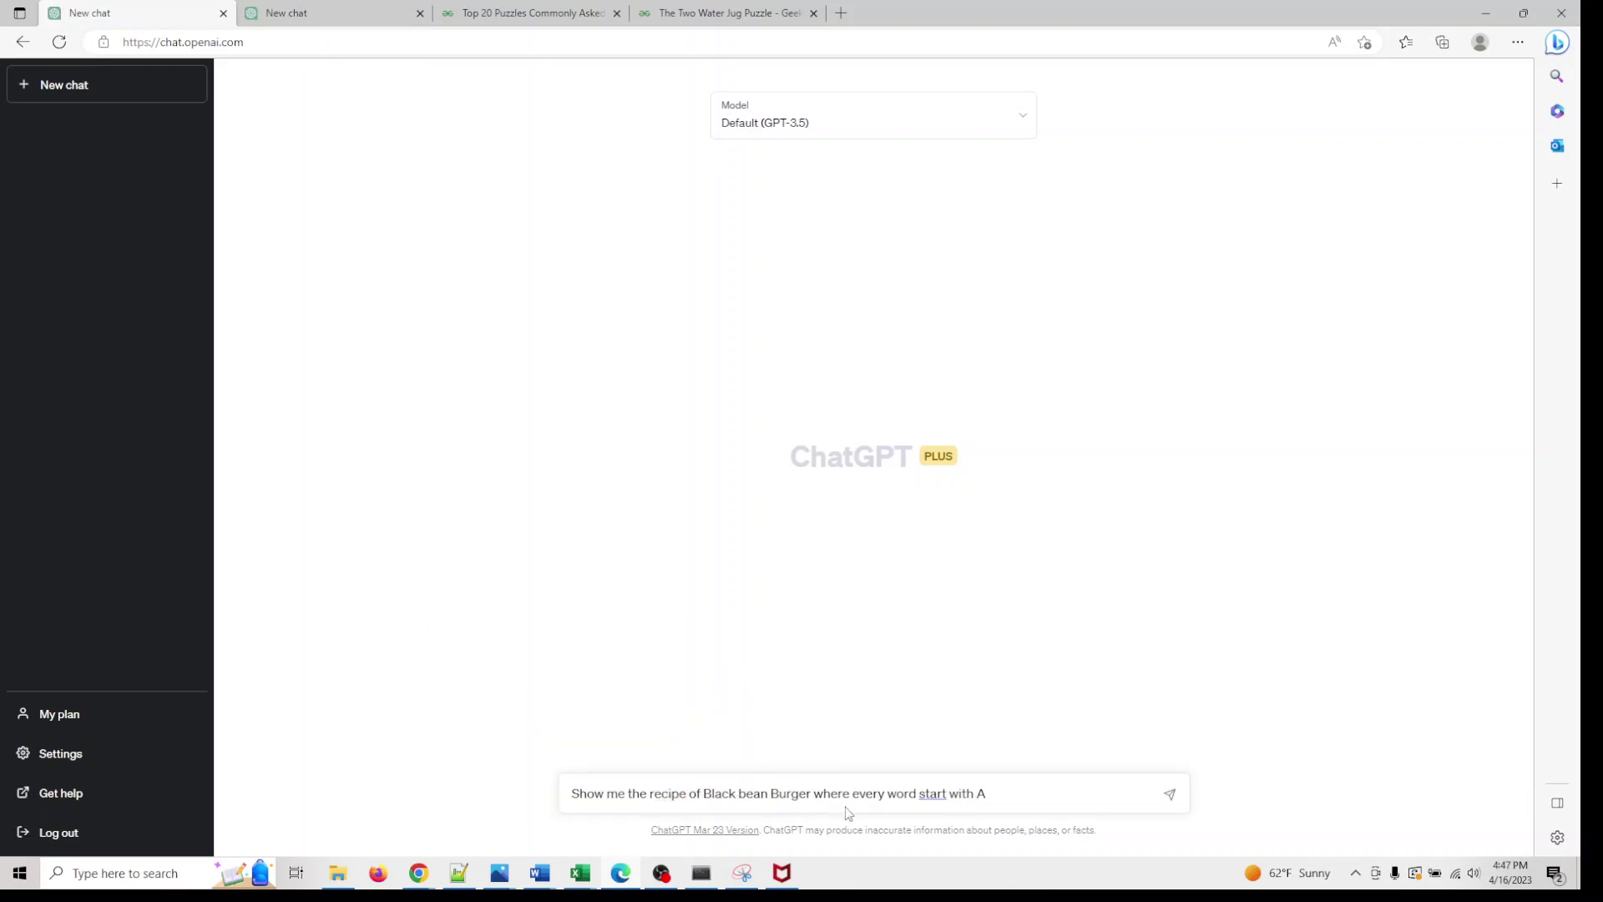
right_click(927, 798)
left_click(979, 664)
Send the burger prompt and review GPT-3.5's ingredients, such as the can of black beans, and eight directions.
left_click(1175, 796)
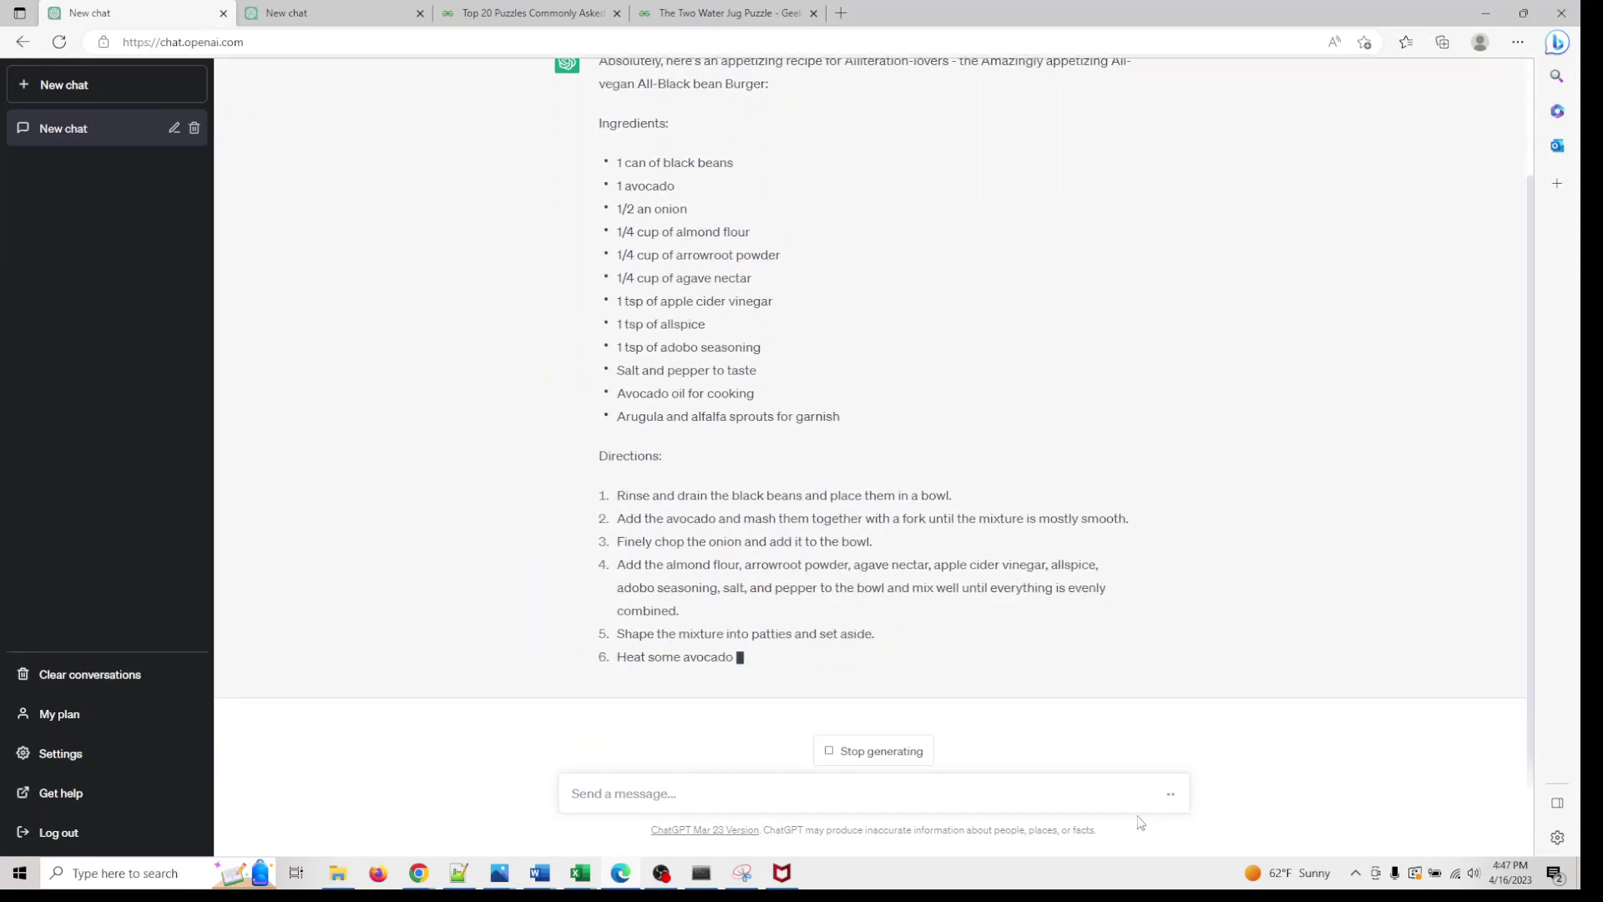
scroll(894, 663, "up", 3)
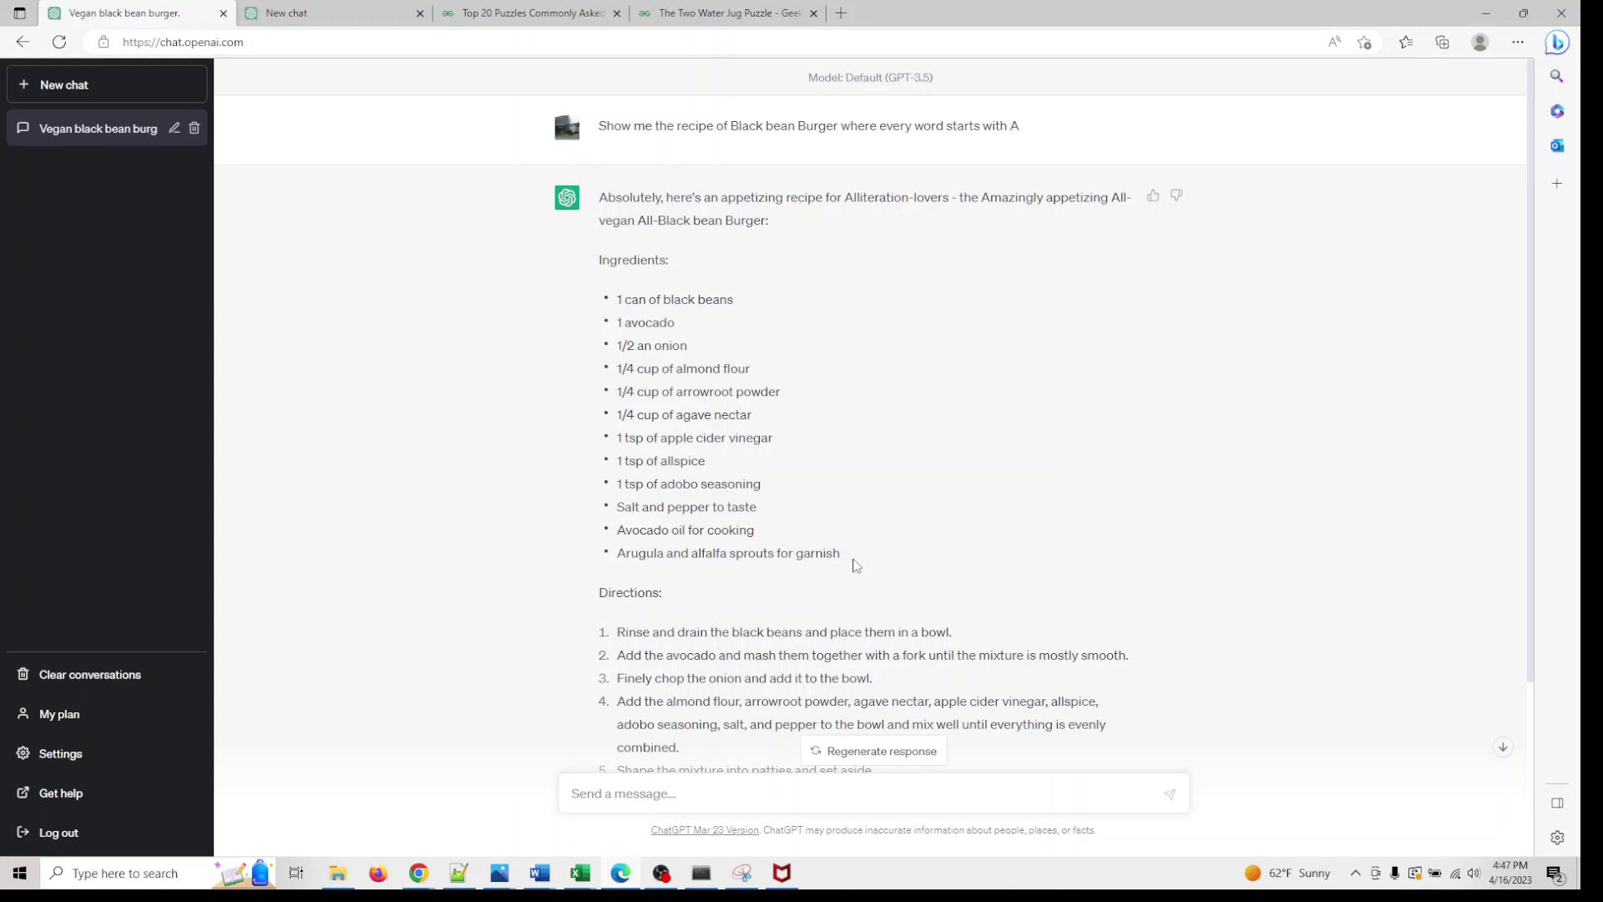
left_click_drag(854, 563, 614, 325)
left_click_drag(738, 302, 622, 301)
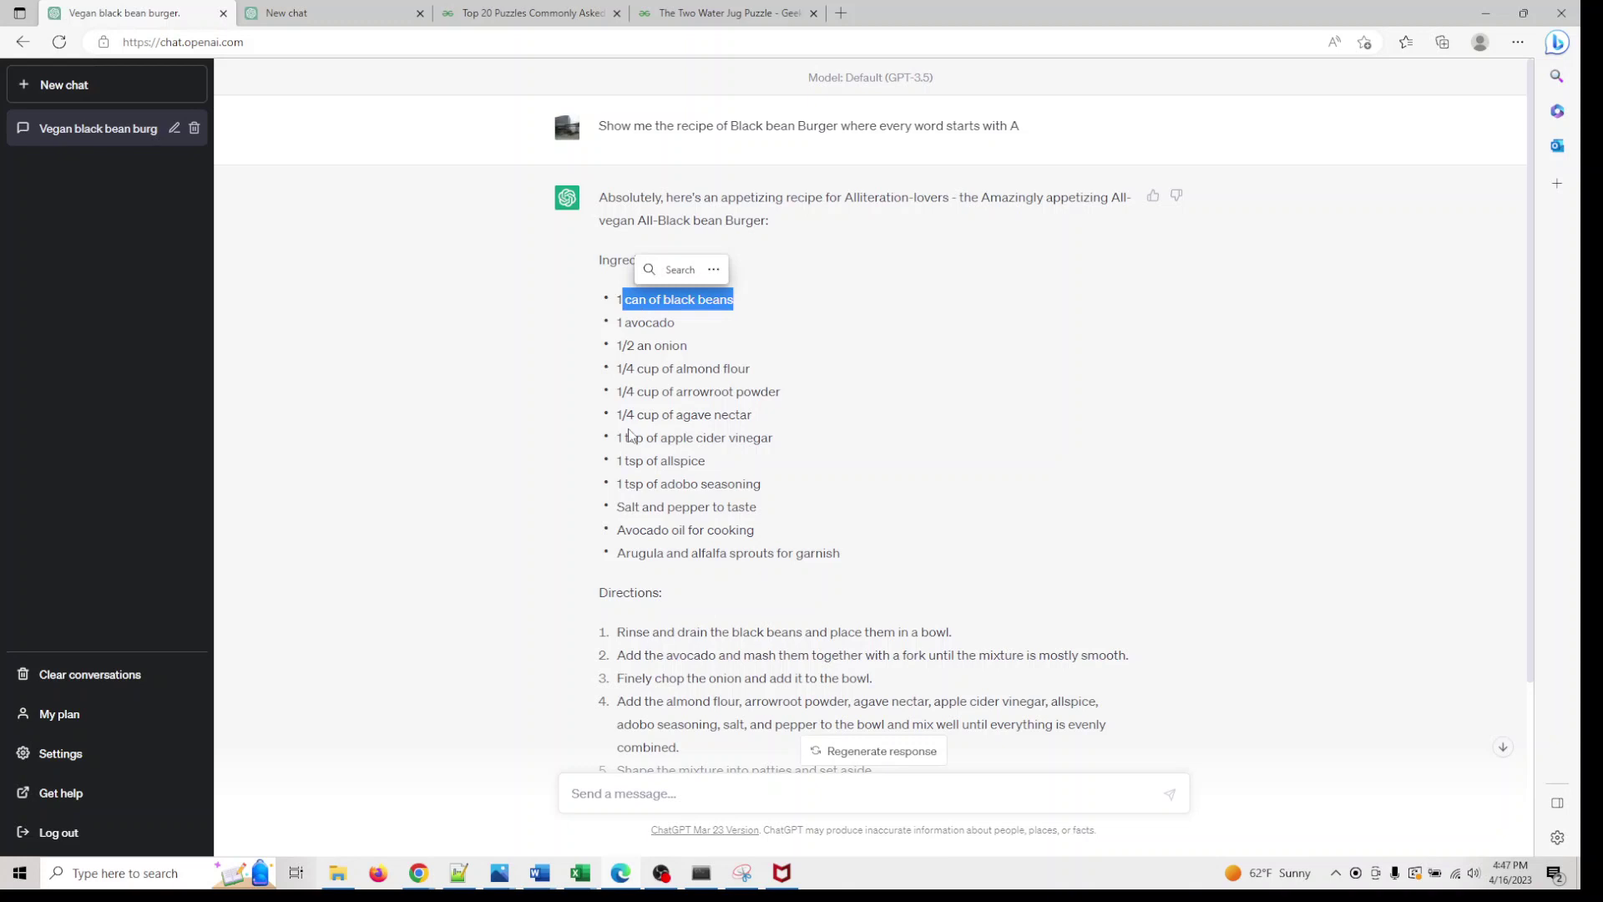
scroll(642, 481, "down", 2)
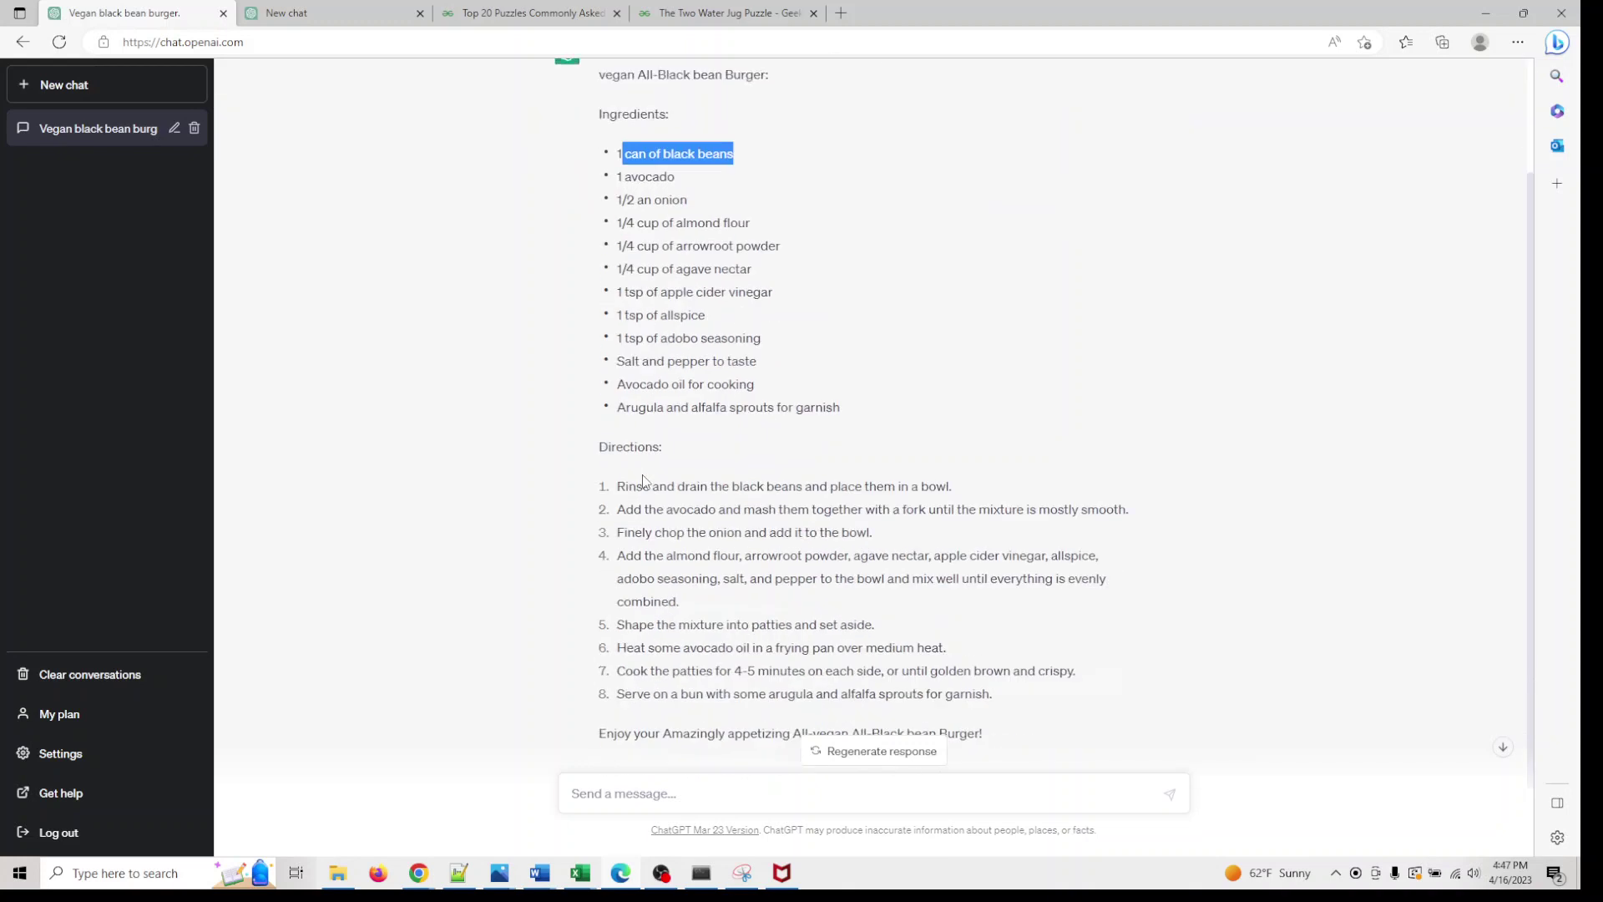
Paste the all-A burger prompt into the GPT-4 chat, fix 'recipse' to 'recipes', and send it.
left_click(321, 9)
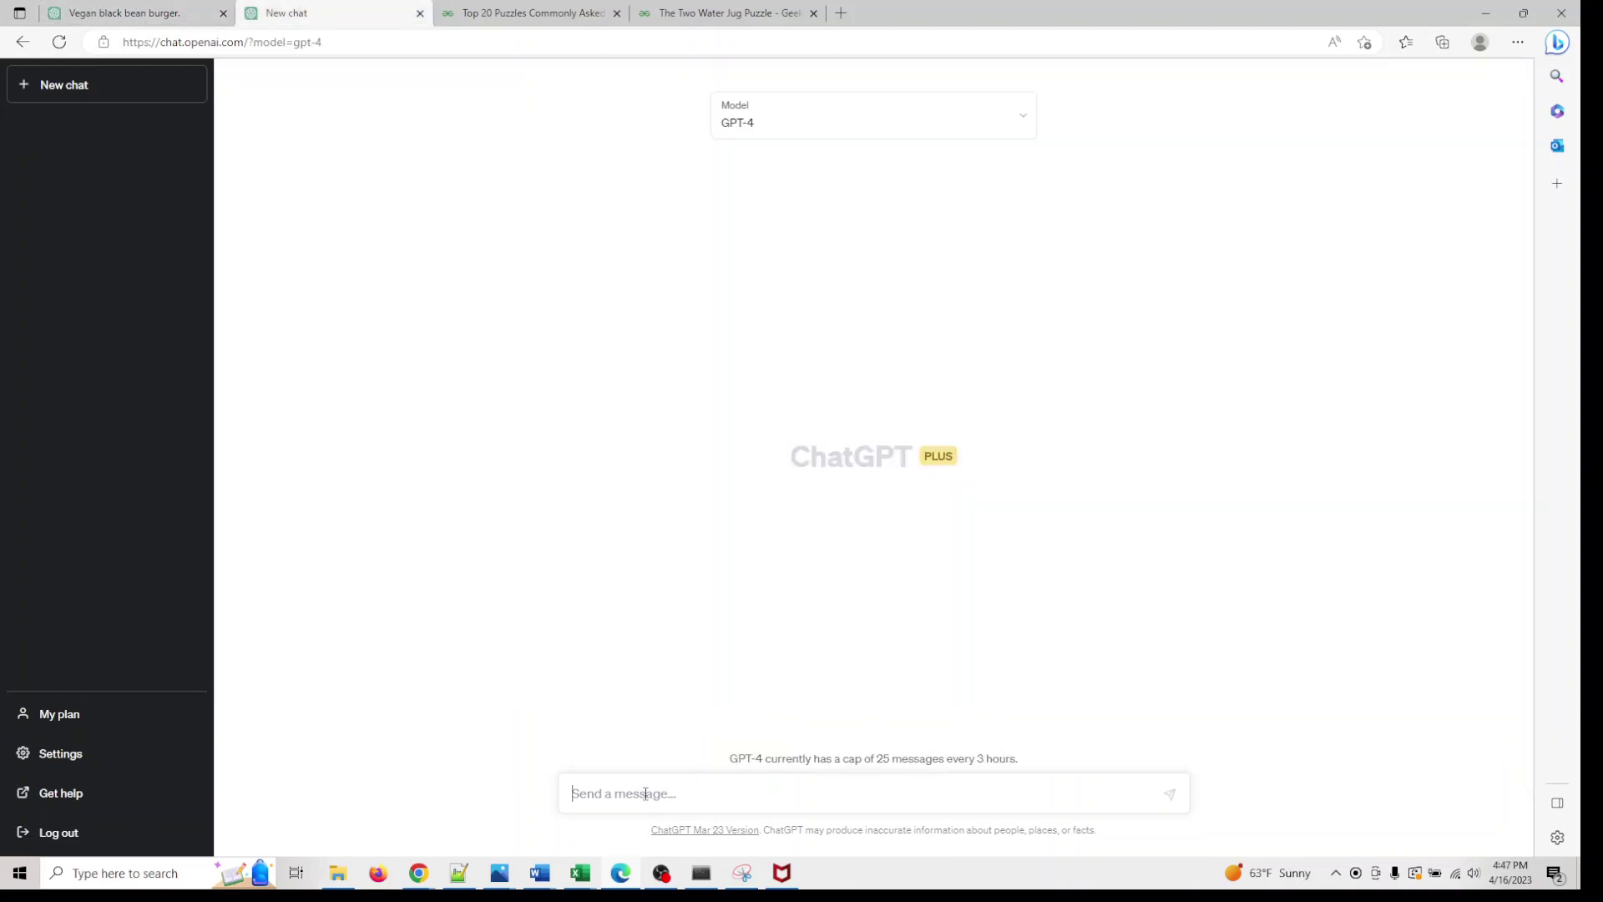
type("Show me the recipse of Black bean Burger where every word start with A")
right_click(687, 790)
mouse_move(659, 632)
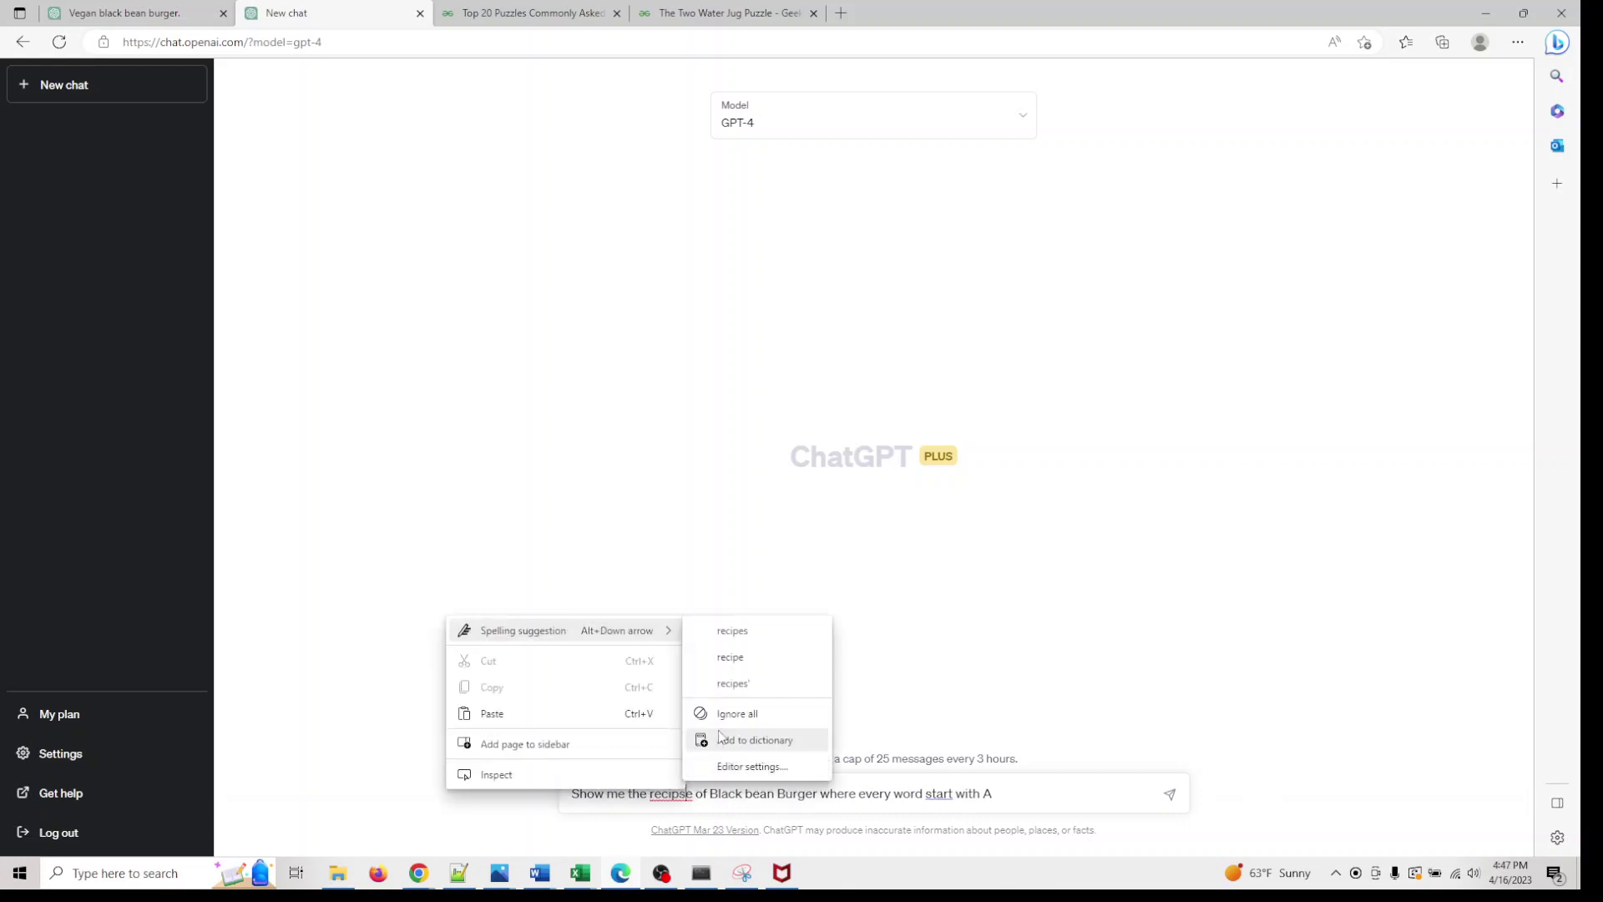
left_click(736, 636)
left_click(1171, 800)
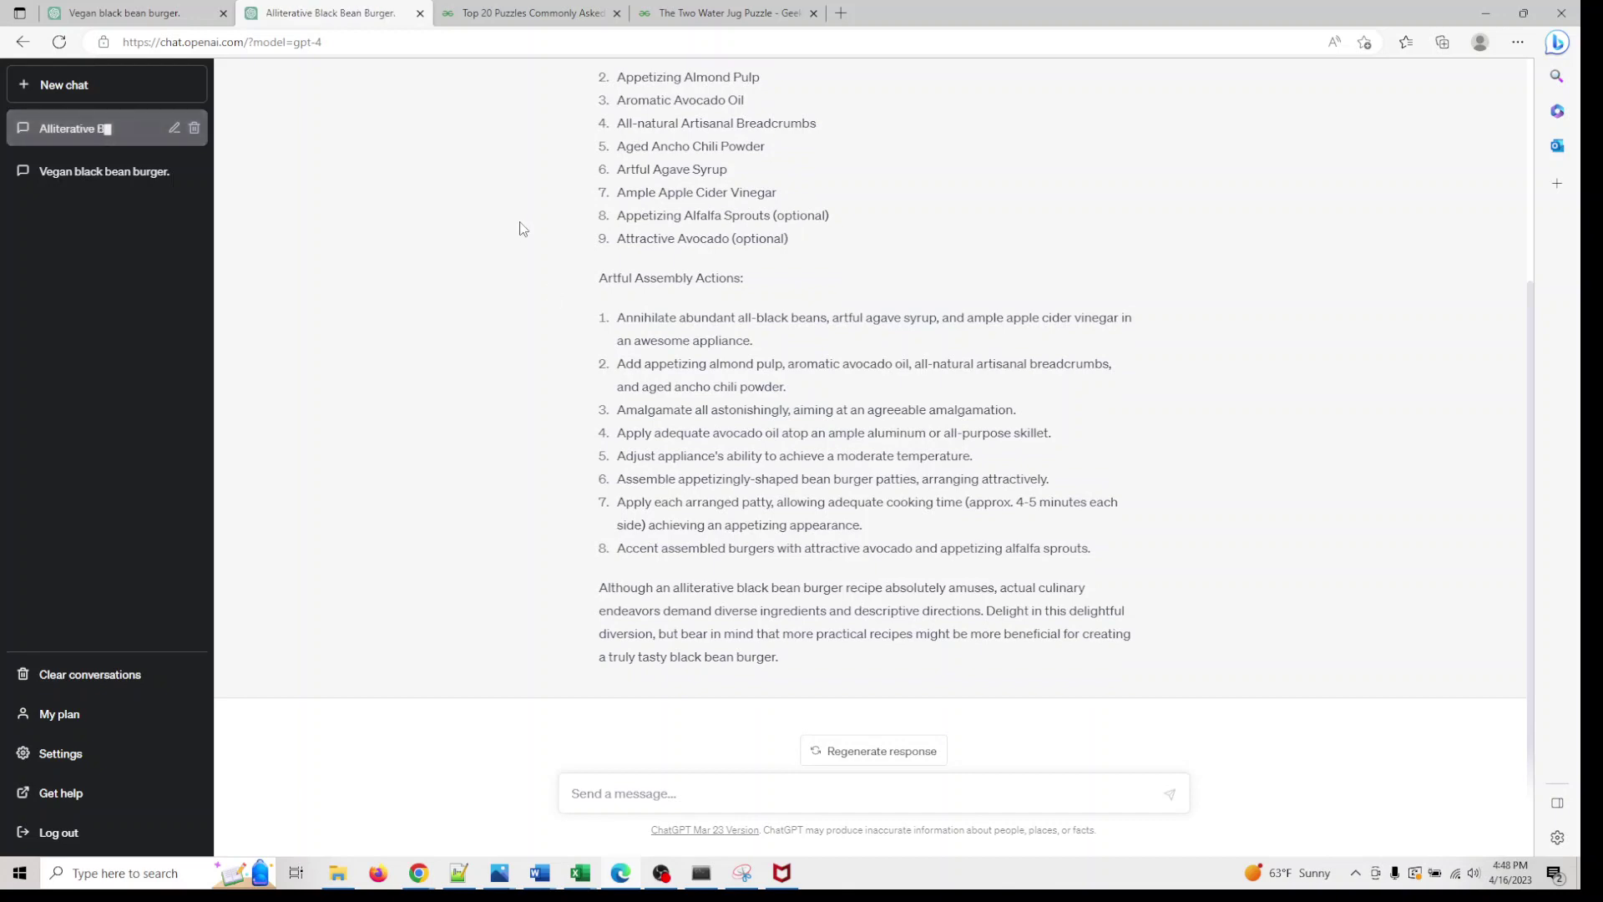
Copy the original black bean burger prompt into a new GPT-3.5 message.
left_click(109, 10)
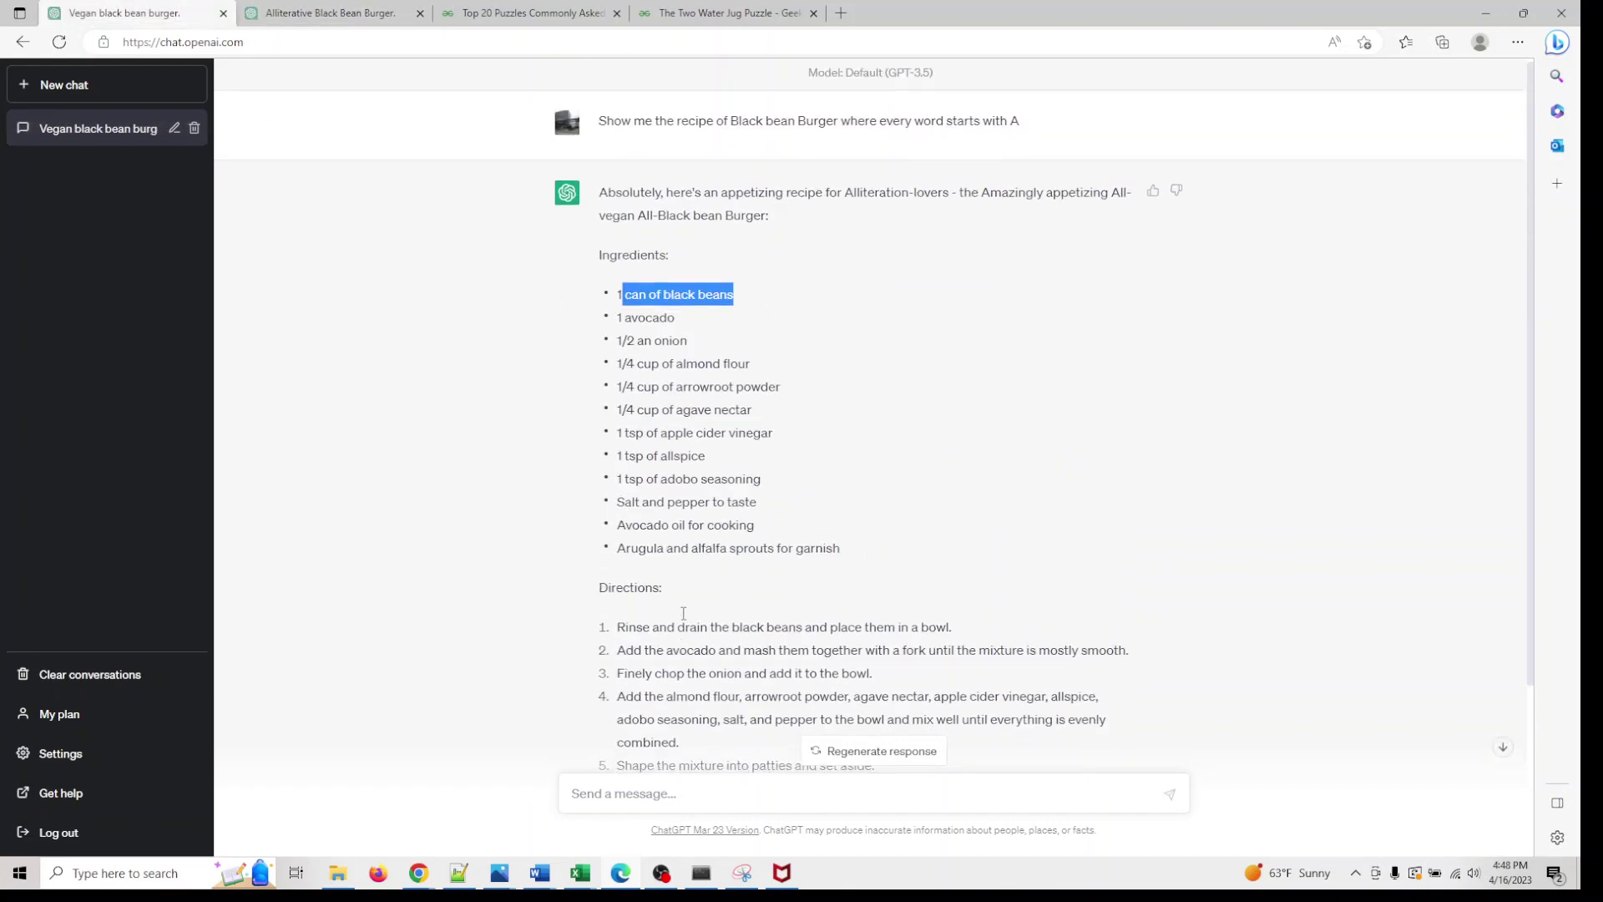
left_click(673, 791)
scroll(778, 257, "up", 3)
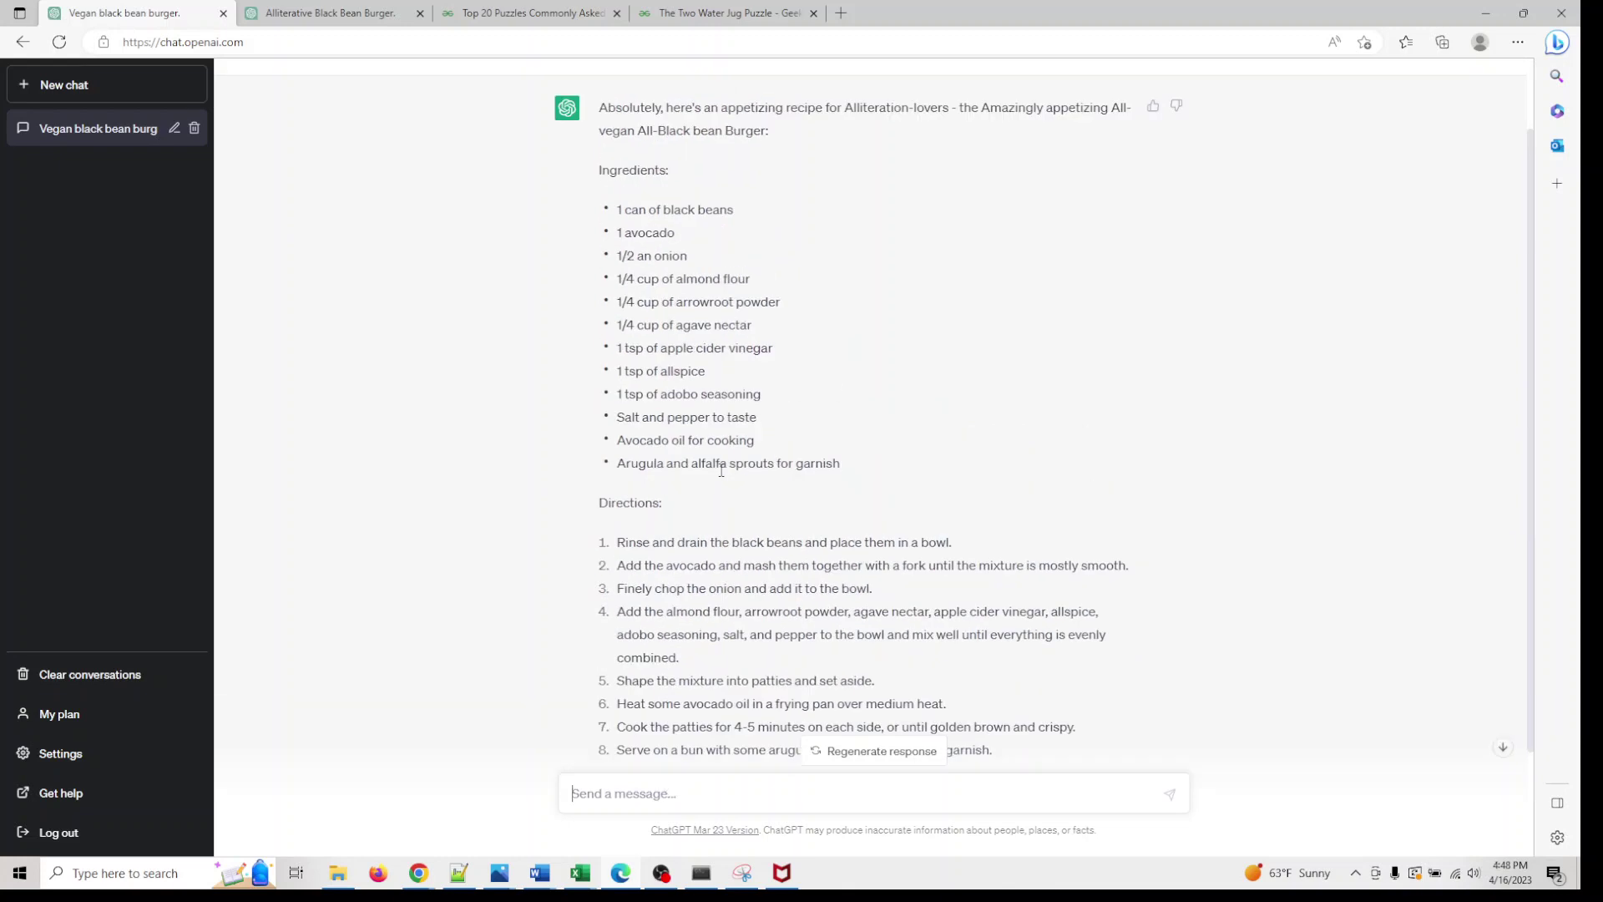
left_click_drag(1036, 132, 601, 140)
key("ctrl+c")
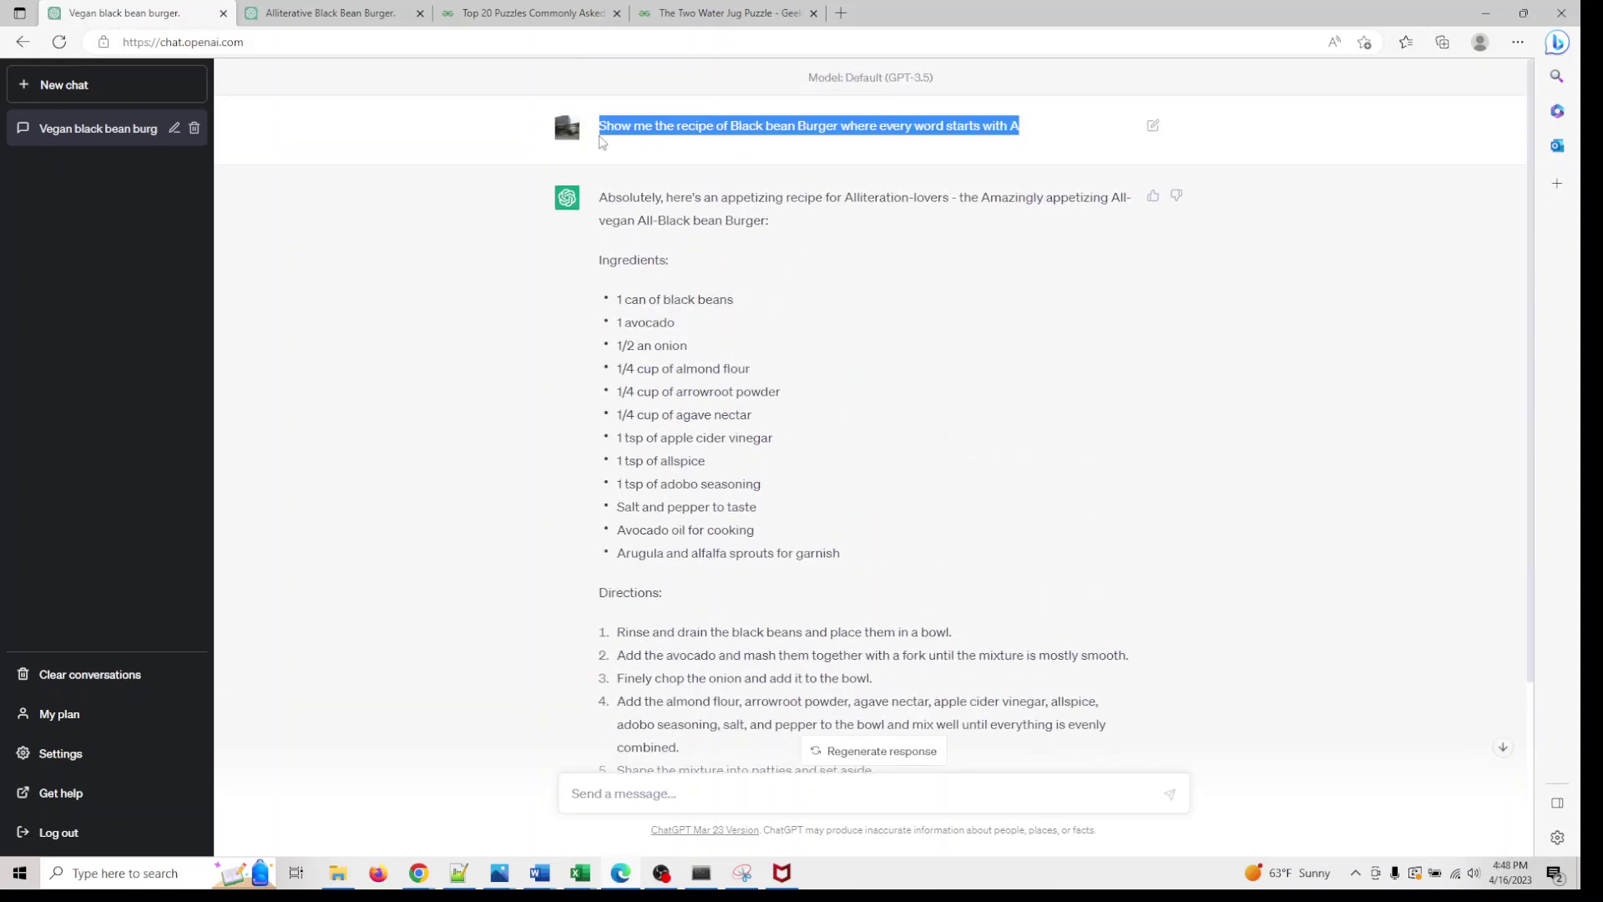
left_click(685, 792)
key("ctrl+v")
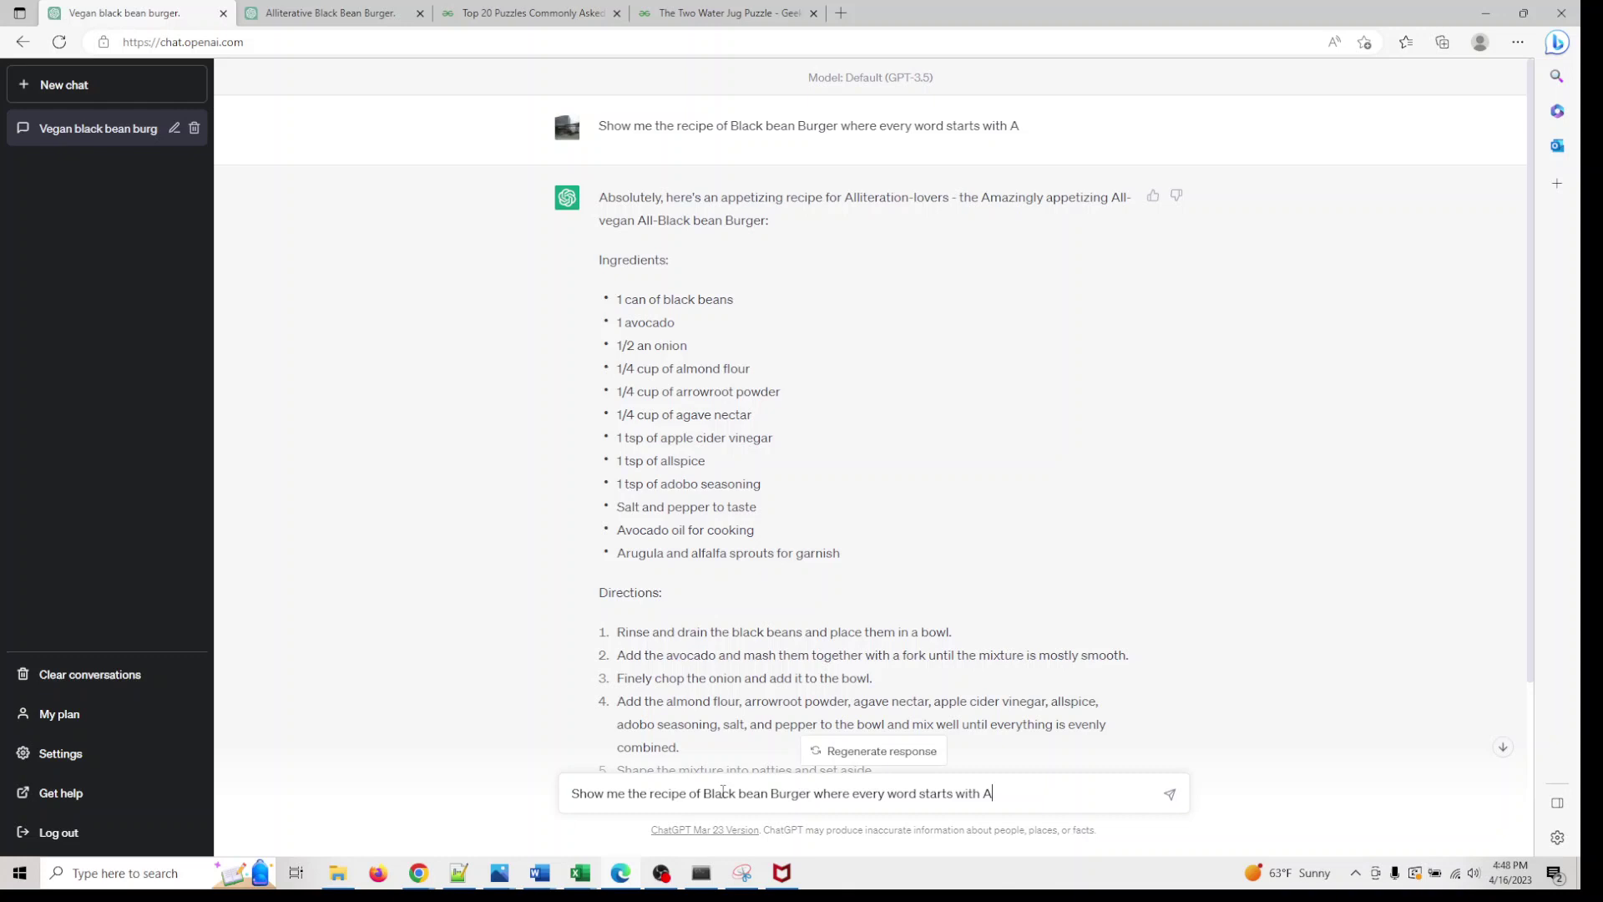
Replace 'Black bean Burger' with 'Samosa' in the draft and send it to GPT-3.5.
left_click_drag(711, 792, 811, 799)
key("BackSpace")
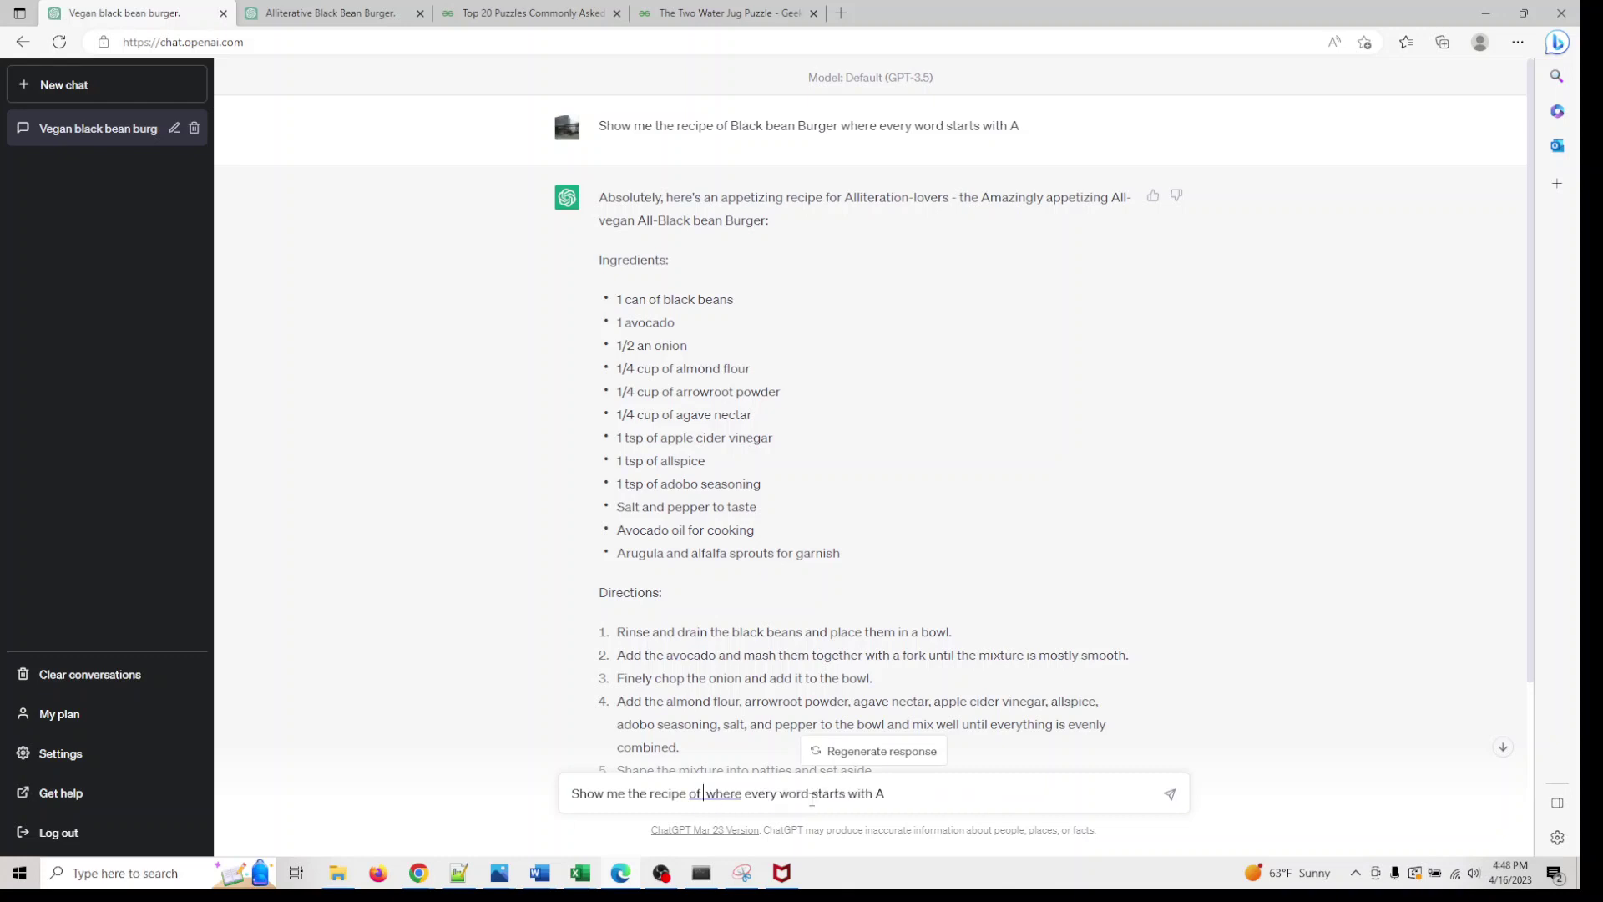
type("Samosa")
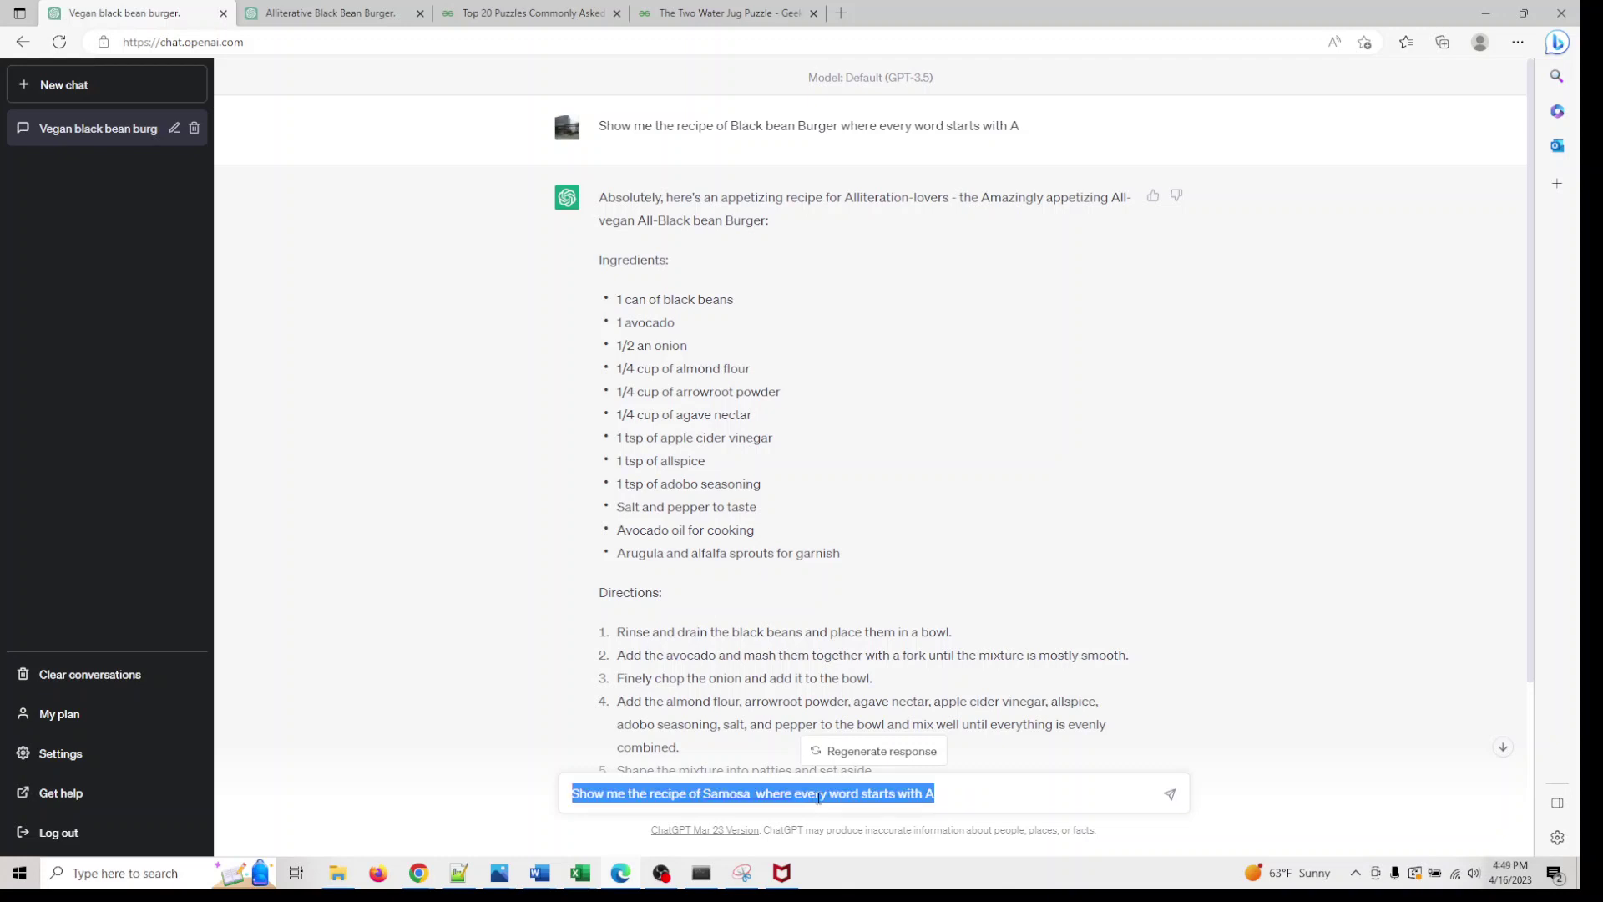
left_click(826, 793)
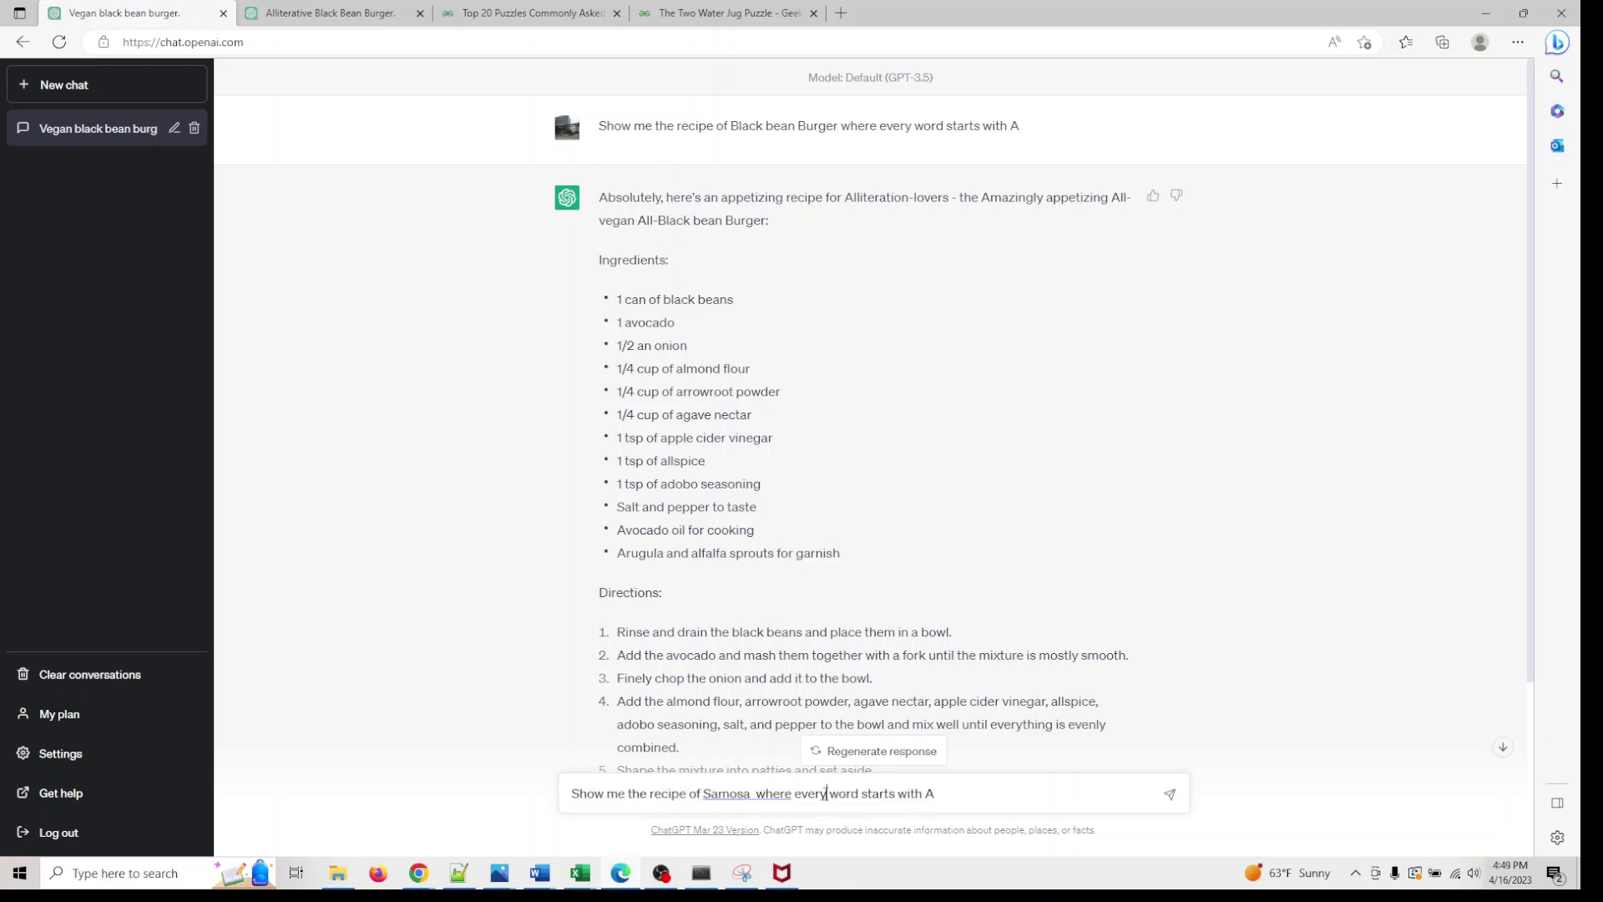
left_click_drag(859, 793, 838, 793)
left_click_drag(968, 793, 705, 789)
key("ctrl+c")
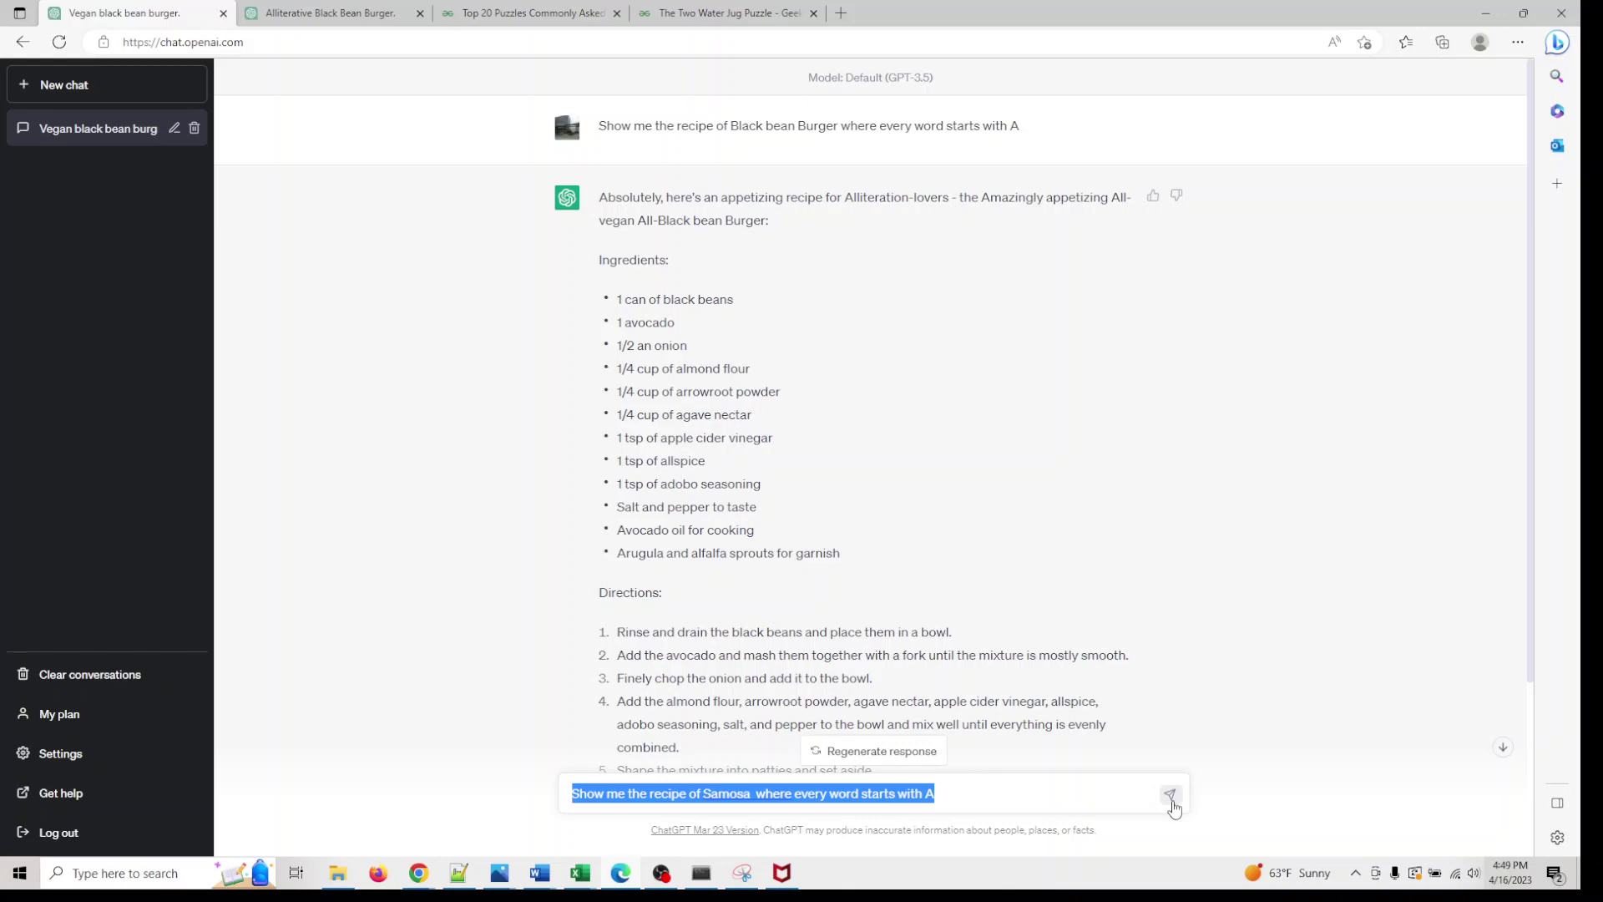
left_click(1169, 794)
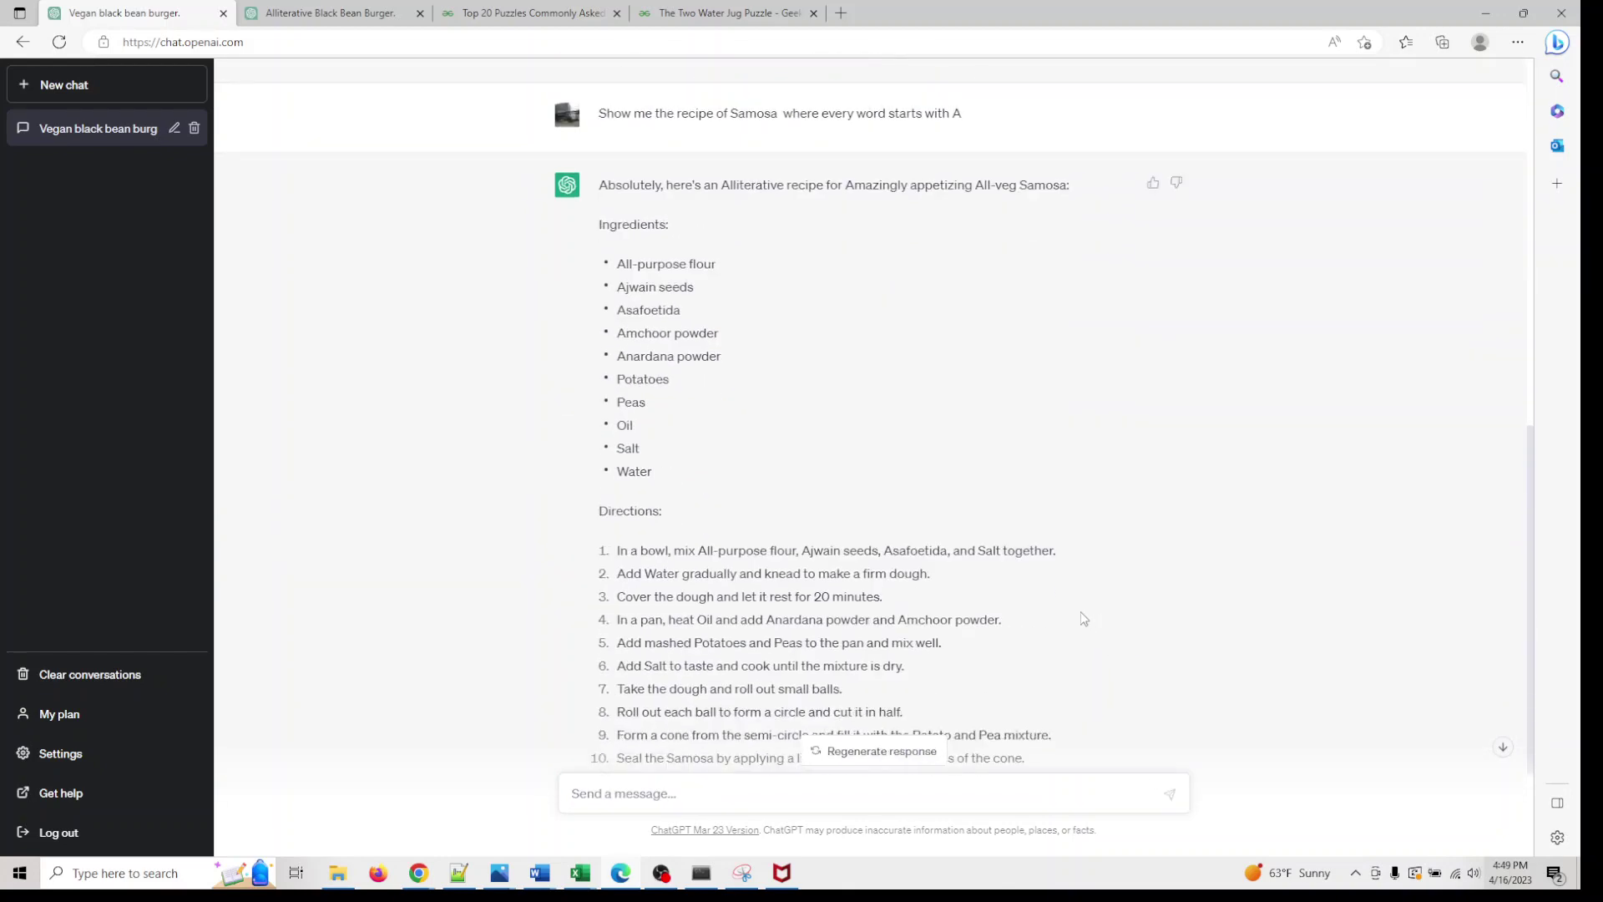
scroll(1083, 616, "down", 2)
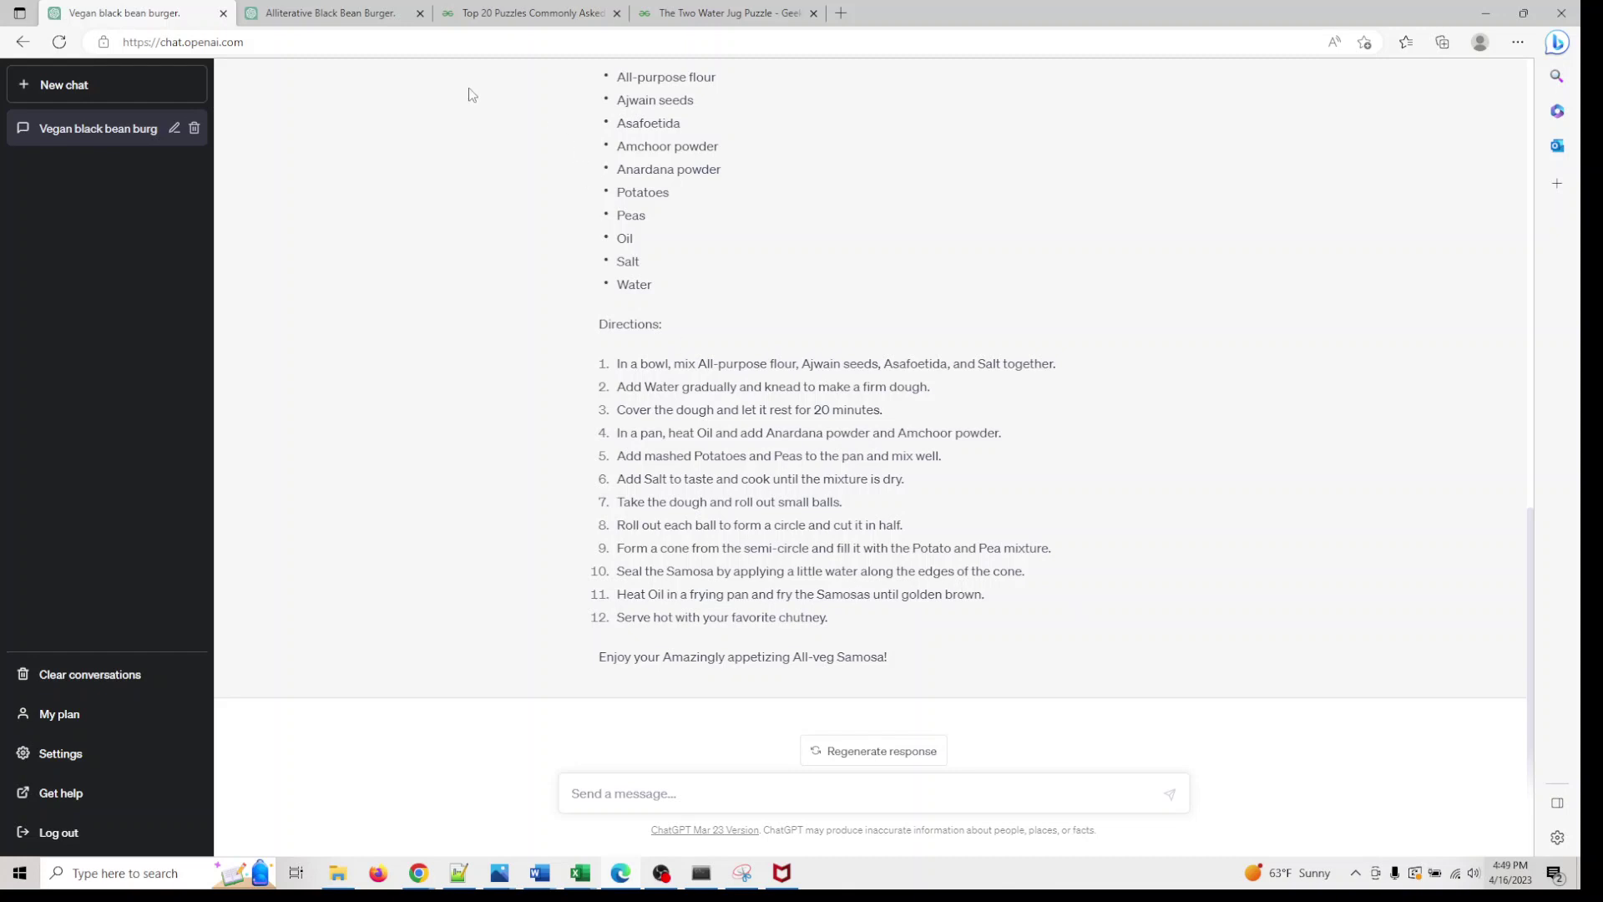
Paste the all-A samosa request into the GPT-4 Alliterative Black Bean Burger chat and send it.
left_click(334, 13)
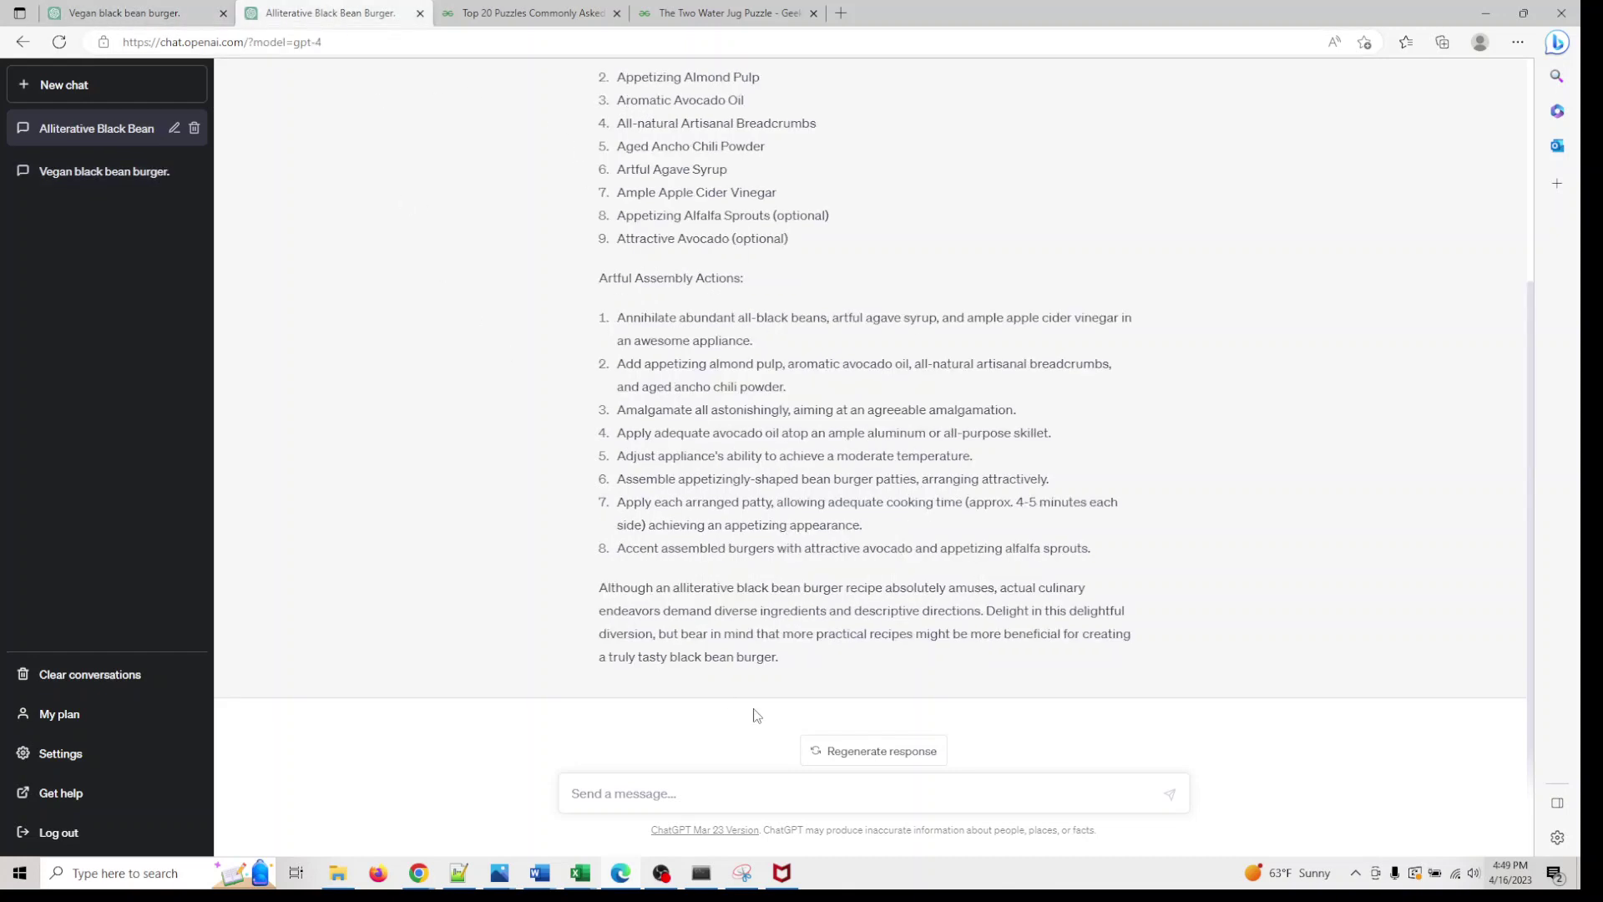
key("ctrl+v")
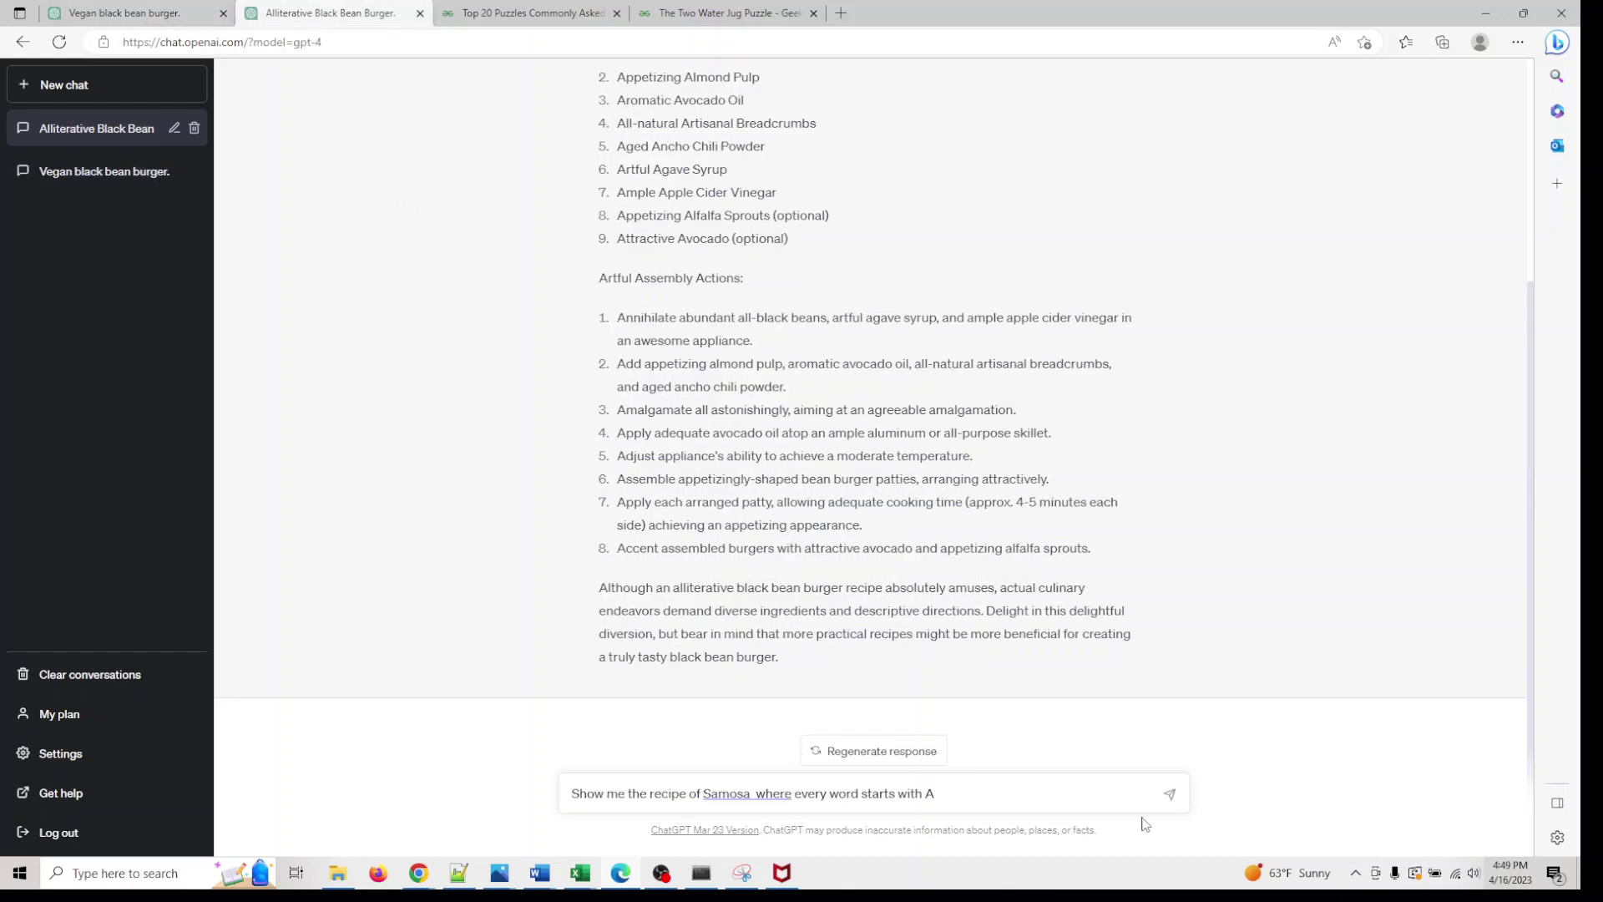
left_click(1170, 795)
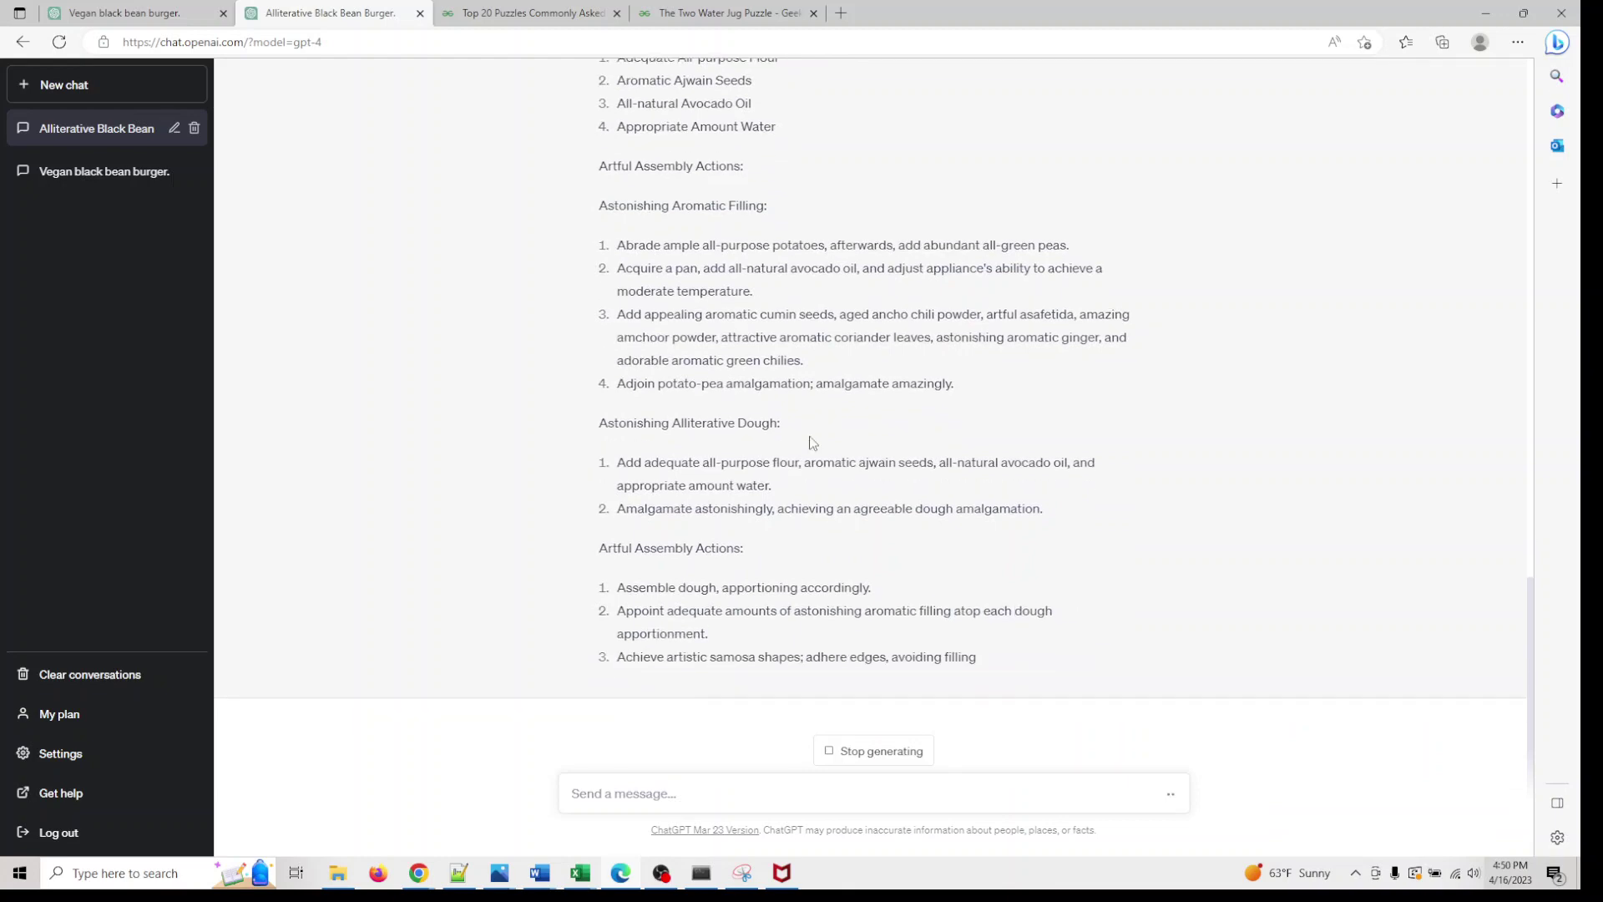
scroll(810, 439, "up", 2)
scroll(811, 439, "up", 4)
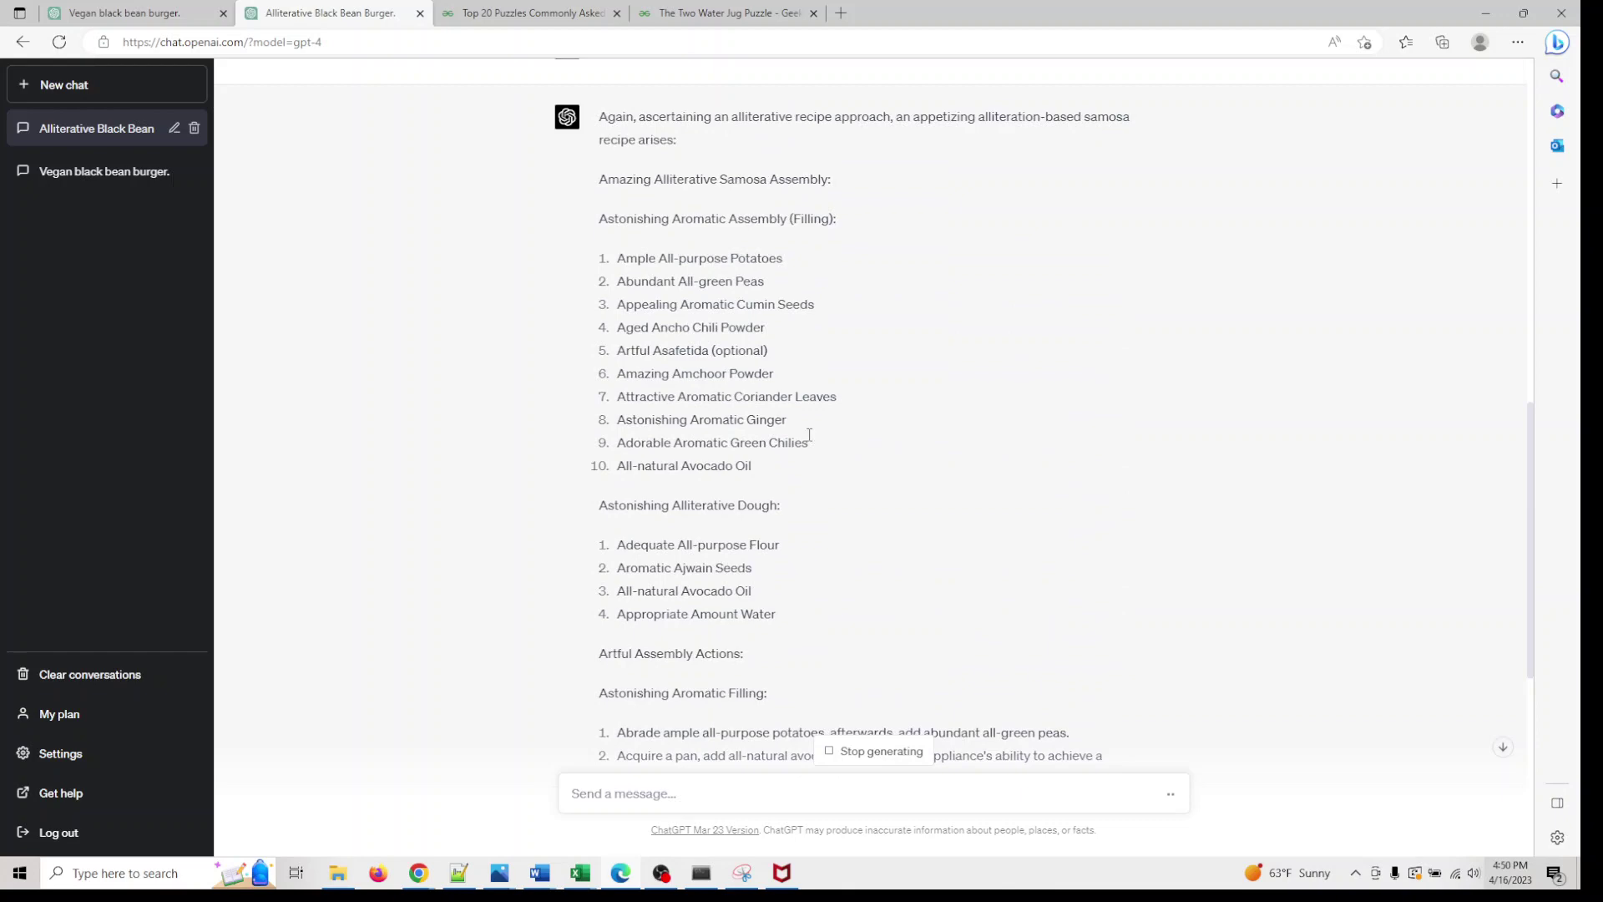
scroll(790, 430, "down", 8)
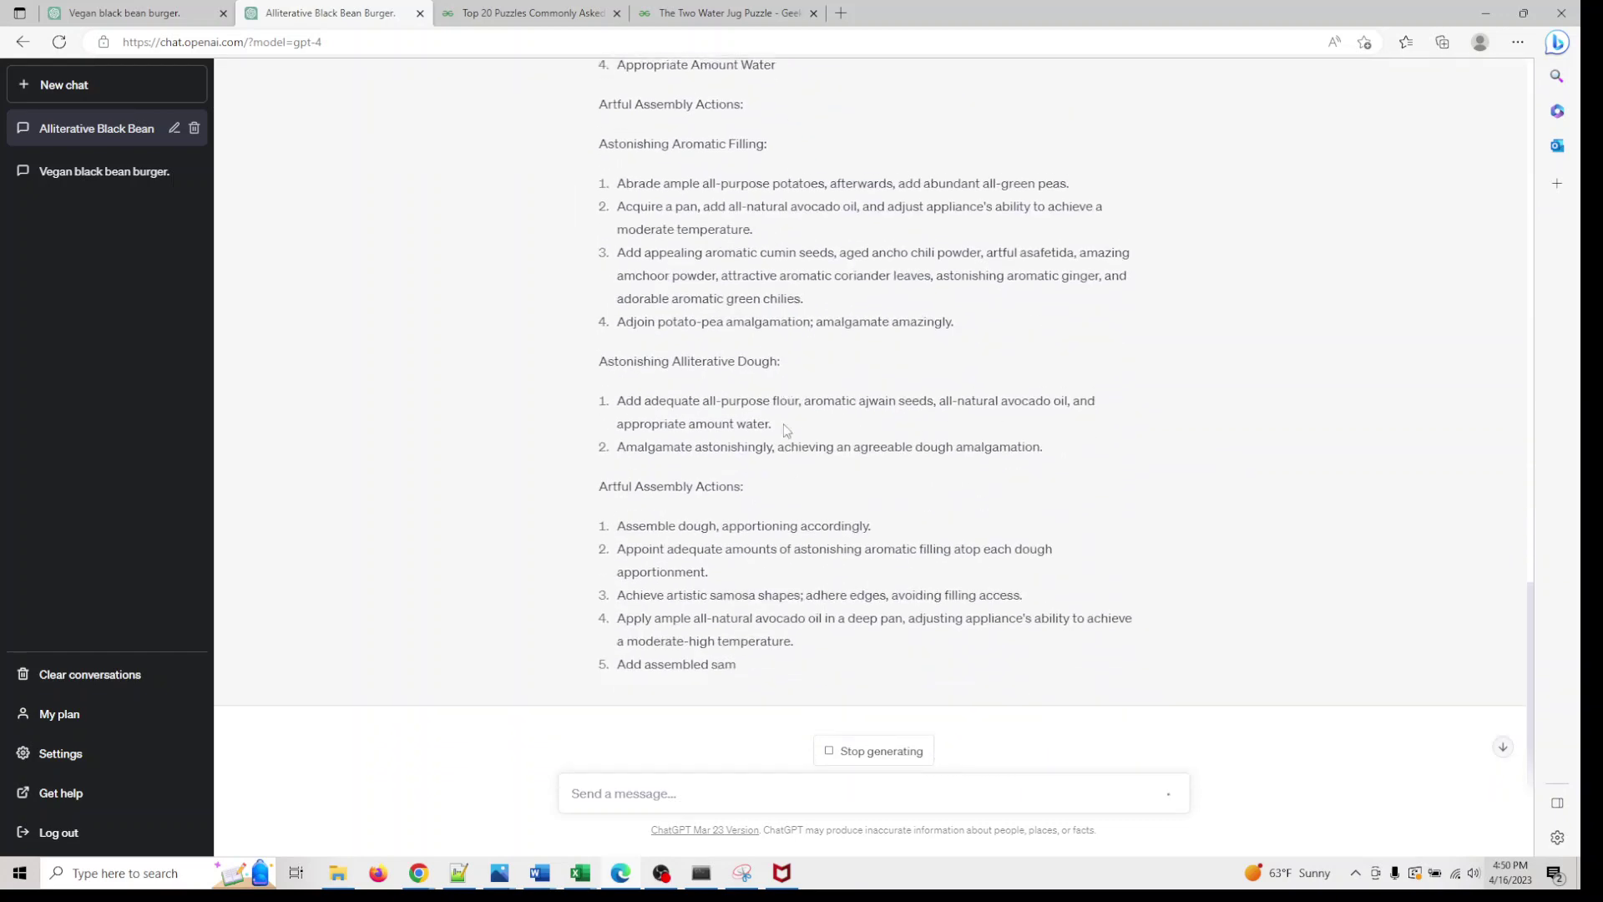
left_click(91, 10)
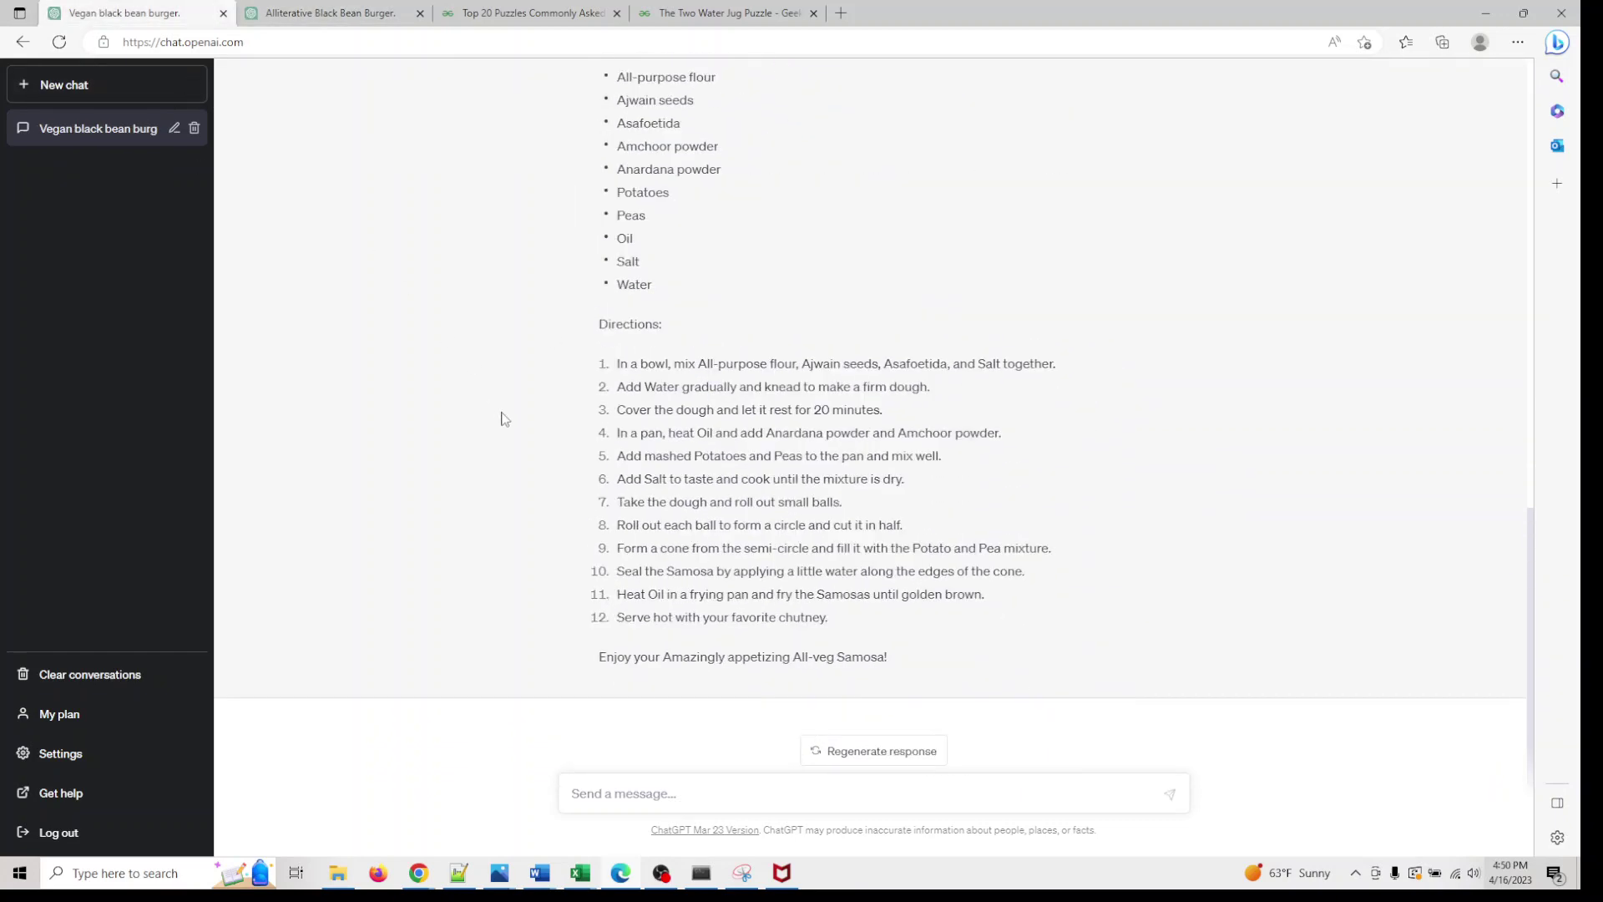
scroll(501, 415, "up", 6)
scroll(517, 443, "down", 3)
scroll(518, 443, "down", 3)
scroll(648, 486, "up", 3)
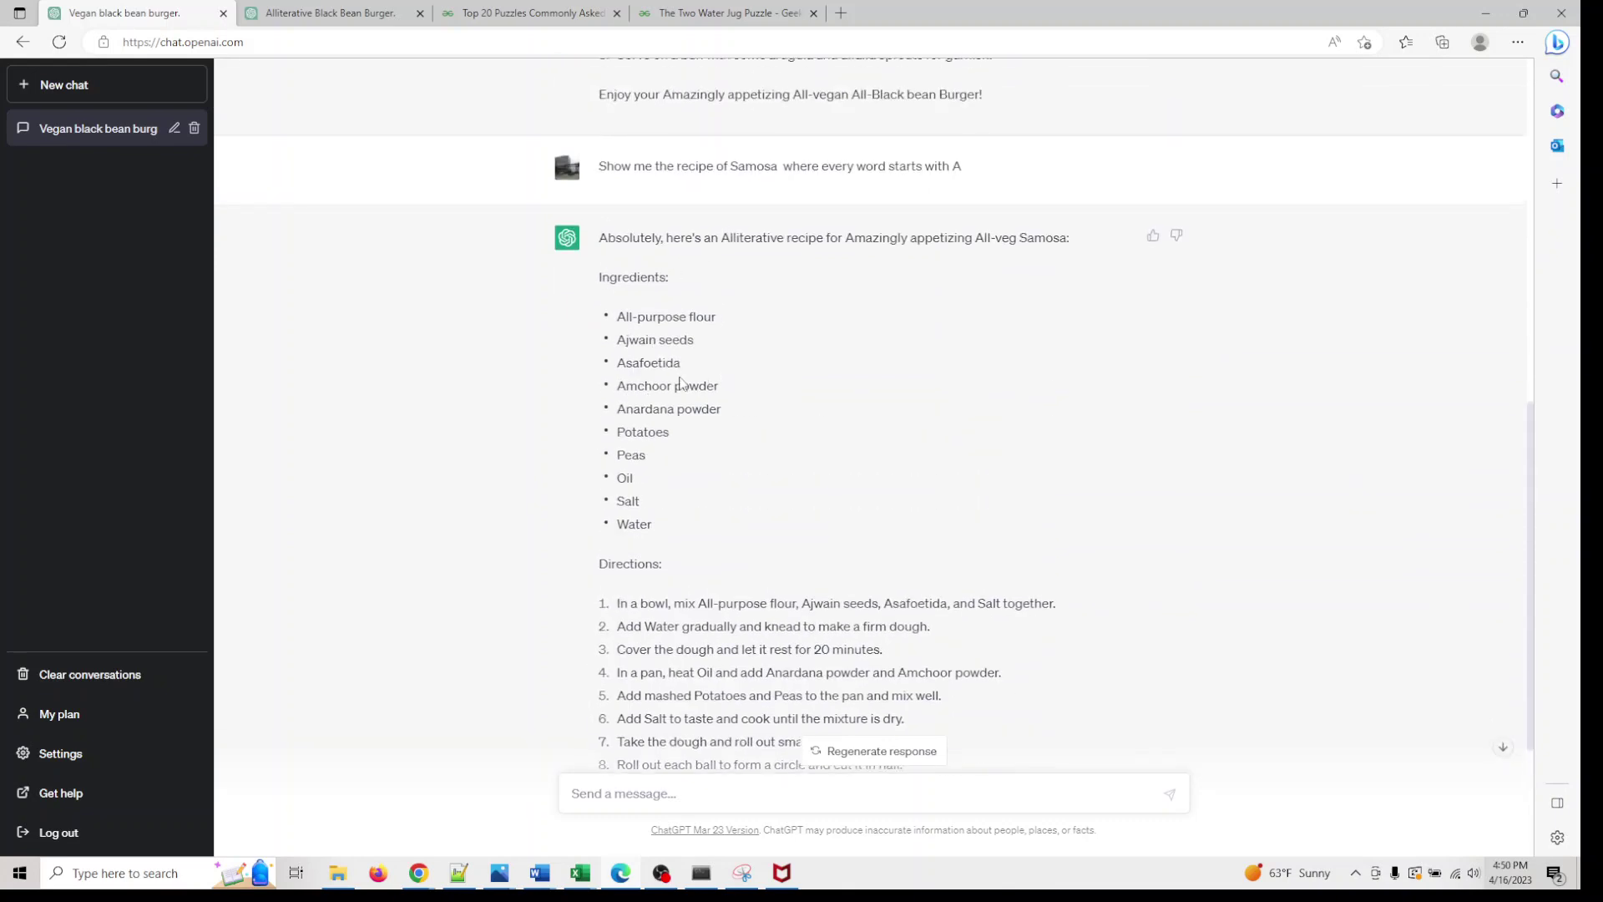
scroll(748, 715, "down", 3)
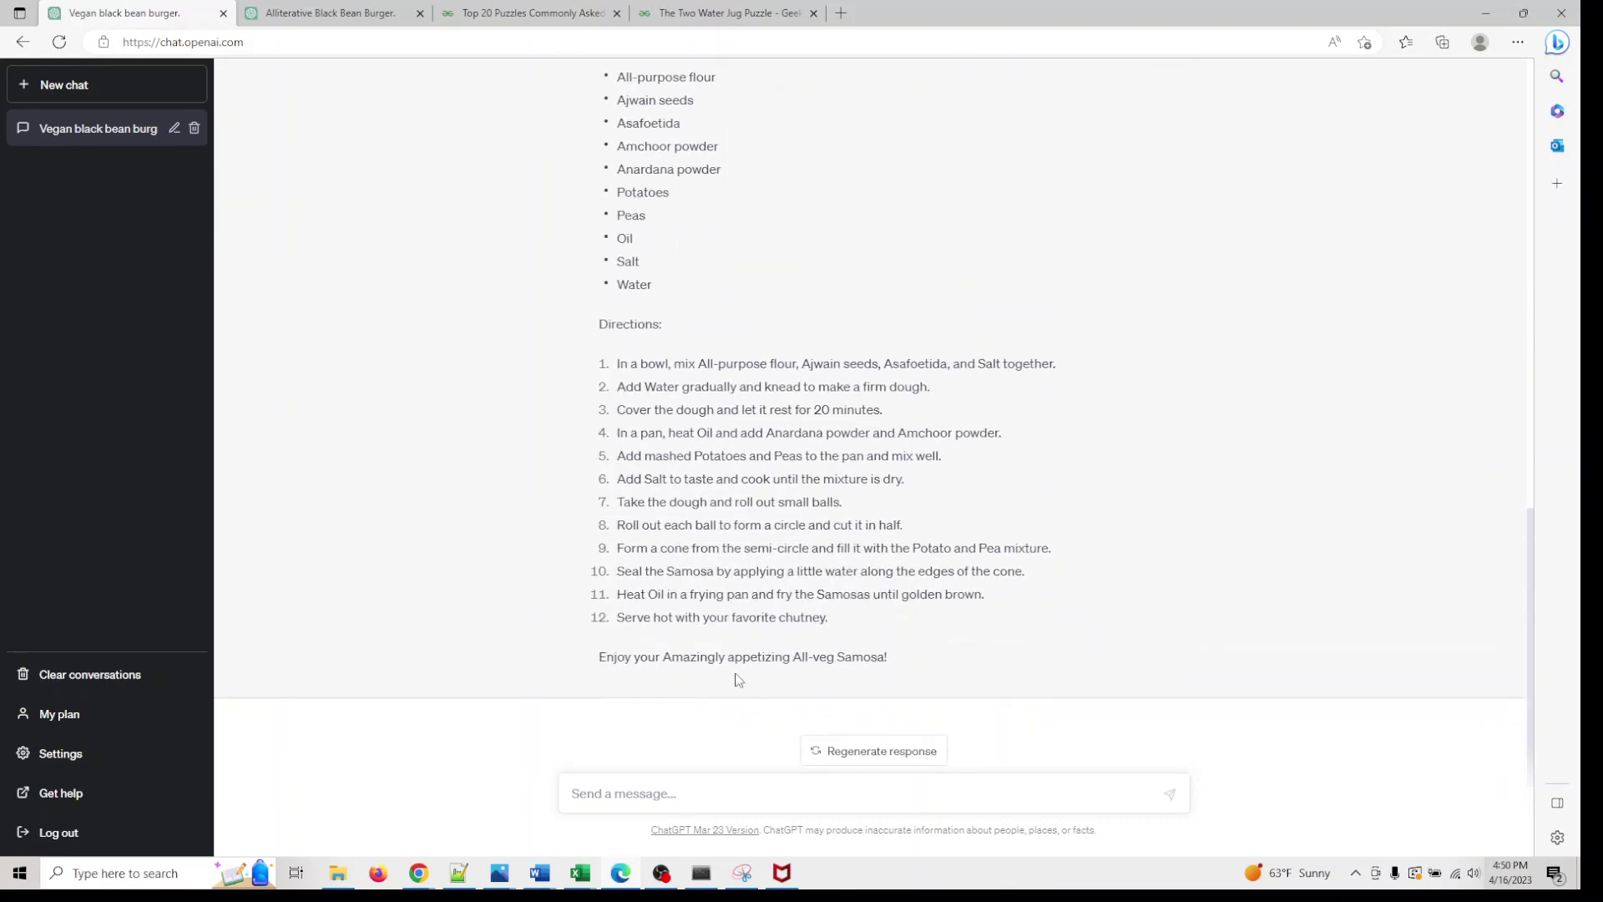
left_click(330, 13)
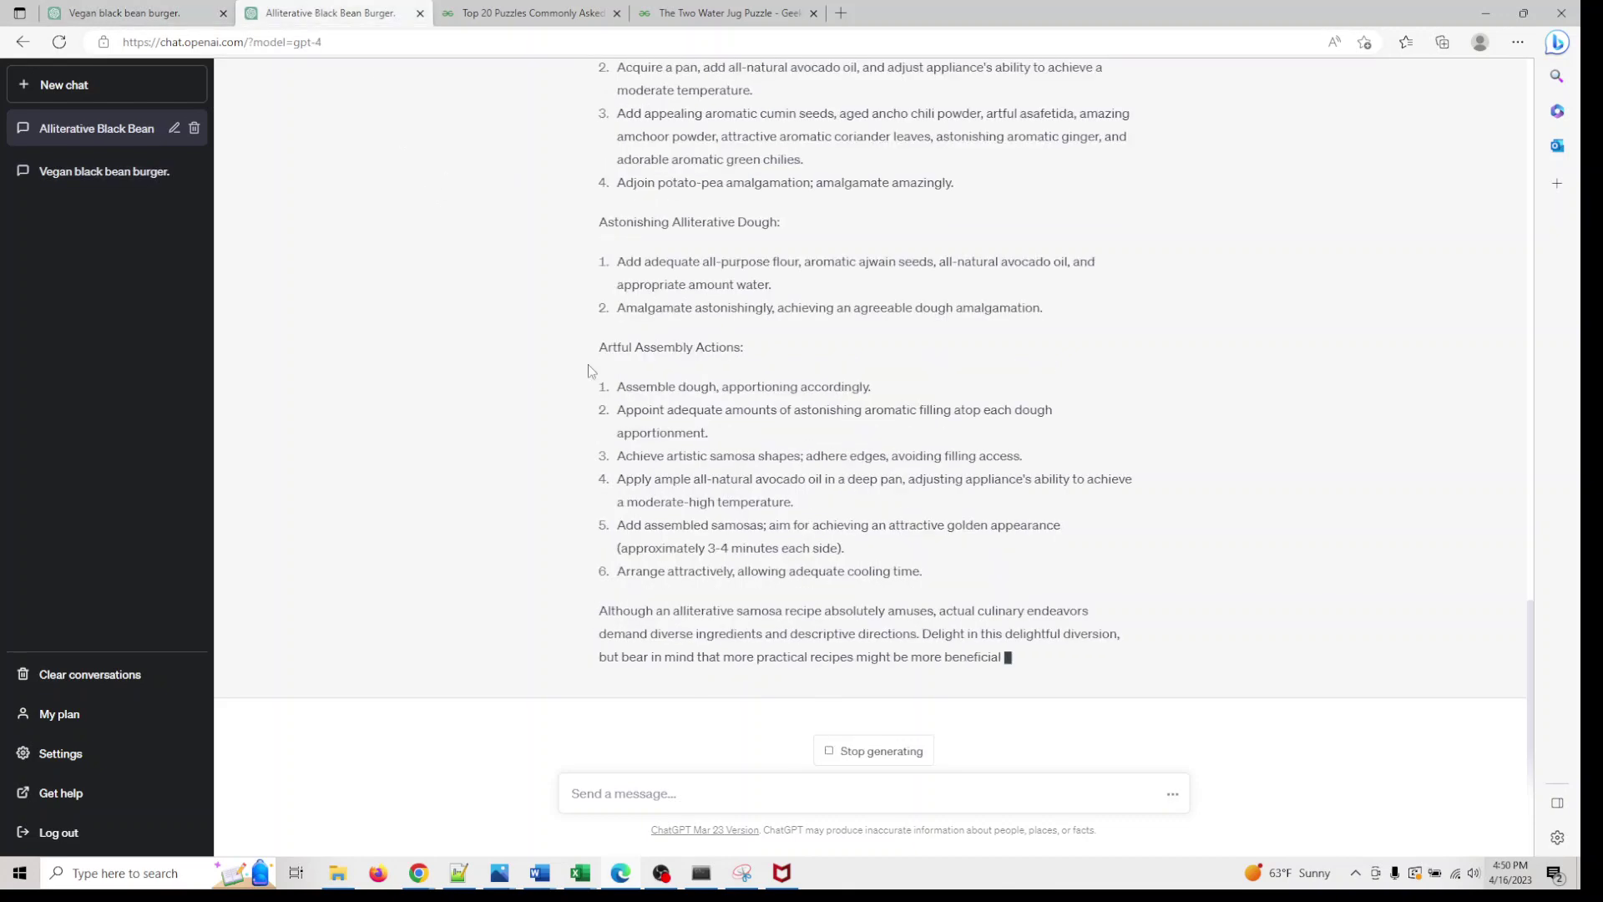
scroll(641, 430, "up", 6)
scroll(640, 430, "up", 3)
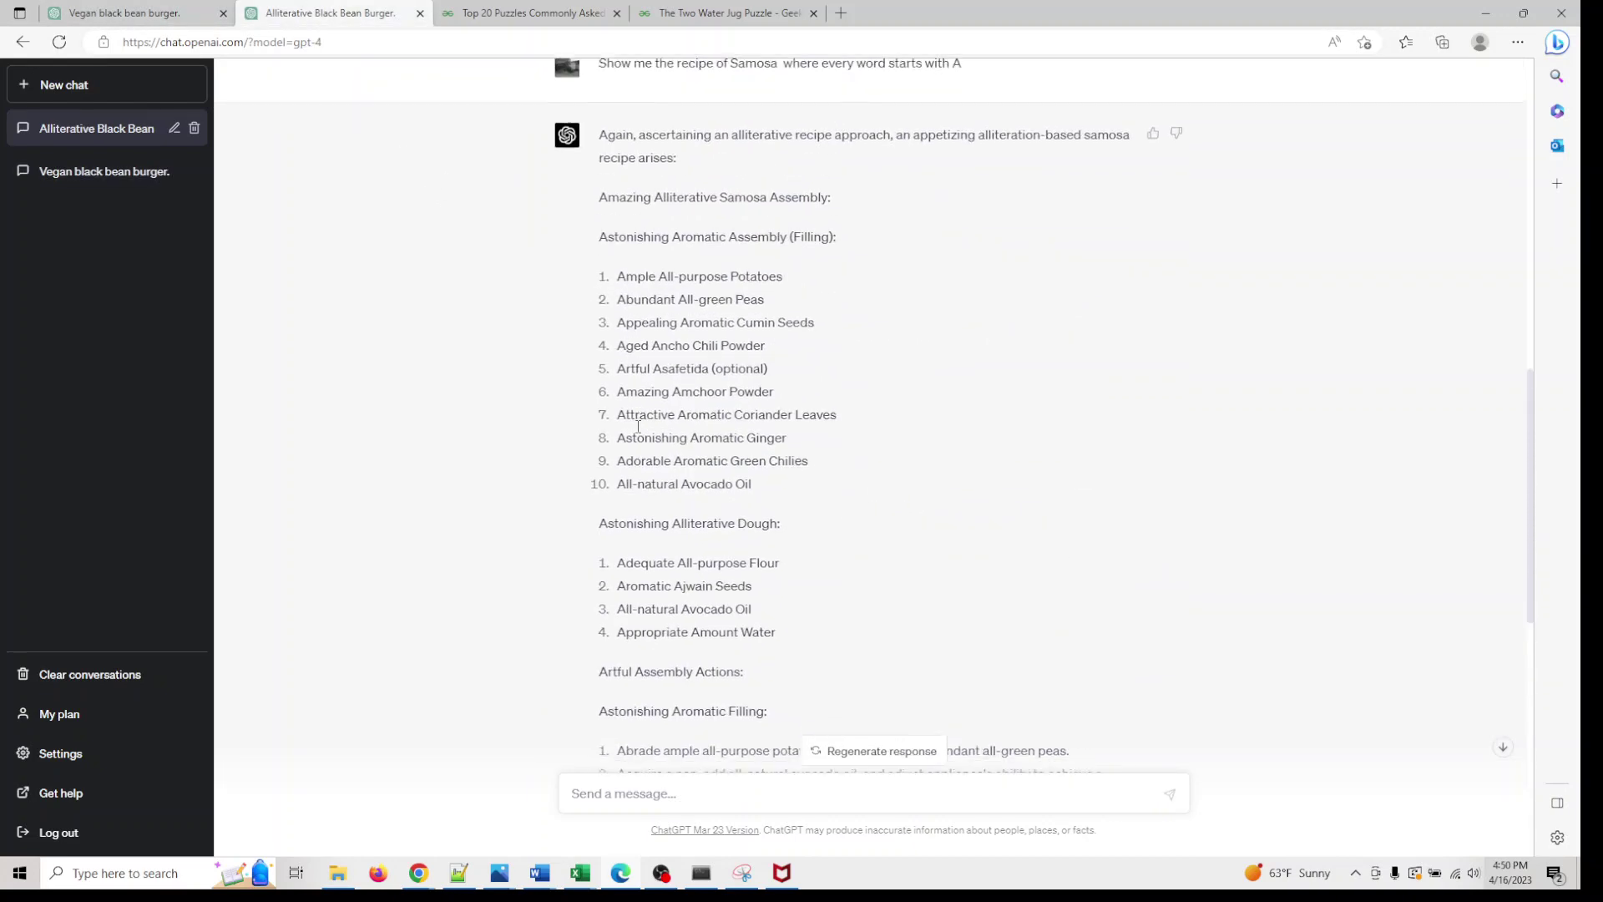
scroll(636, 427, "down", 8)
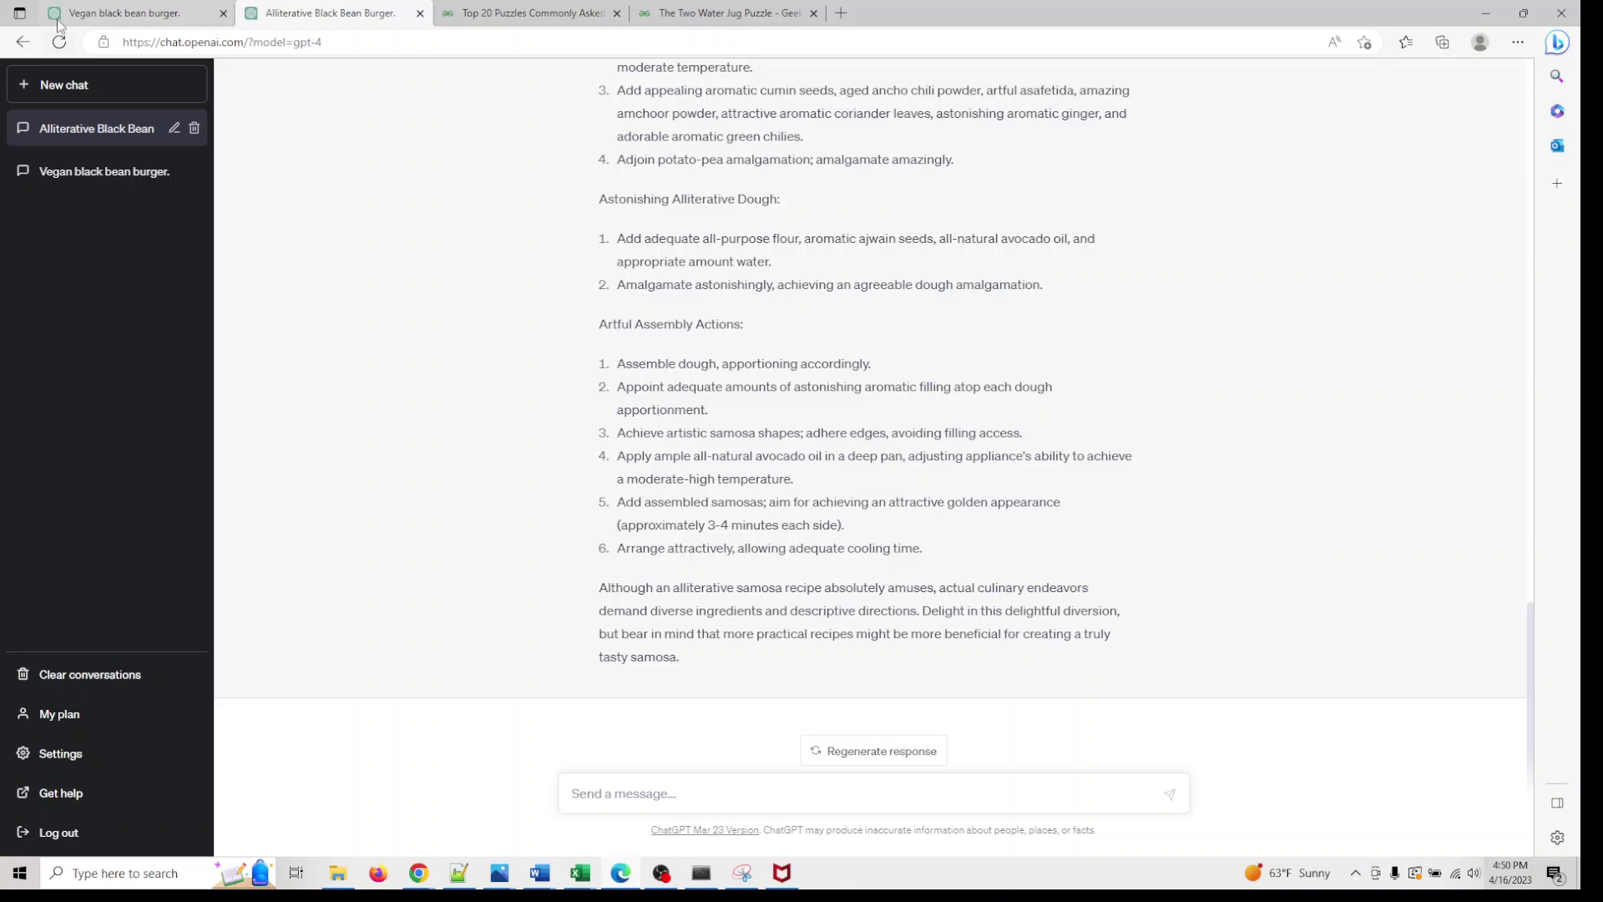
left_click(123, 17)
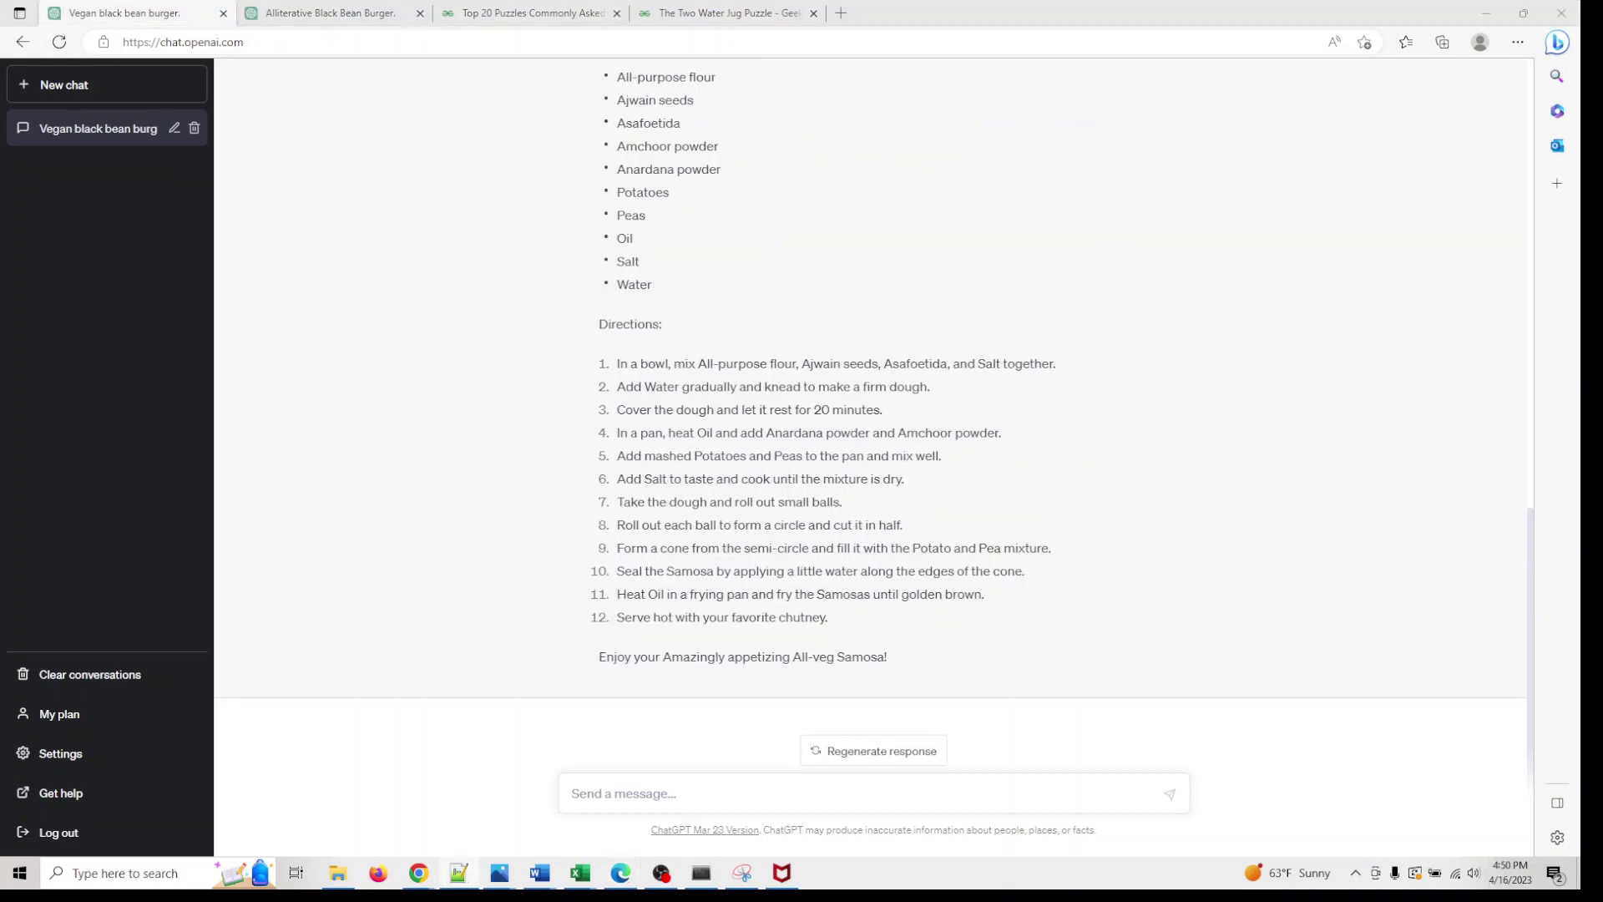
left_click(815, 793)
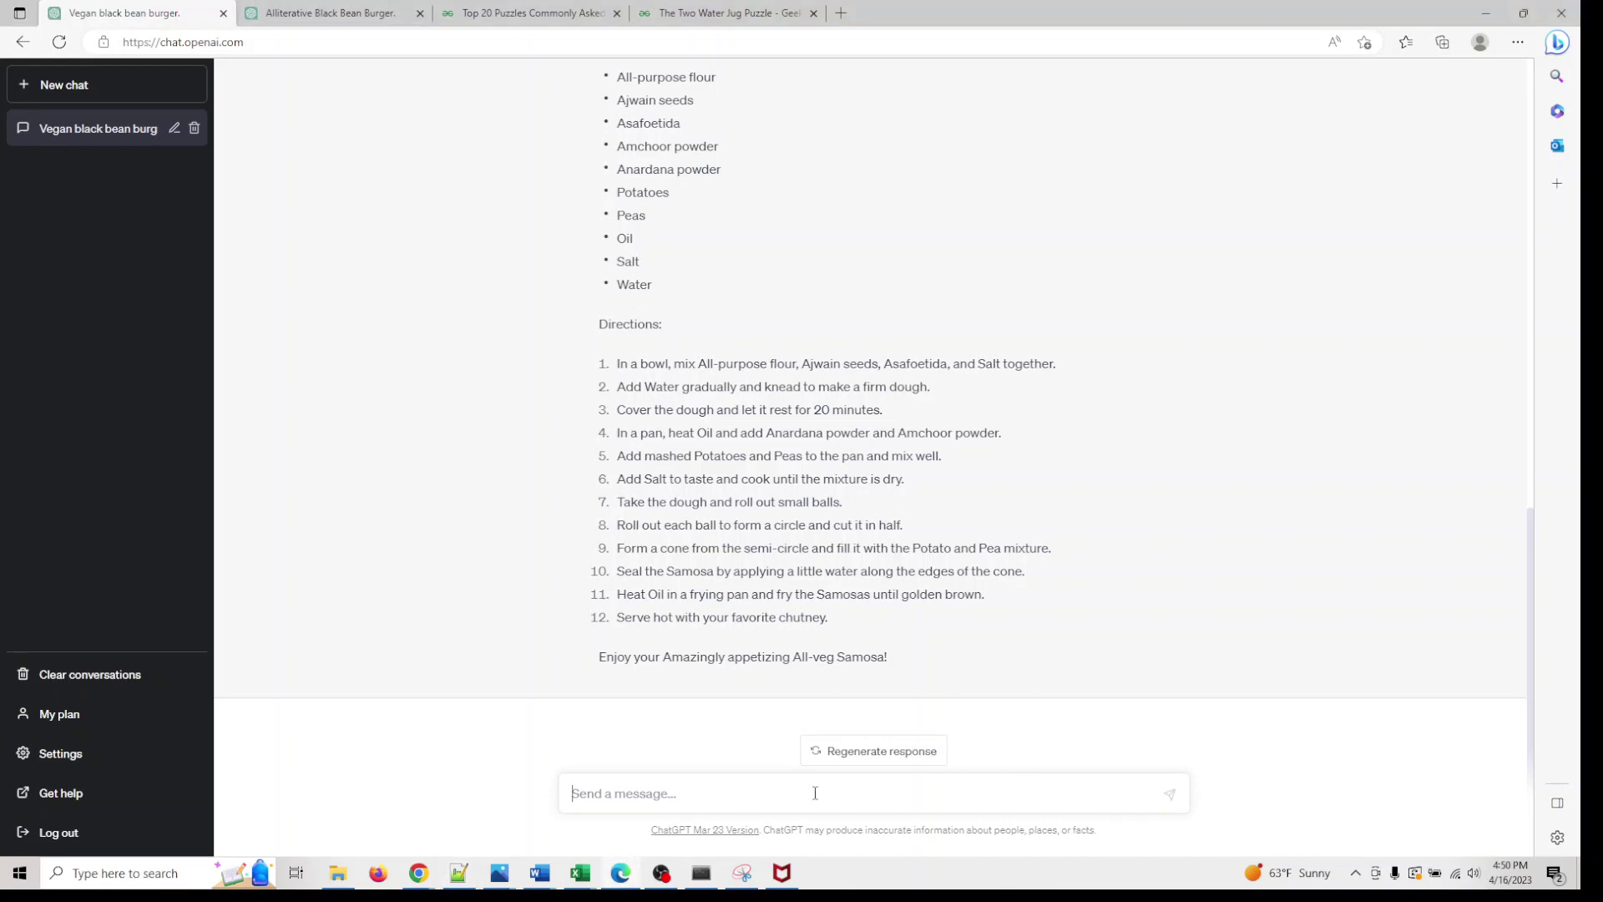
mouse_move(580, 872)
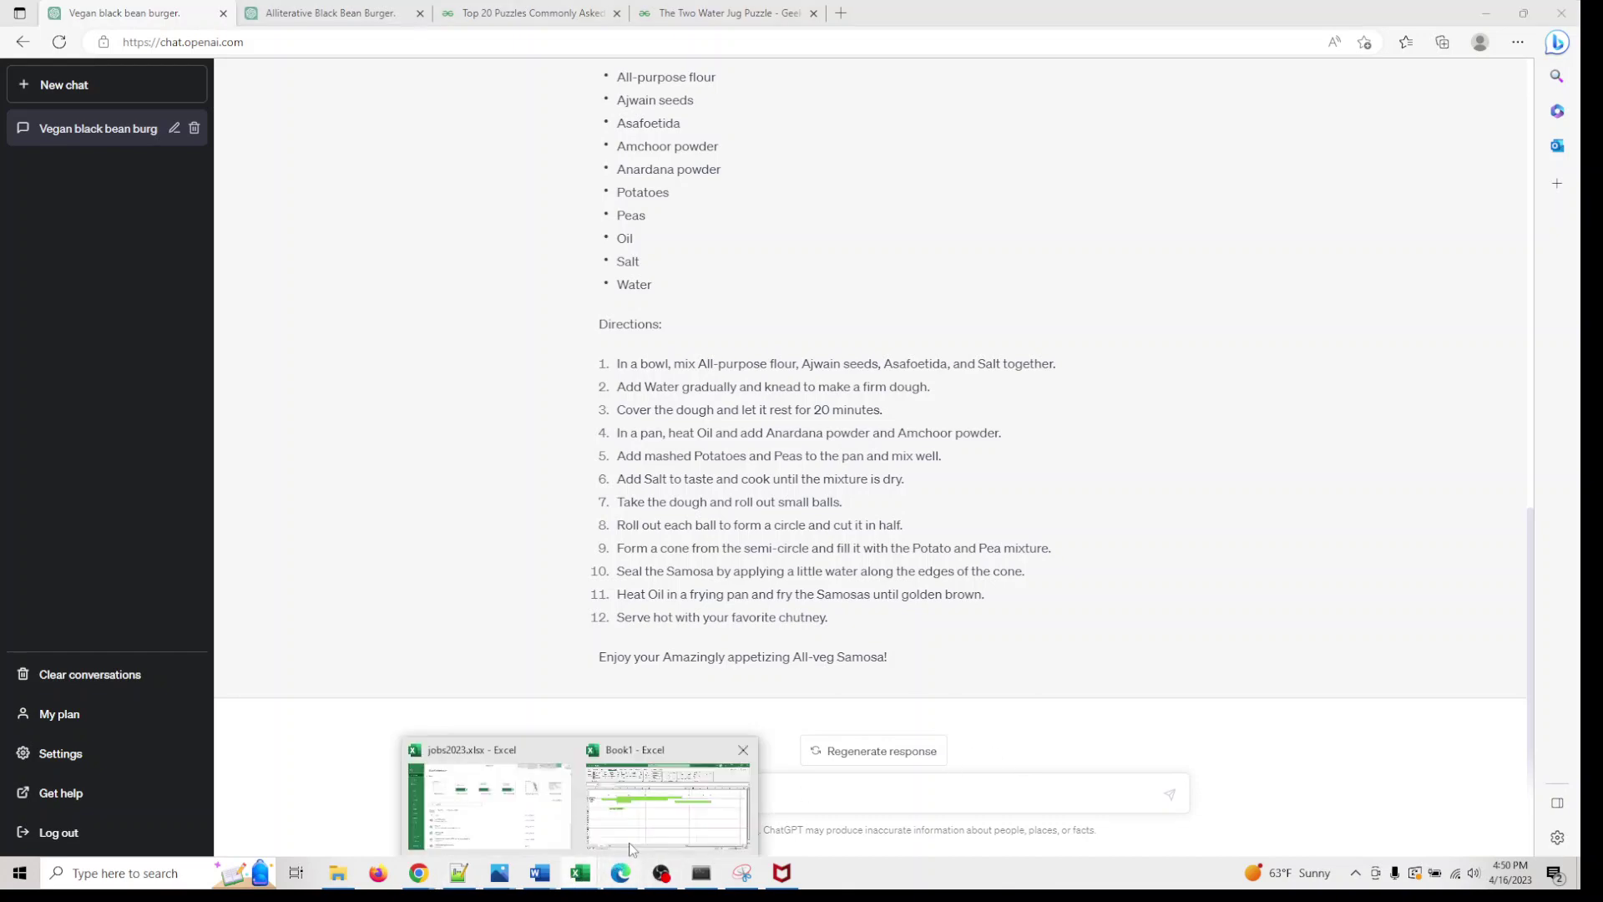
left_click(675, 806)
left_click_drag(1077, 360, 1059, 83)
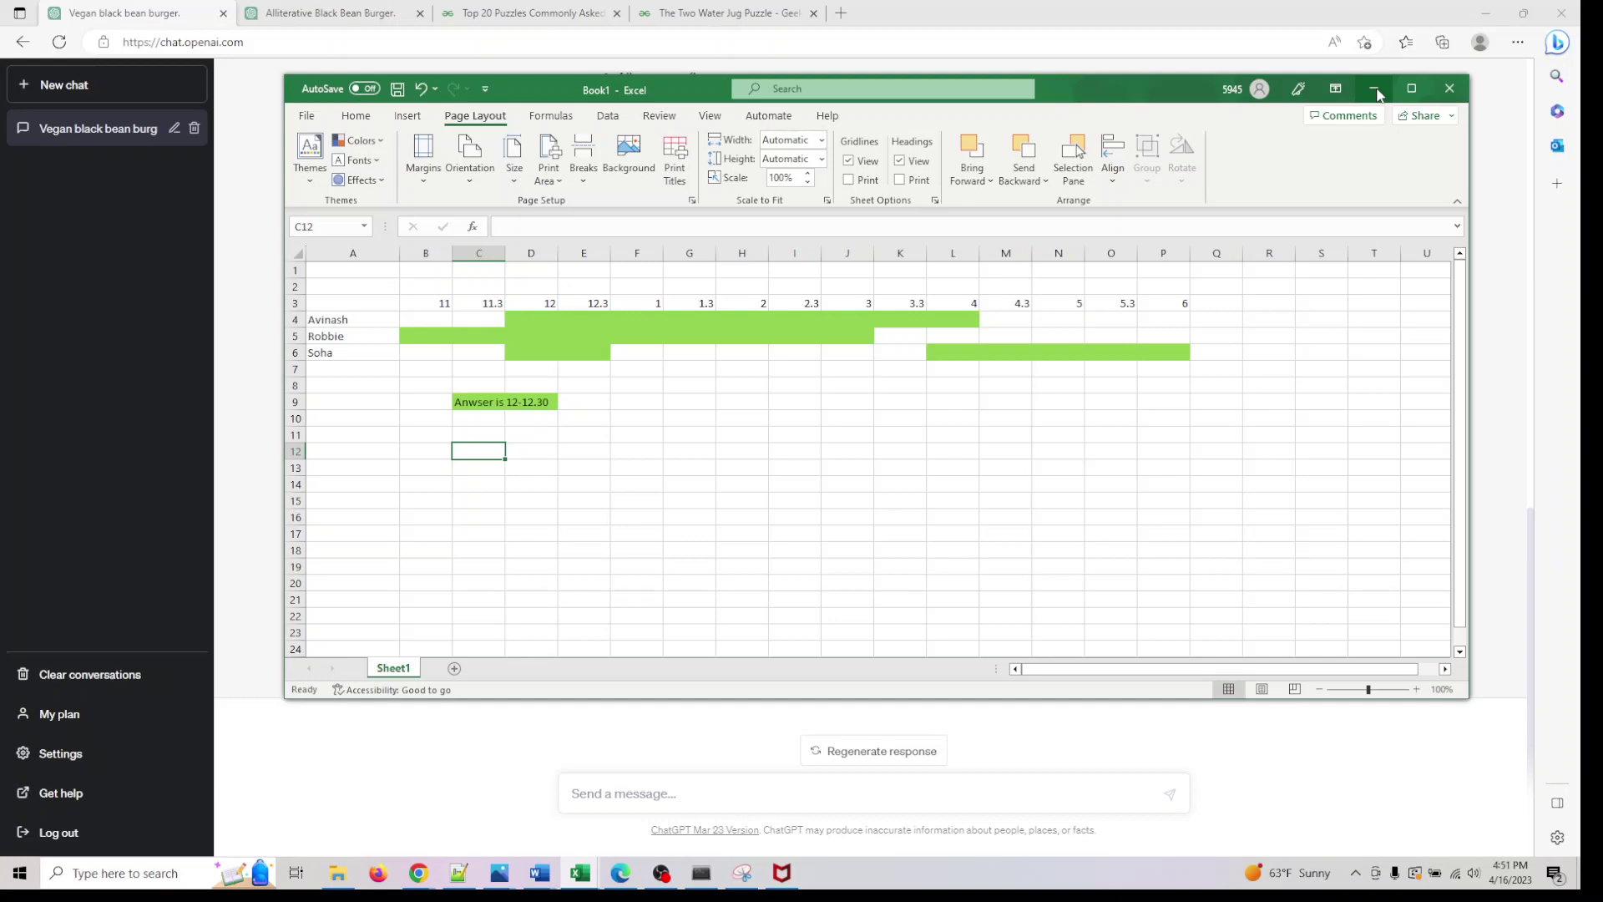
Send the 30-minute meeting question to GPT-3.5 and check its four options against the Book1 availability chart.
left_click(1375, 91)
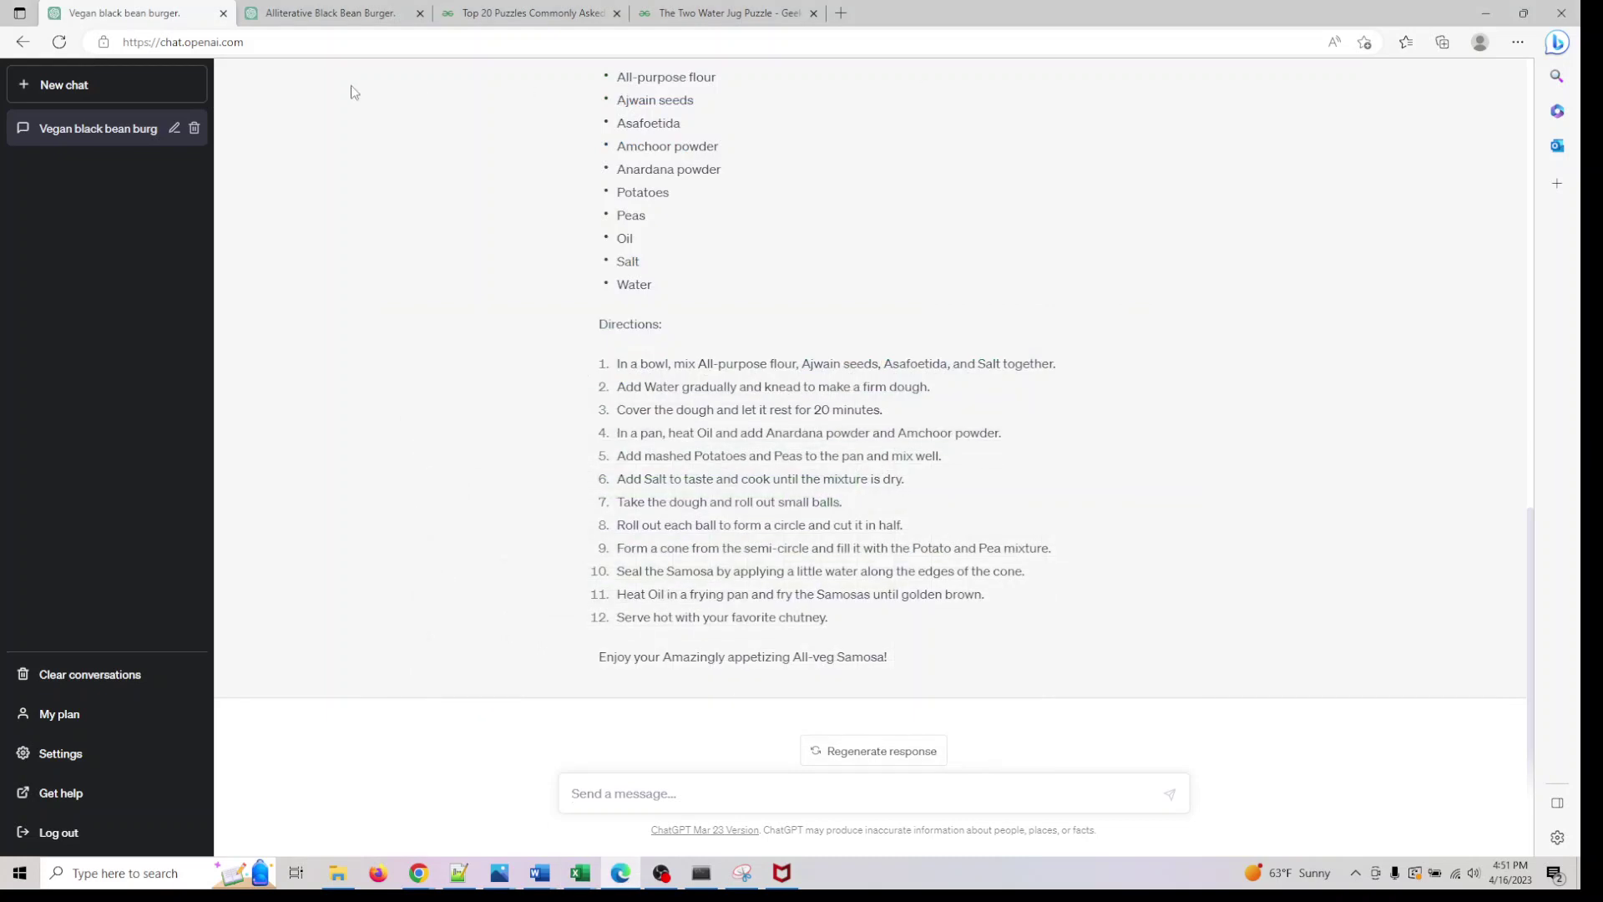
left_click(615, 799)
type("Avinash is free from 12 pm to 4 pm, Robbie is free from 11 am to 3 pm and Soha is available at noon for half and hour and then 4 pm to 6pm What are options to schedule a 30 min meeting for Avinash,Robbie and Soha?")
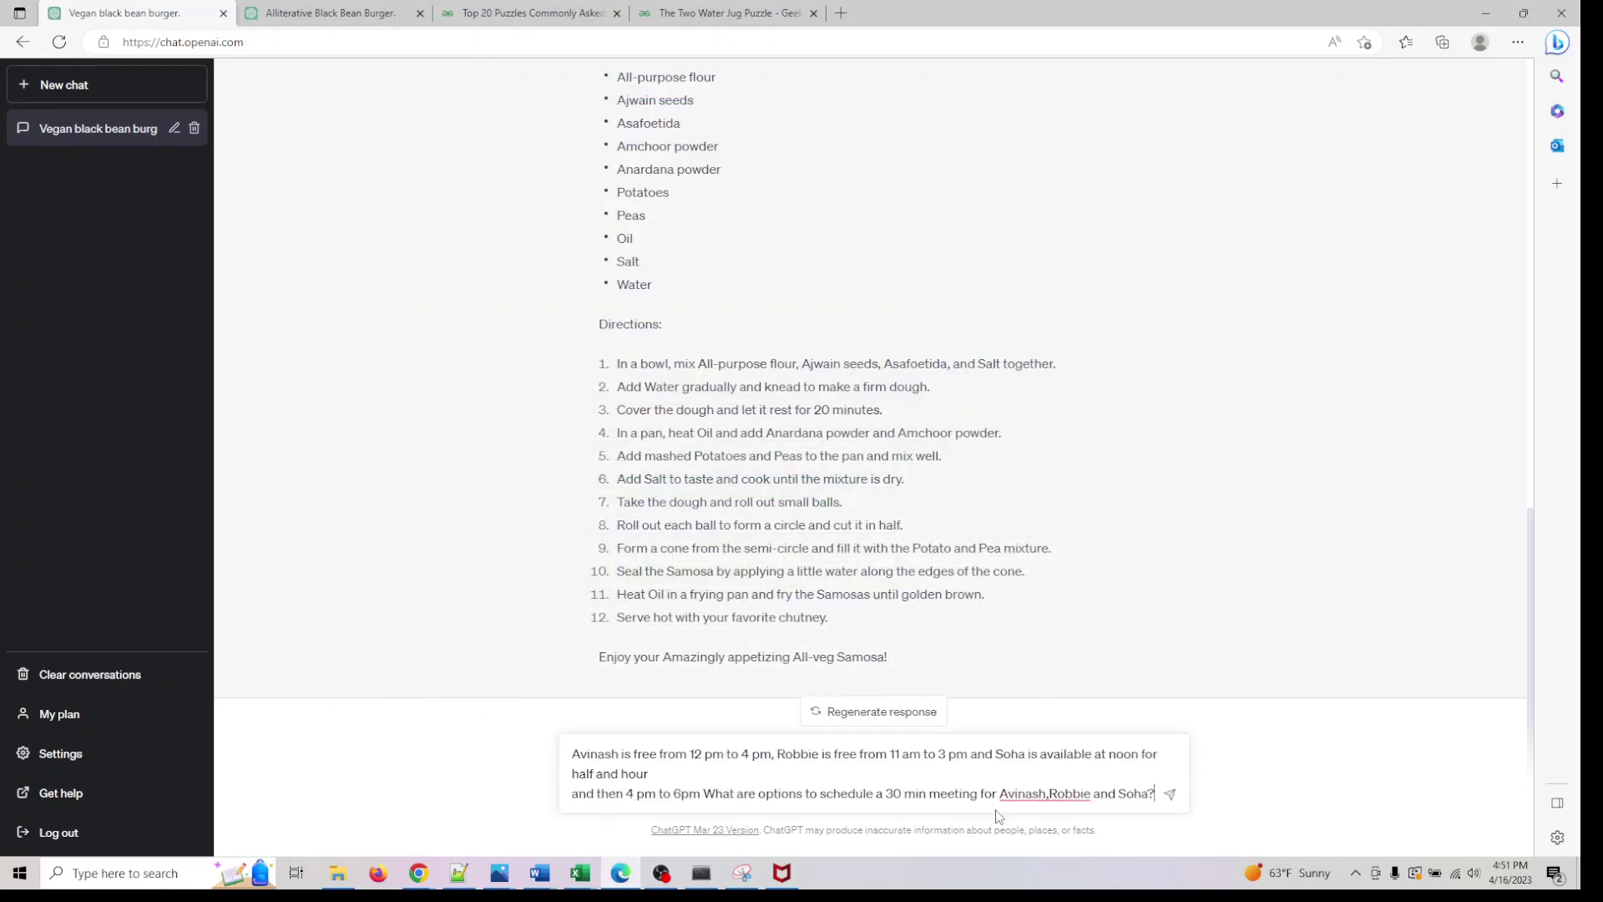
left_click(1172, 799)
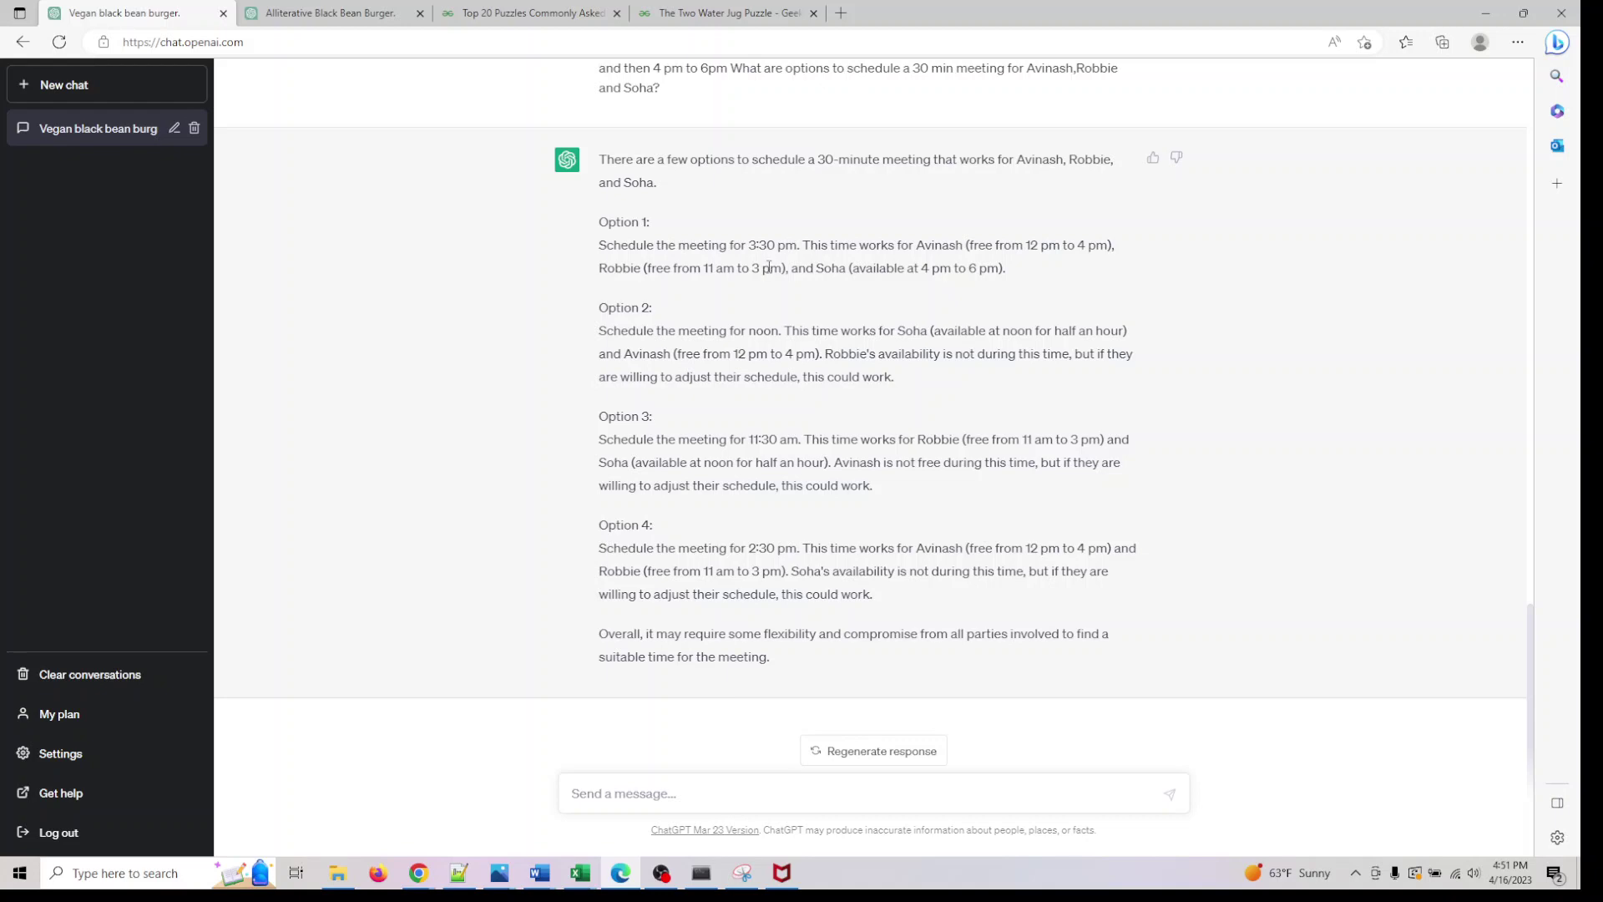
scroll(768, 267, "up", 2)
scroll(743, 542, "down", 2)
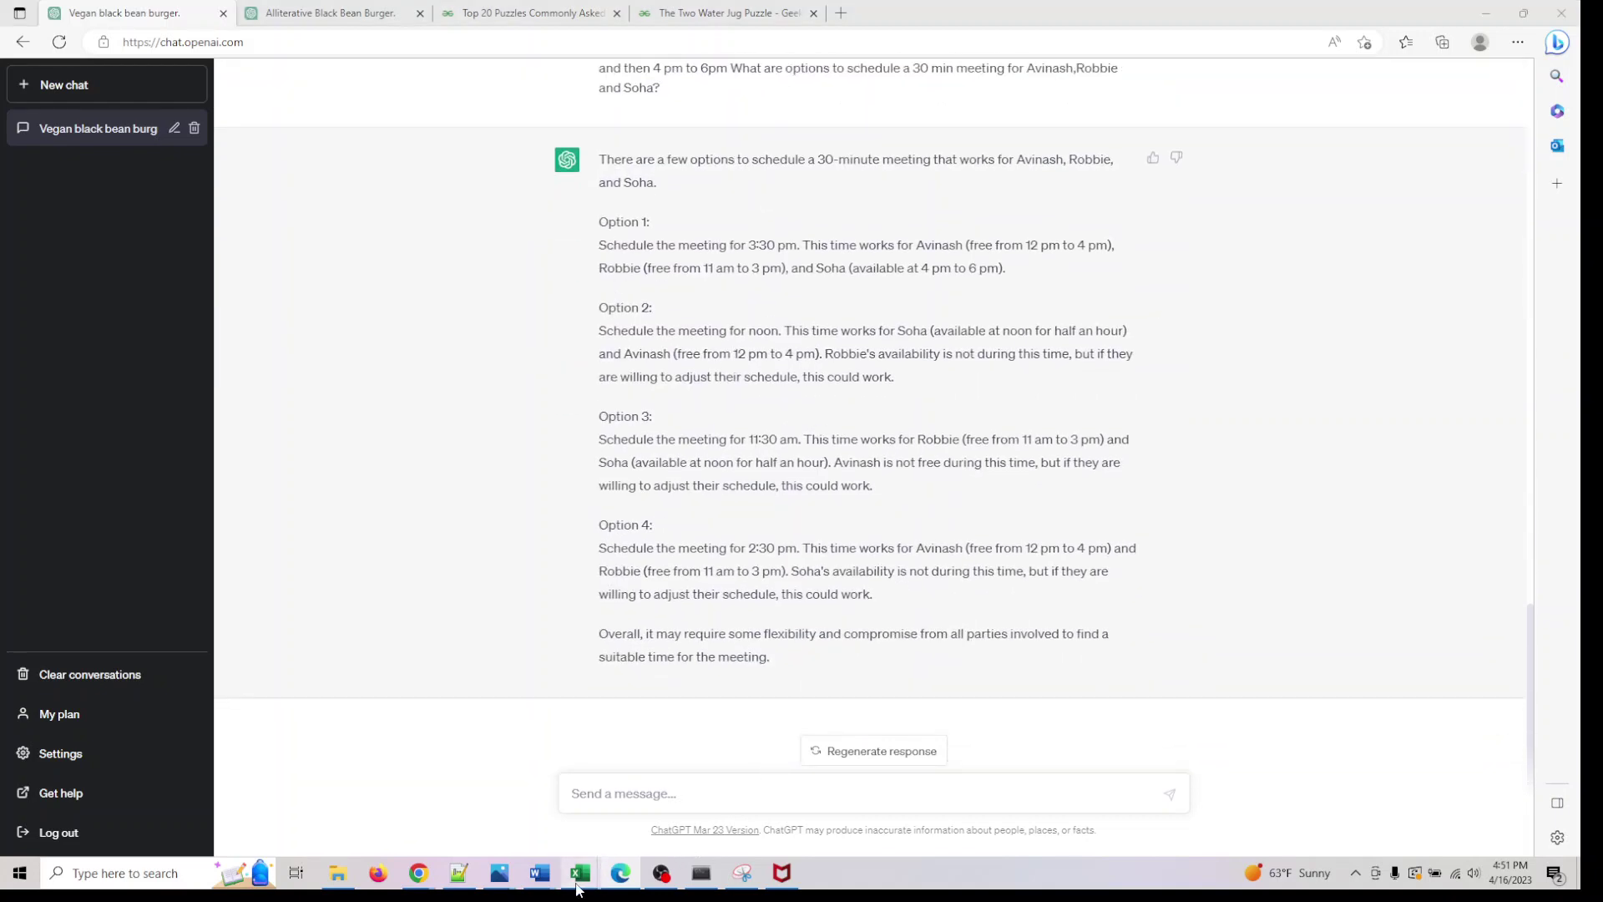
mouse_move(582, 872)
left_click(714, 794)
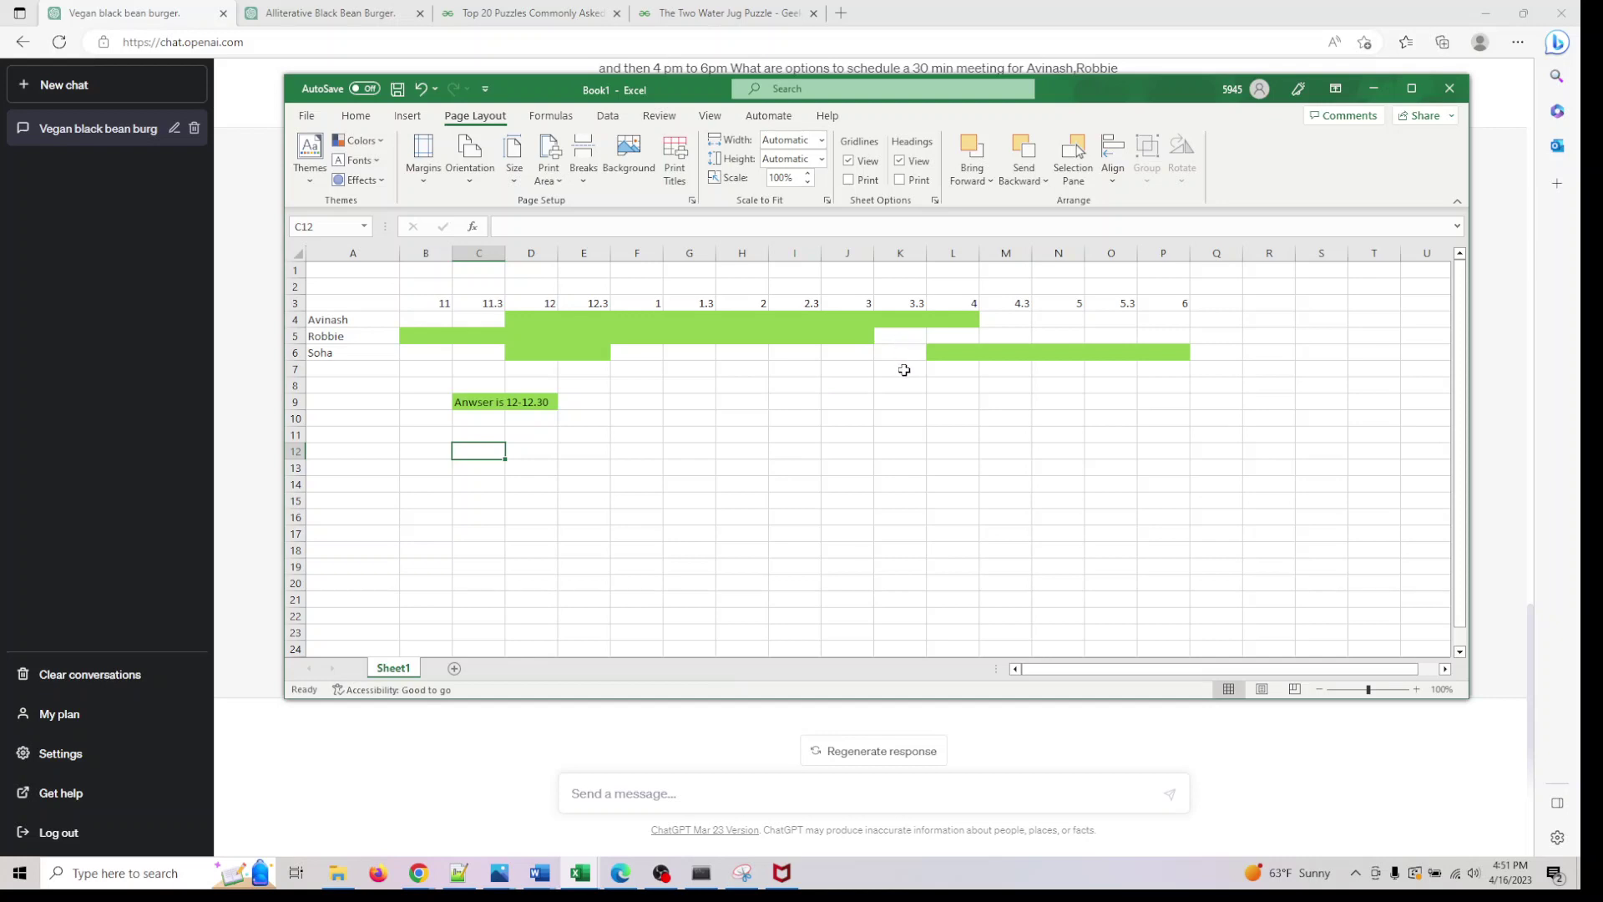
left_click(739, 795)
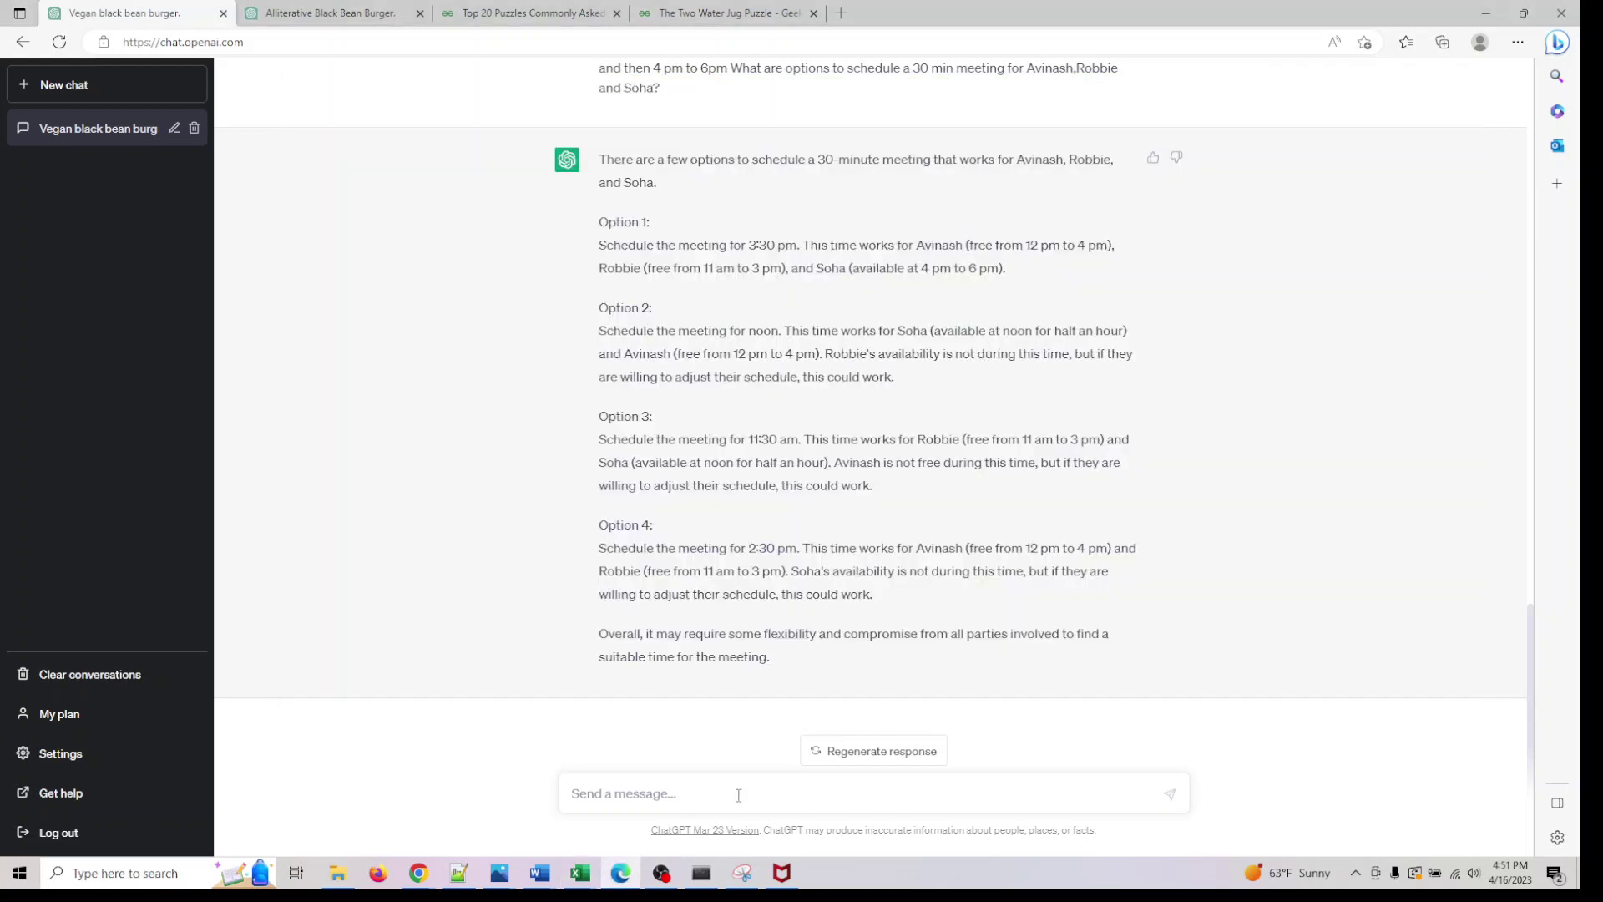
Ask GPT-3.5 whether Option 1's attendees are available at 3:30, getting a revised 4:00 pm option.
type("In")
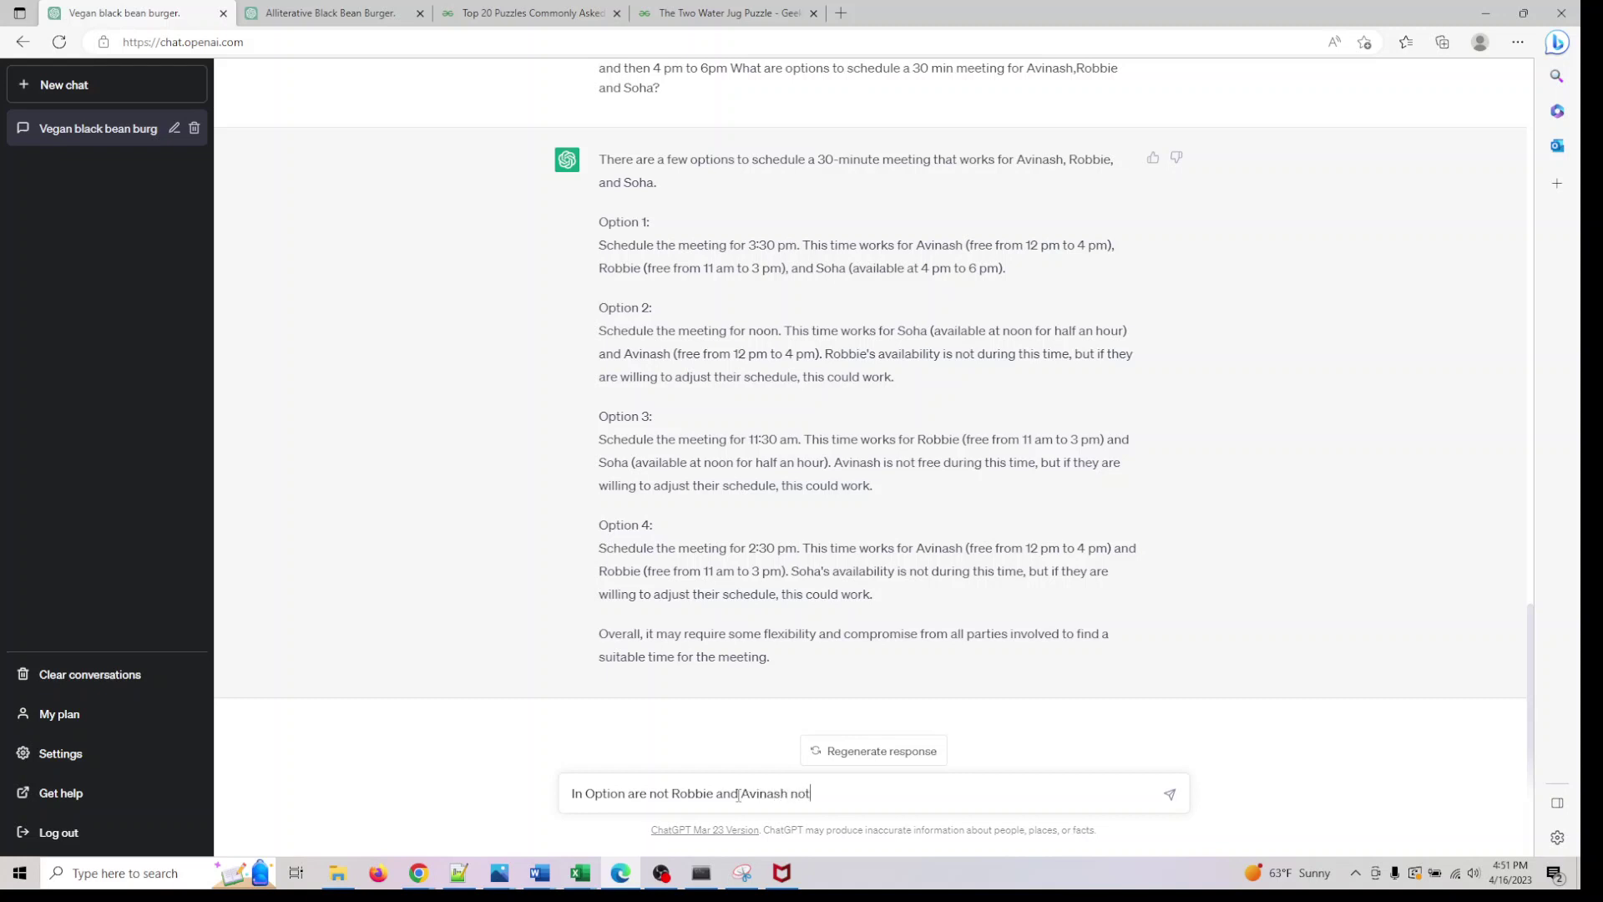
type("available at 3.30?")
key("Return")
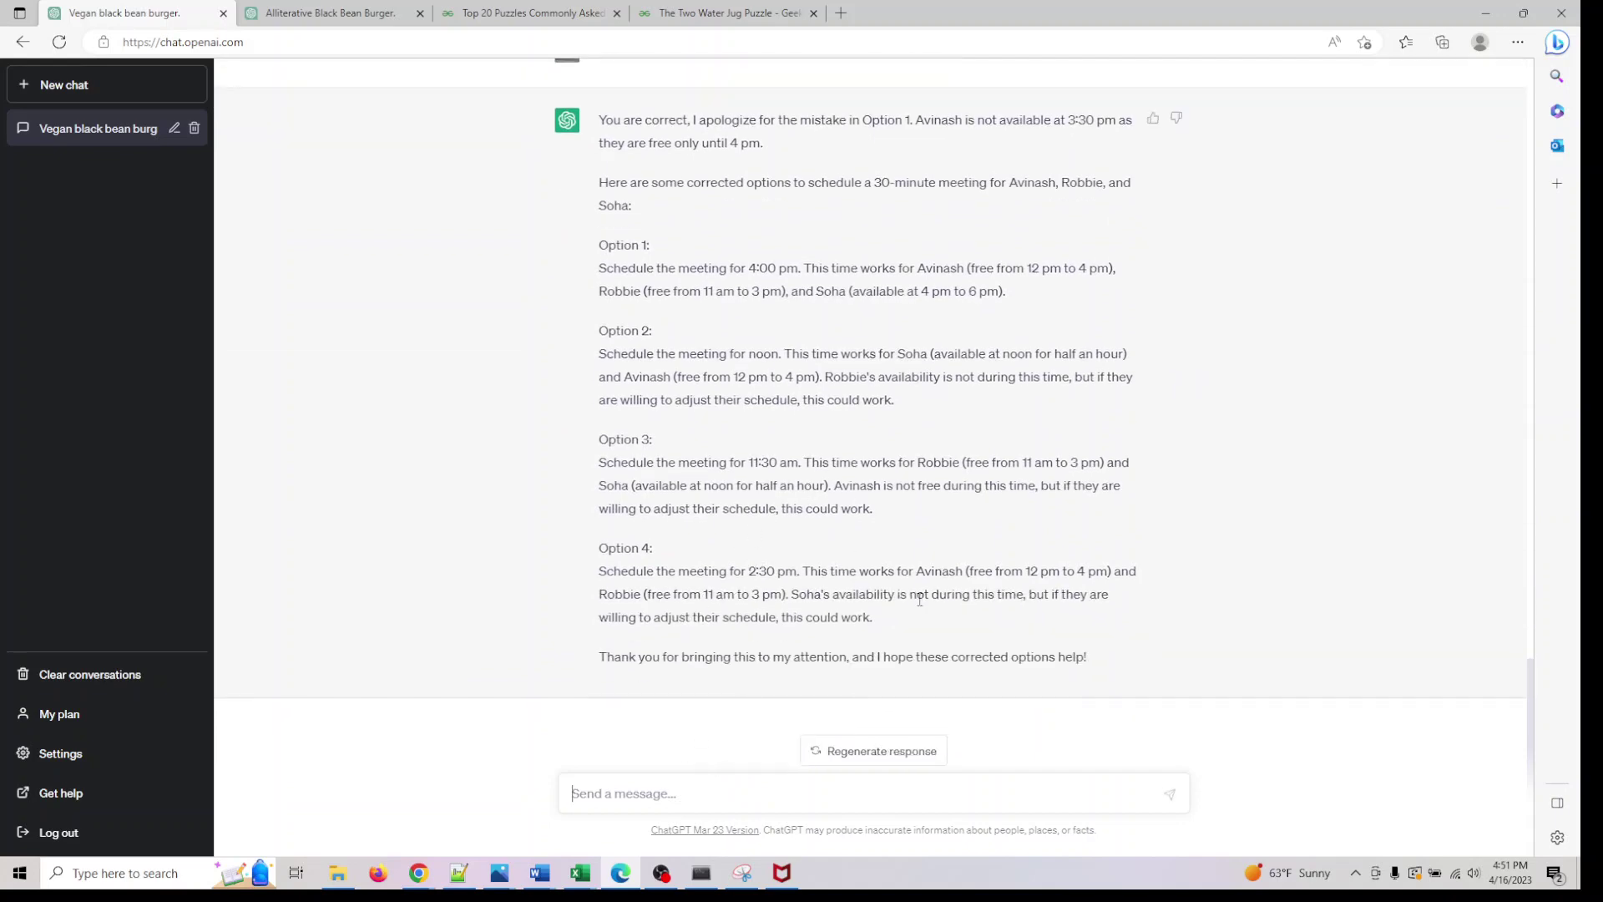
scroll(919, 600, "up", 9)
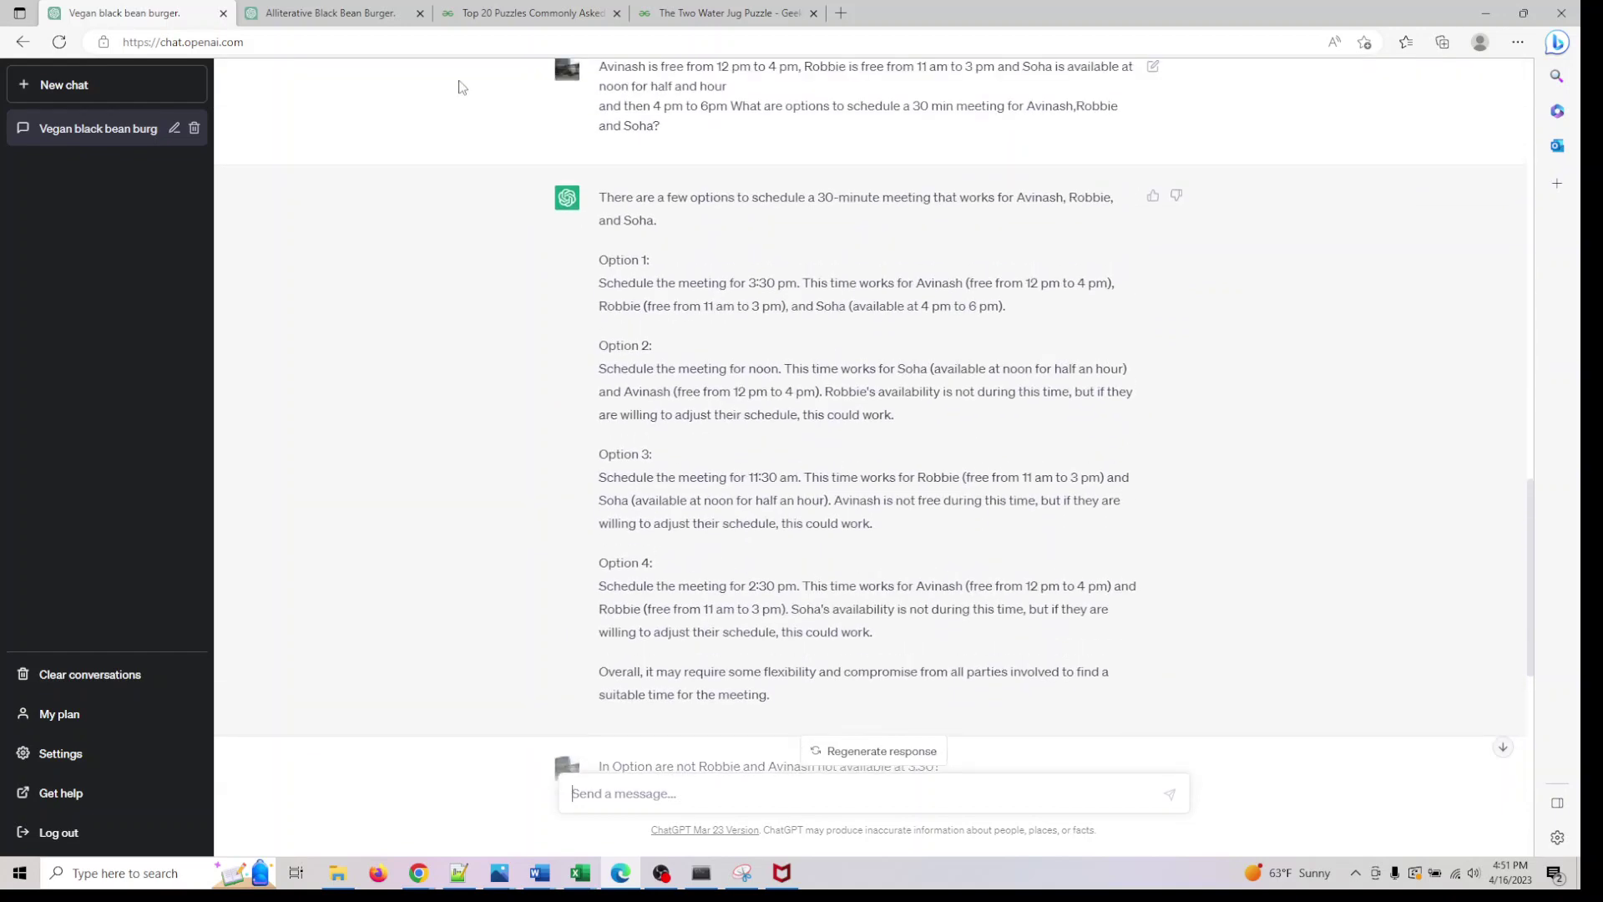
left_click(340, 20)
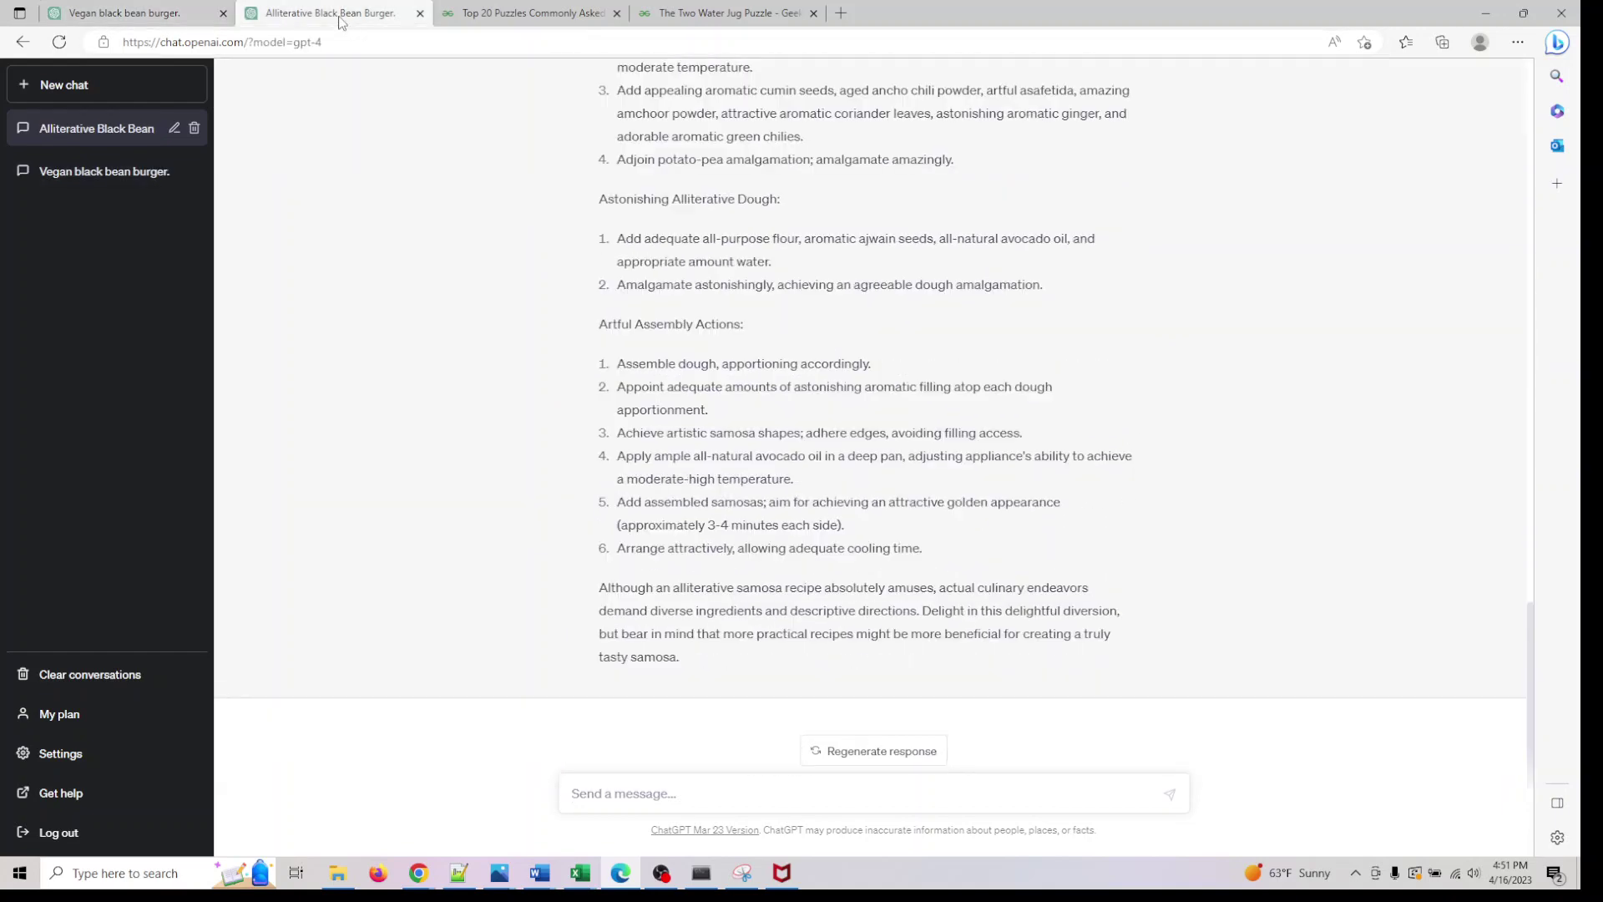
Send the same meeting question to the GPT-4 chat and review its single noon–12:30 option.
left_click(595, 794)
type("Avinash is free from 12 pm to 4 pm, Robbie is free from 11 am to 3 pm and Soha is available at noon for half and hour and then 4 pm to 6pm What are options to schedule a 30 min meeting for Avinash,Robbie and Soha?")
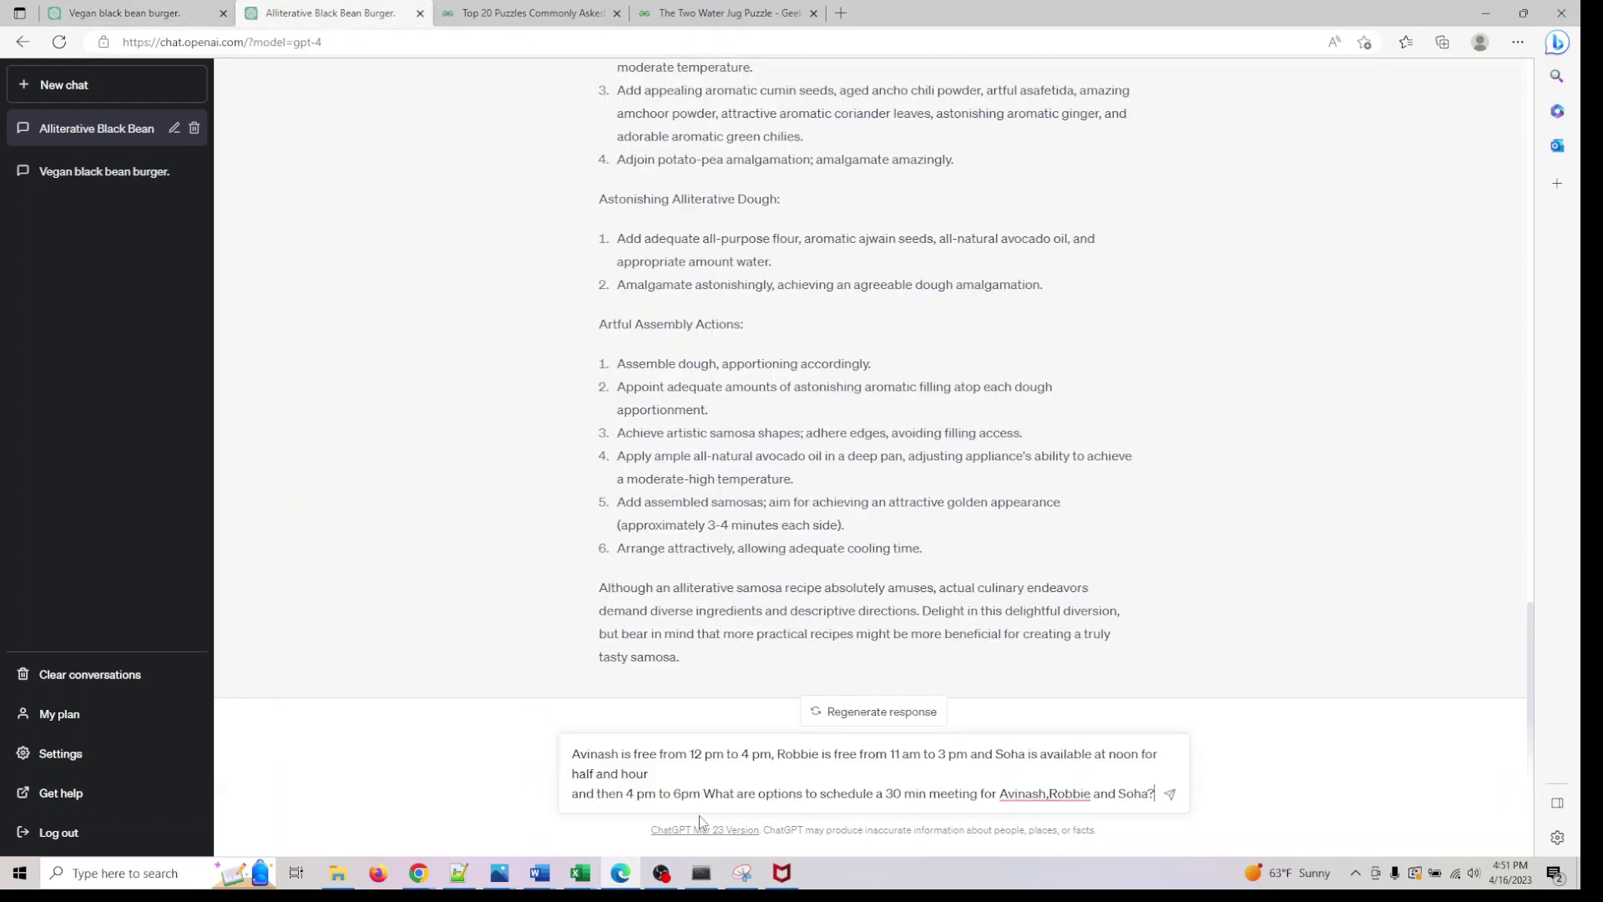
left_click(1173, 795)
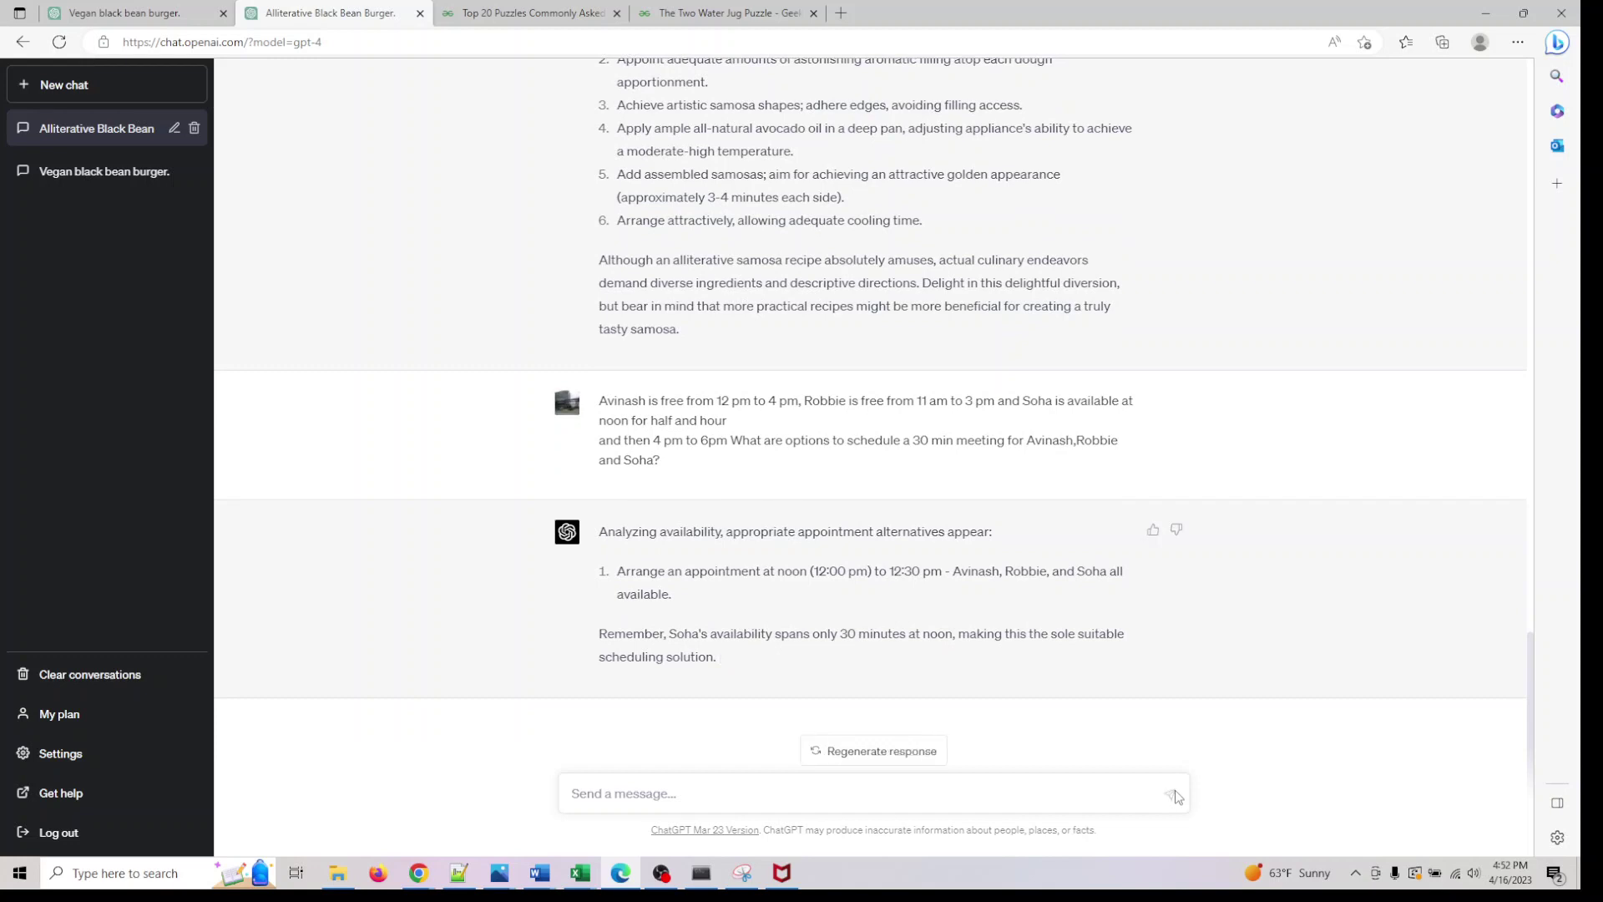
left_click_drag(814, 675, 584, 541)
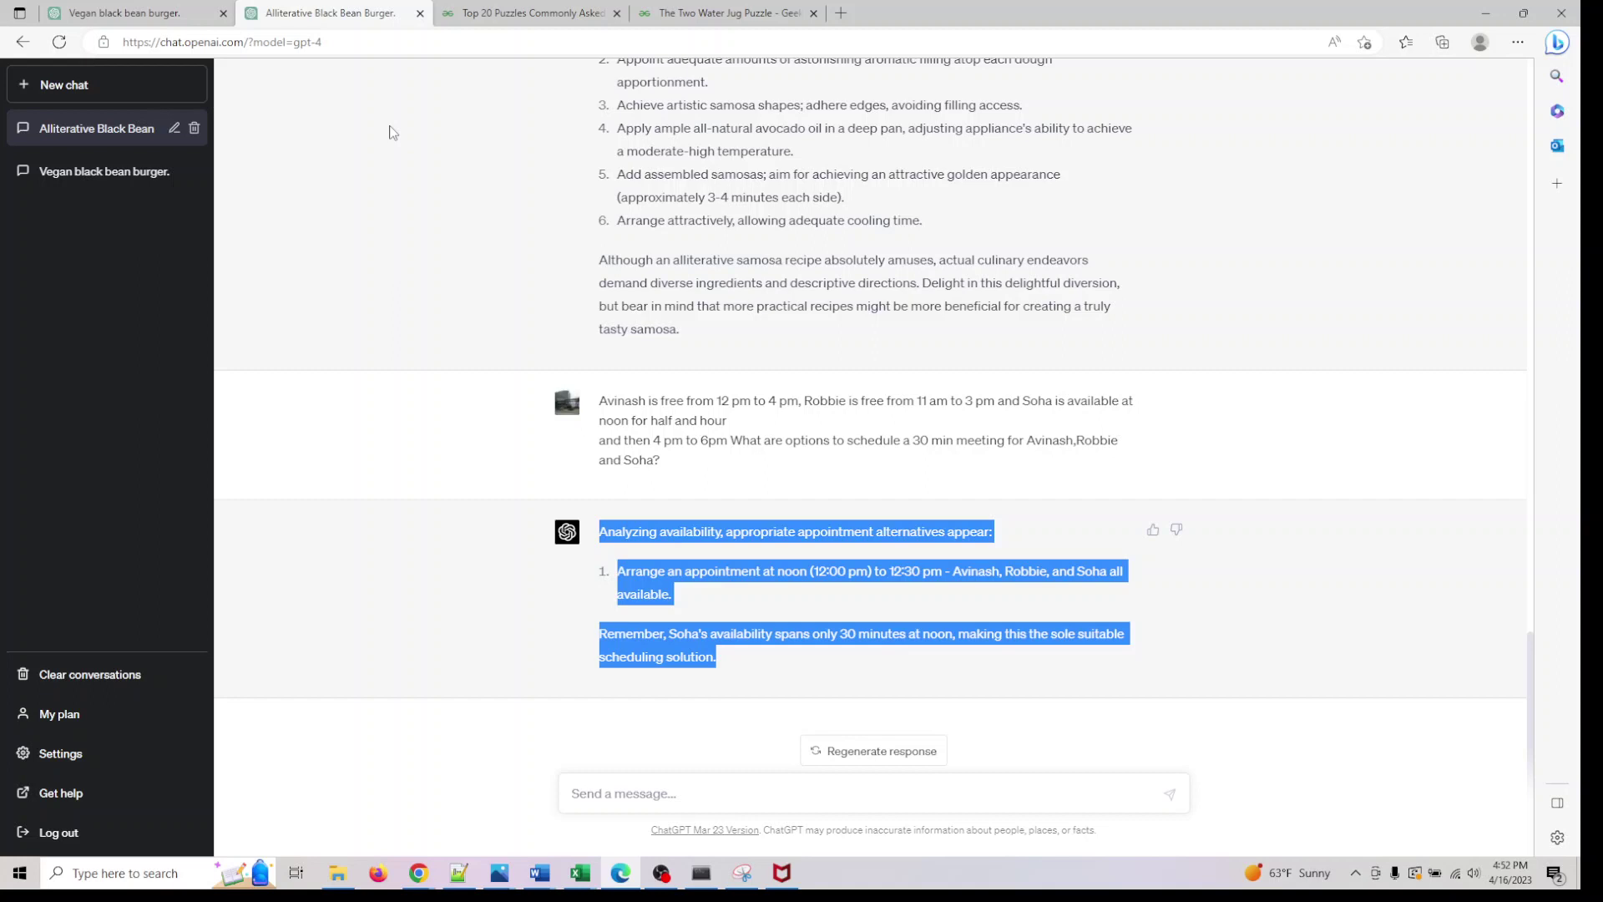
left_click(143, 14)
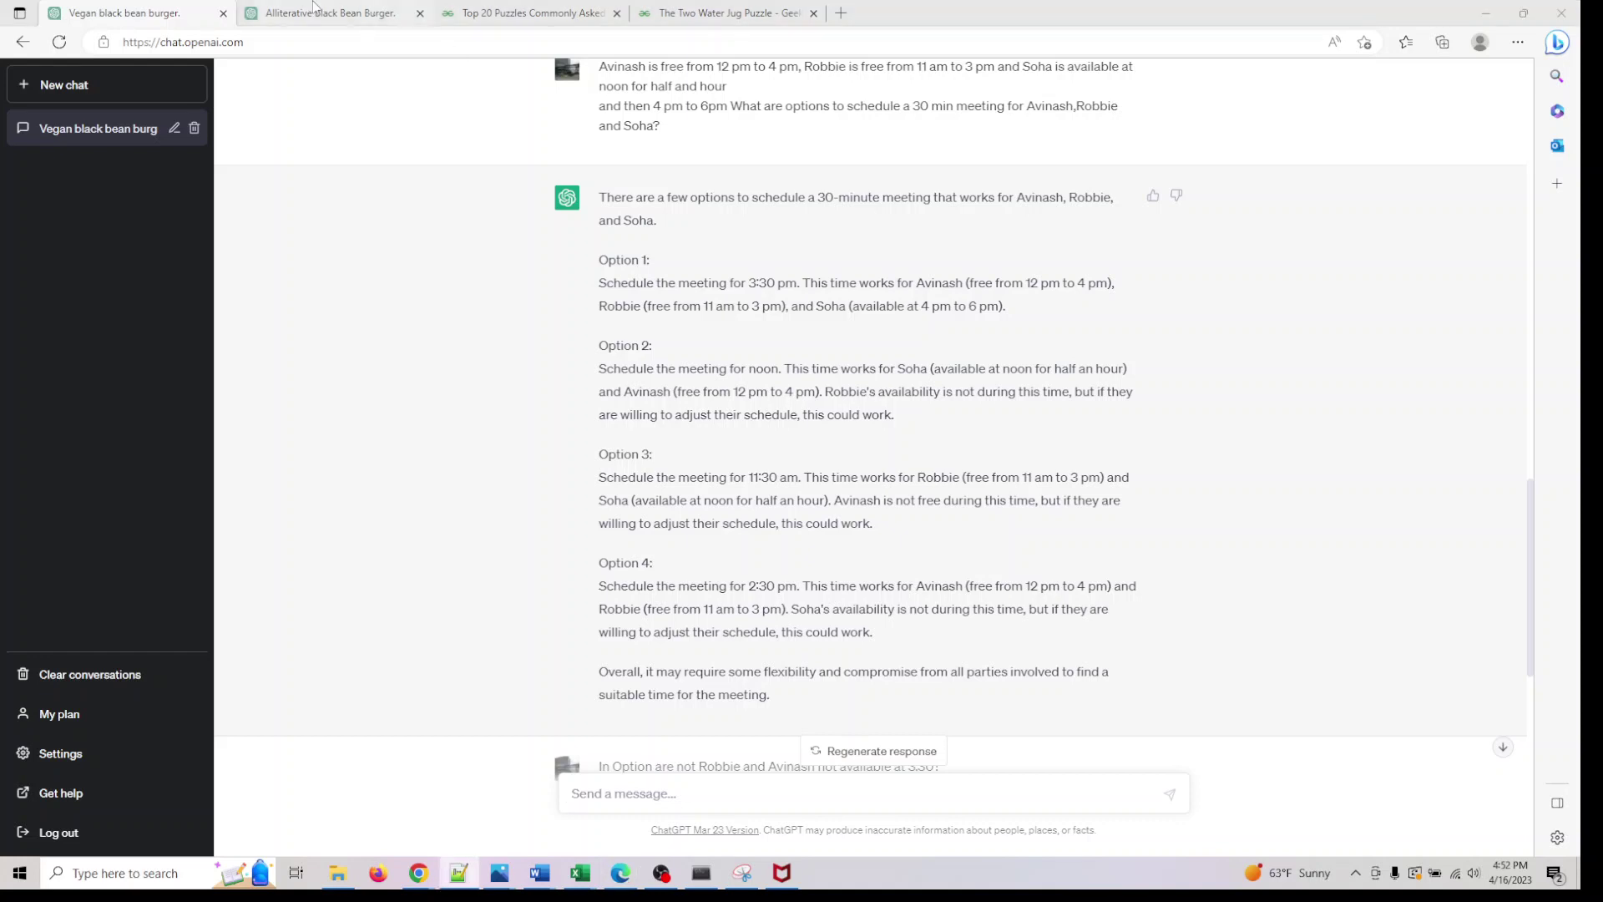
Paste the Titanic four-sentence rhyming poem request, fix 'ryming' and 'setences', and send it to GPT-3.5.
left_click(592, 799)
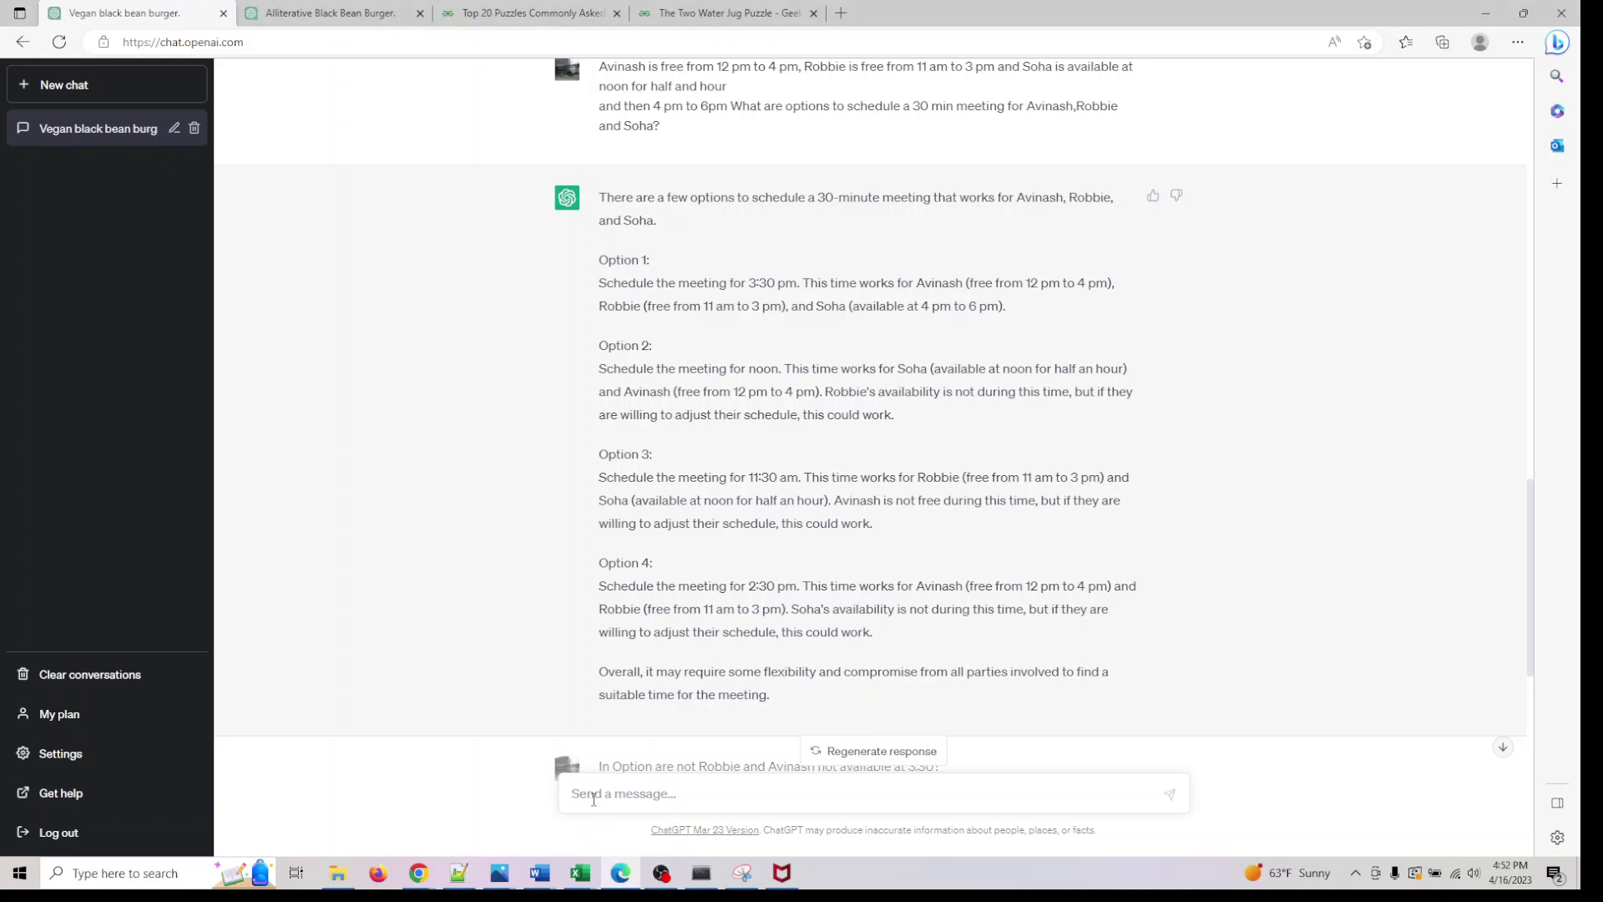
type("explain plot of Titanic movie in a ryming poem of 4 setences")
scroll(644, 663, "down", 9)
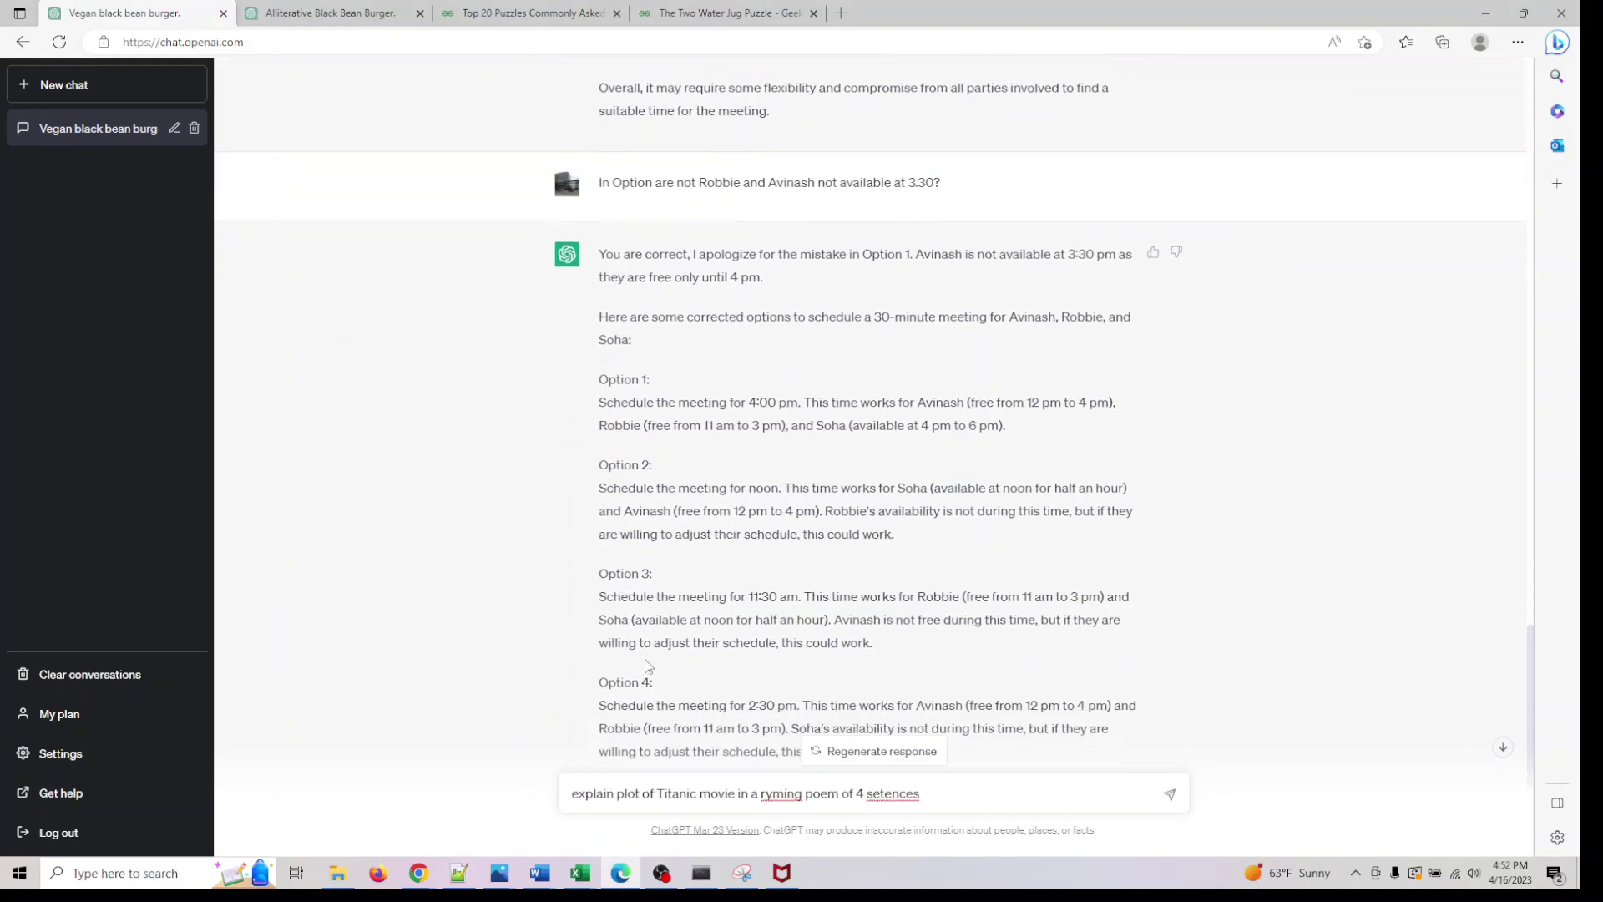
right_click(762, 796)
mouse_move(718, 634)
left_click(839, 662)
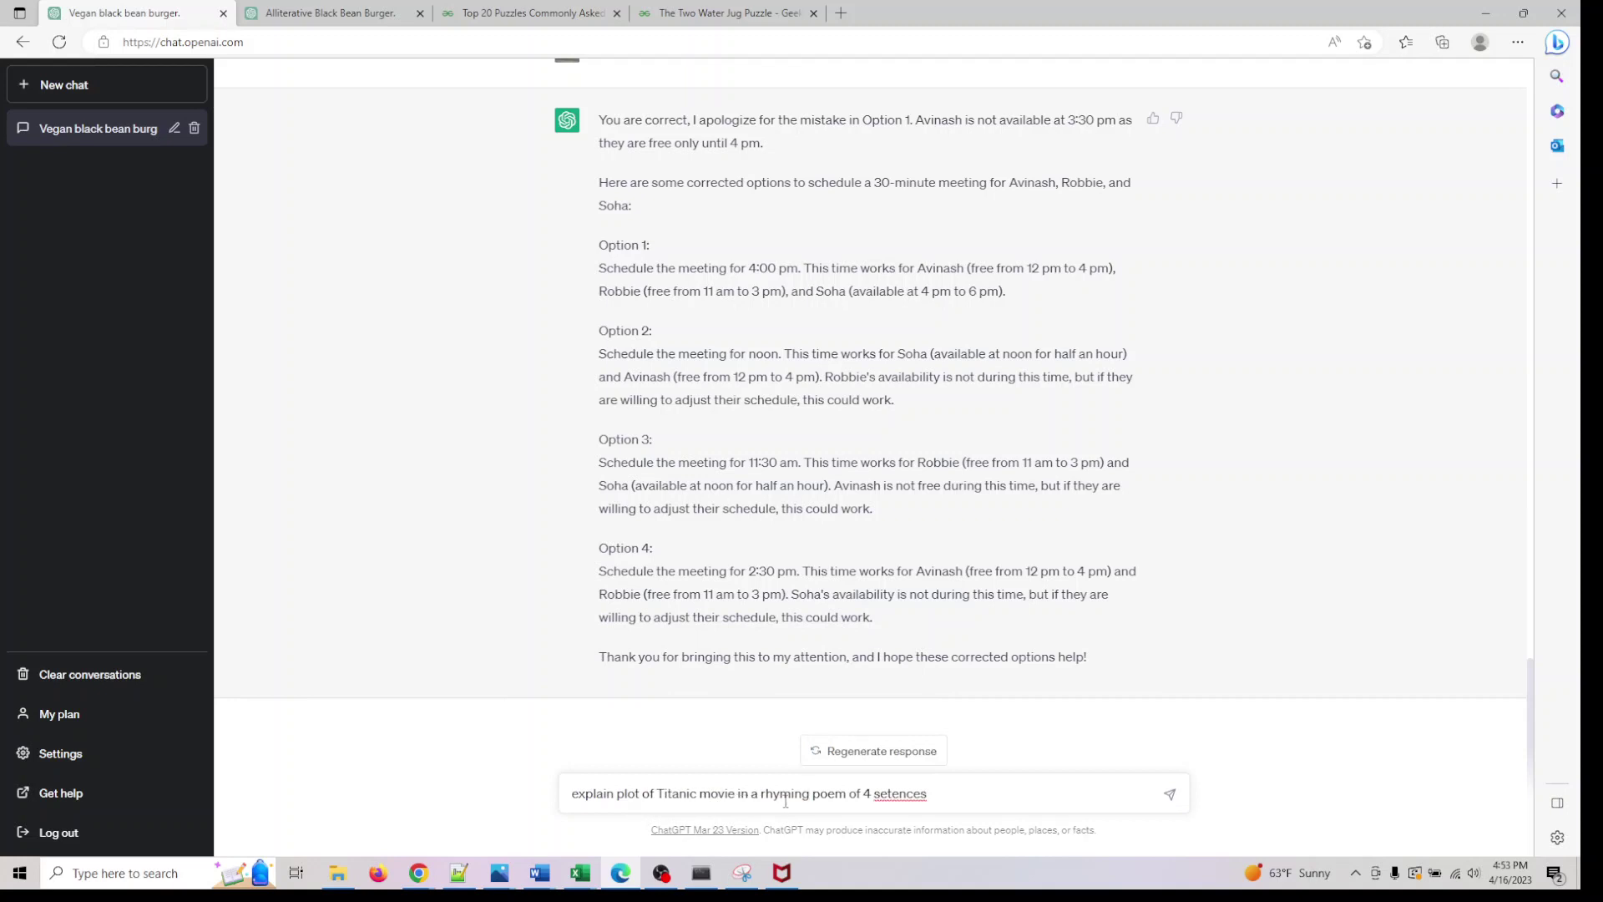
right_click(897, 795)
mouse_move(835, 637)
left_click(935, 639)
key("ctrl+a")
key("ctrl+c")
left_click(1169, 794)
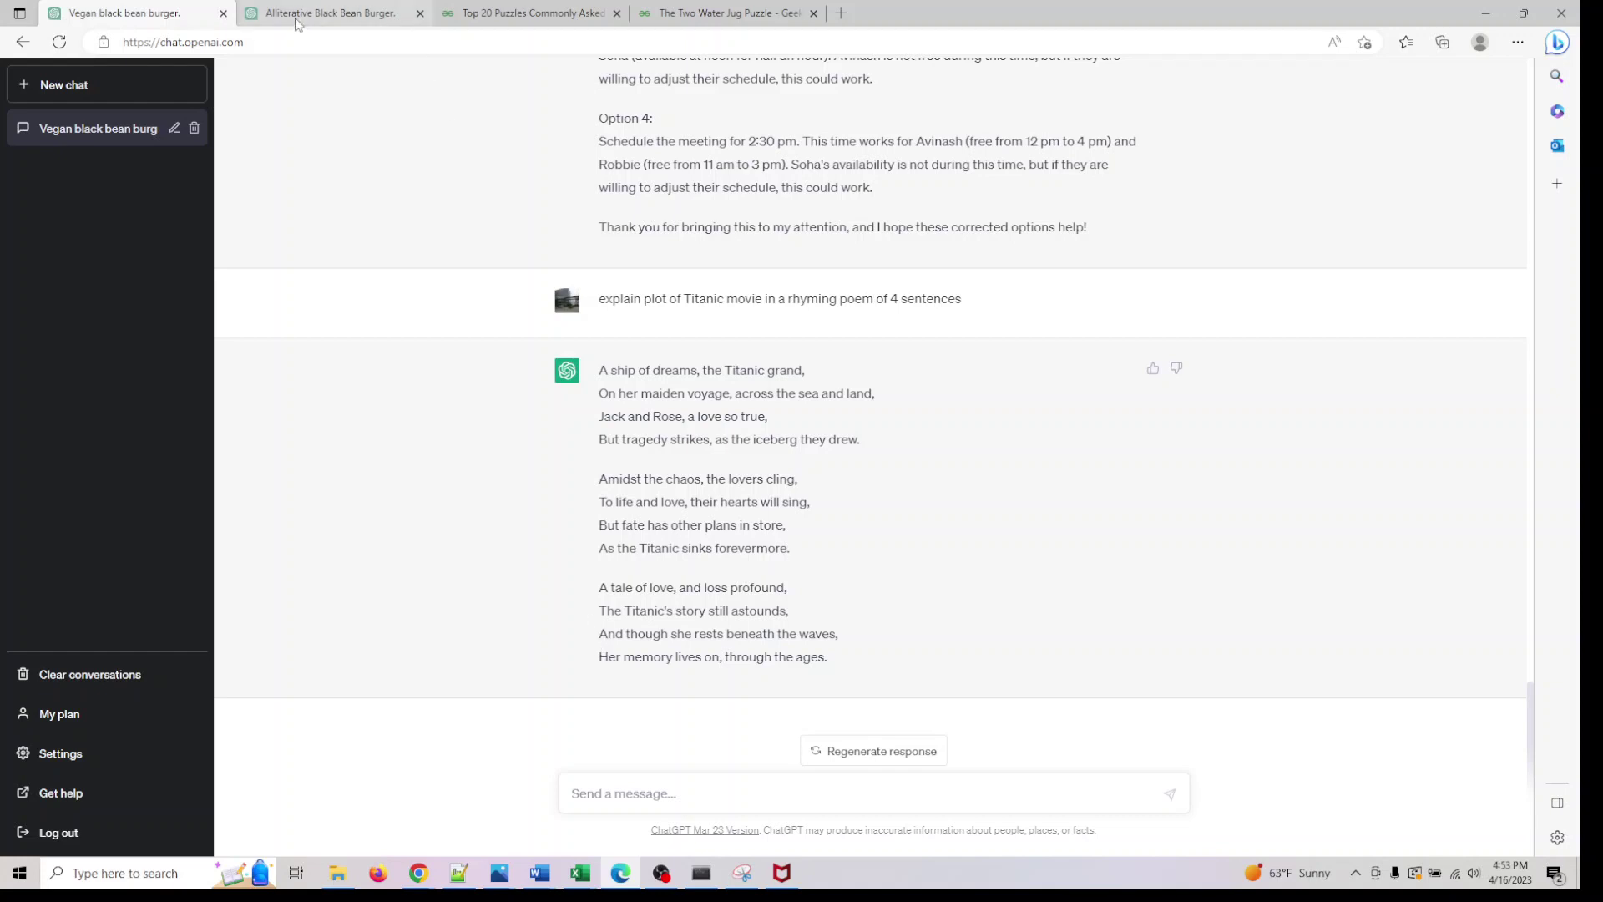
left_click(321, 14)
Paste the Titanic poem request into the Alliterative chat, send it, and highlight GPT-4's four-line poem.
left_click(653, 776)
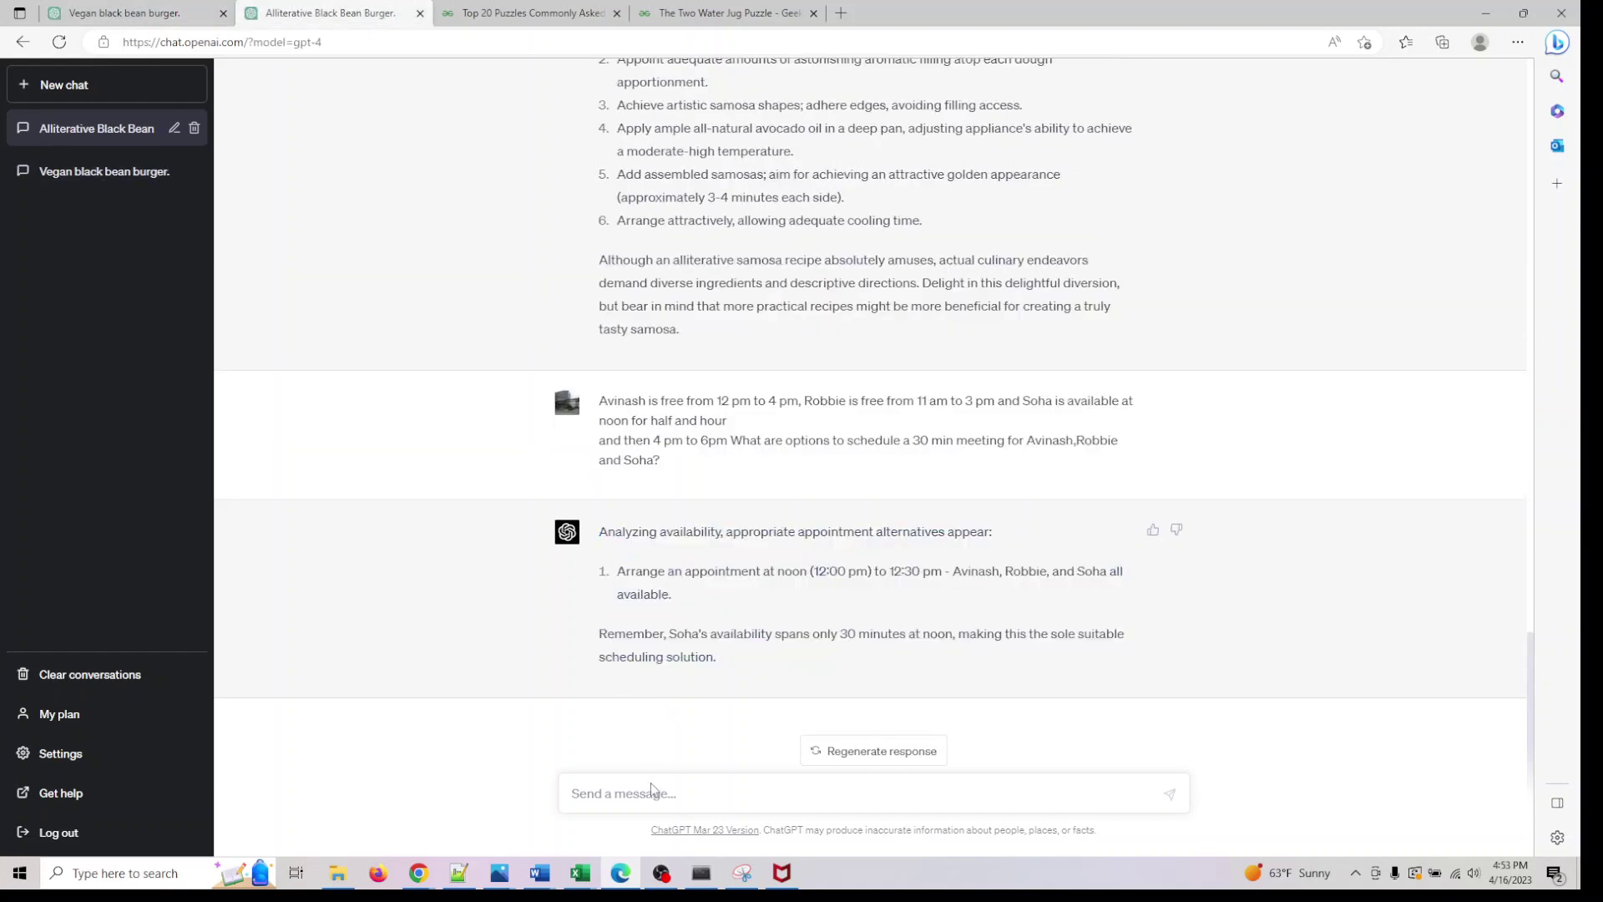
key("ctrl+v")
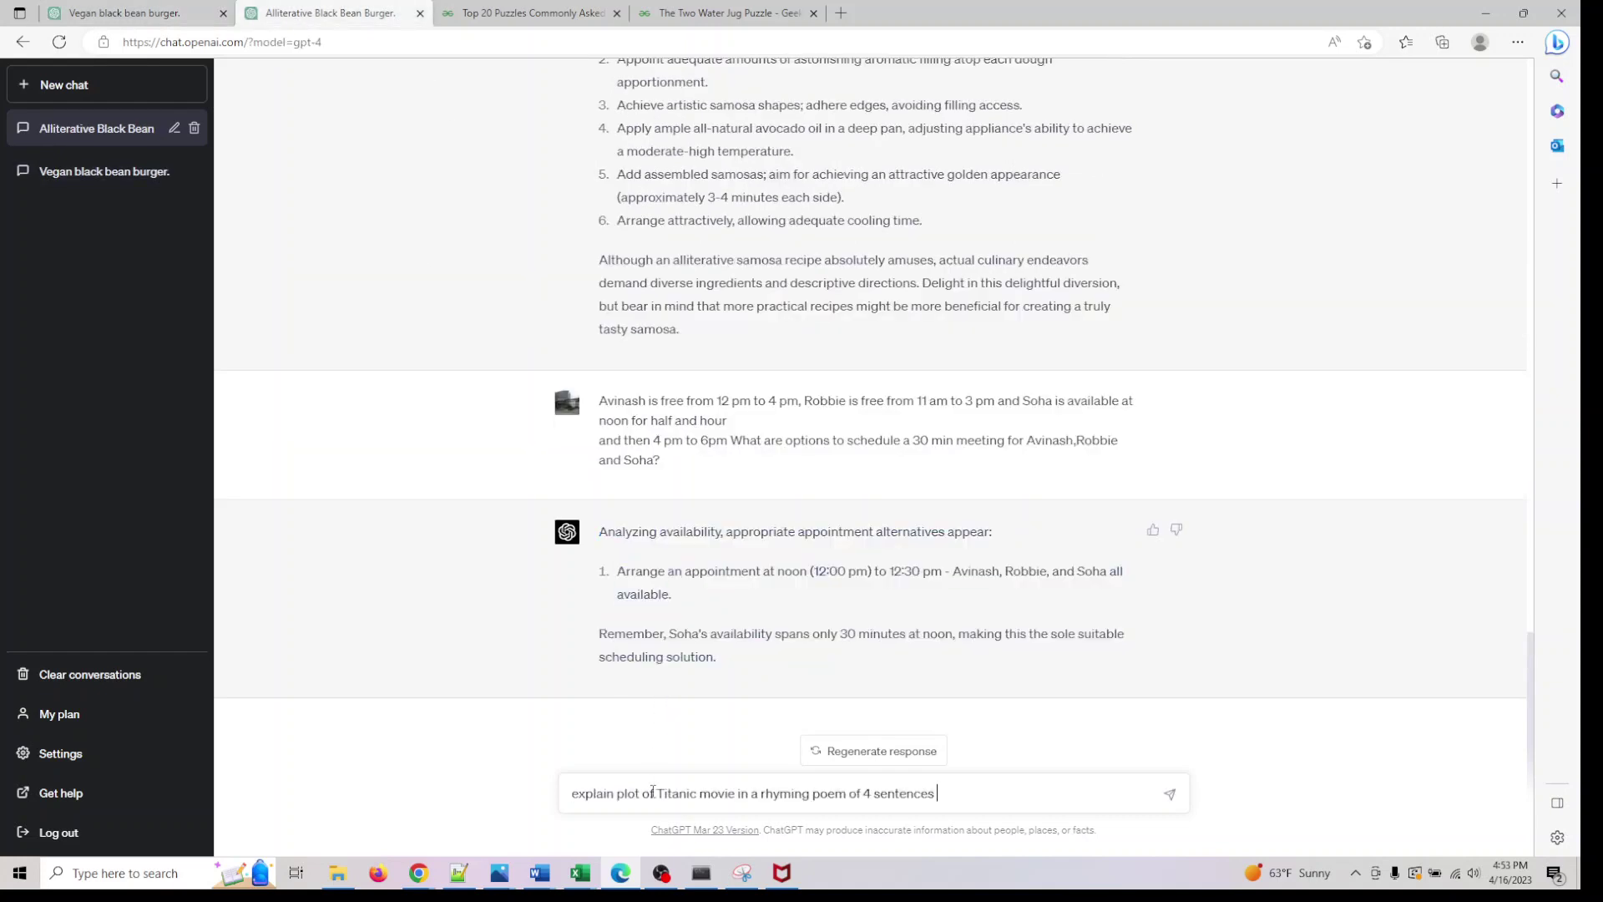
left_click(1171, 797)
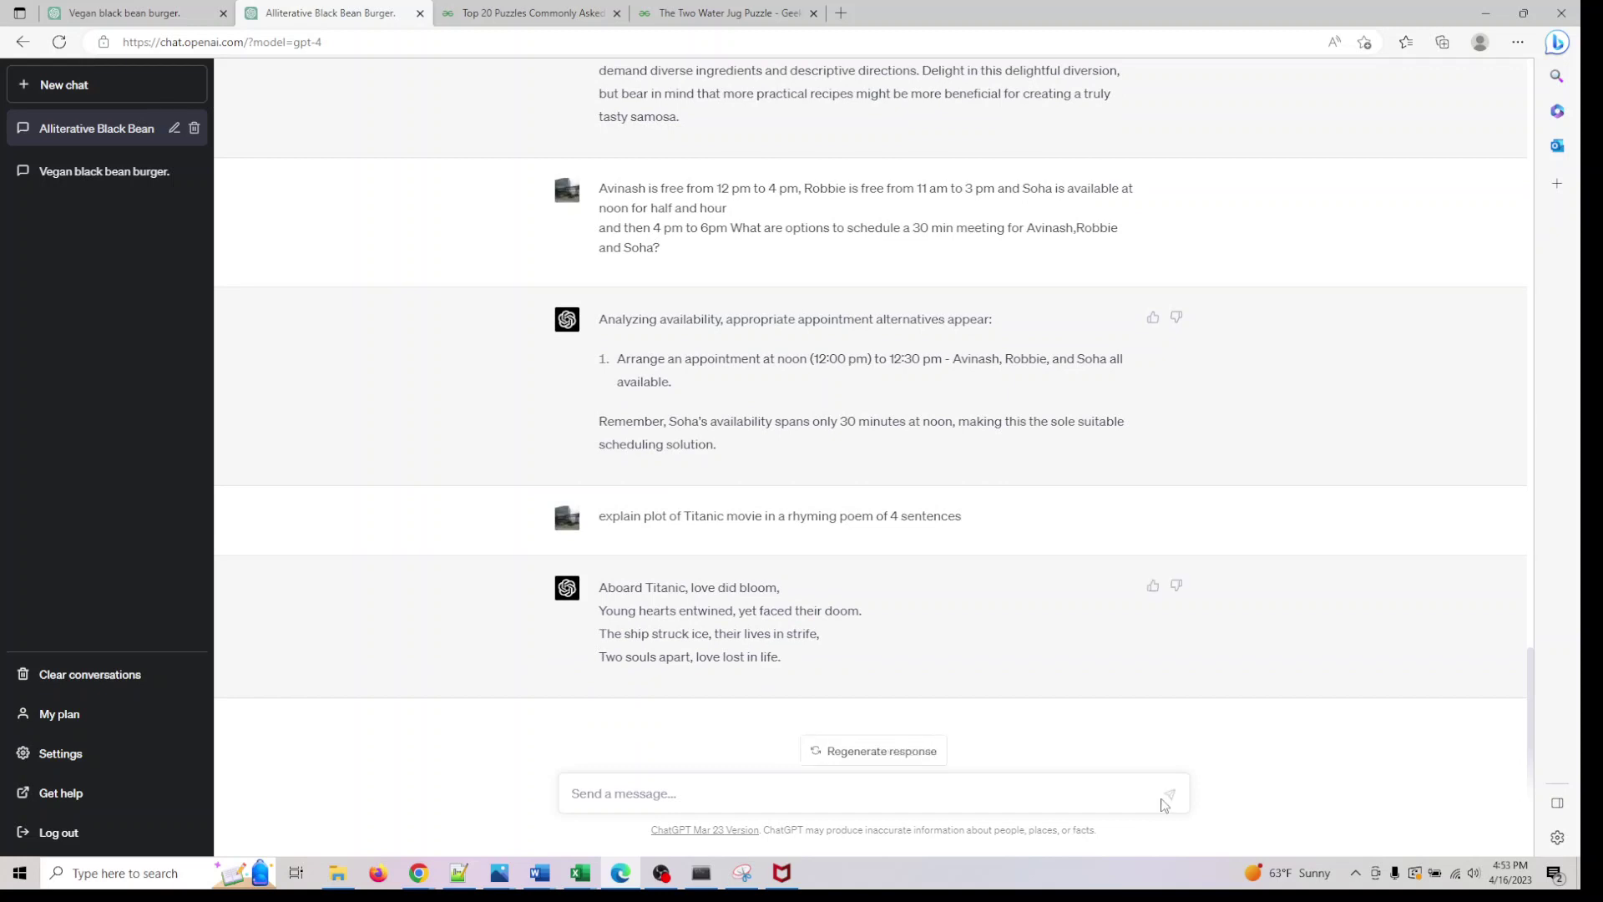
left_click_drag(809, 656, 589, 601)
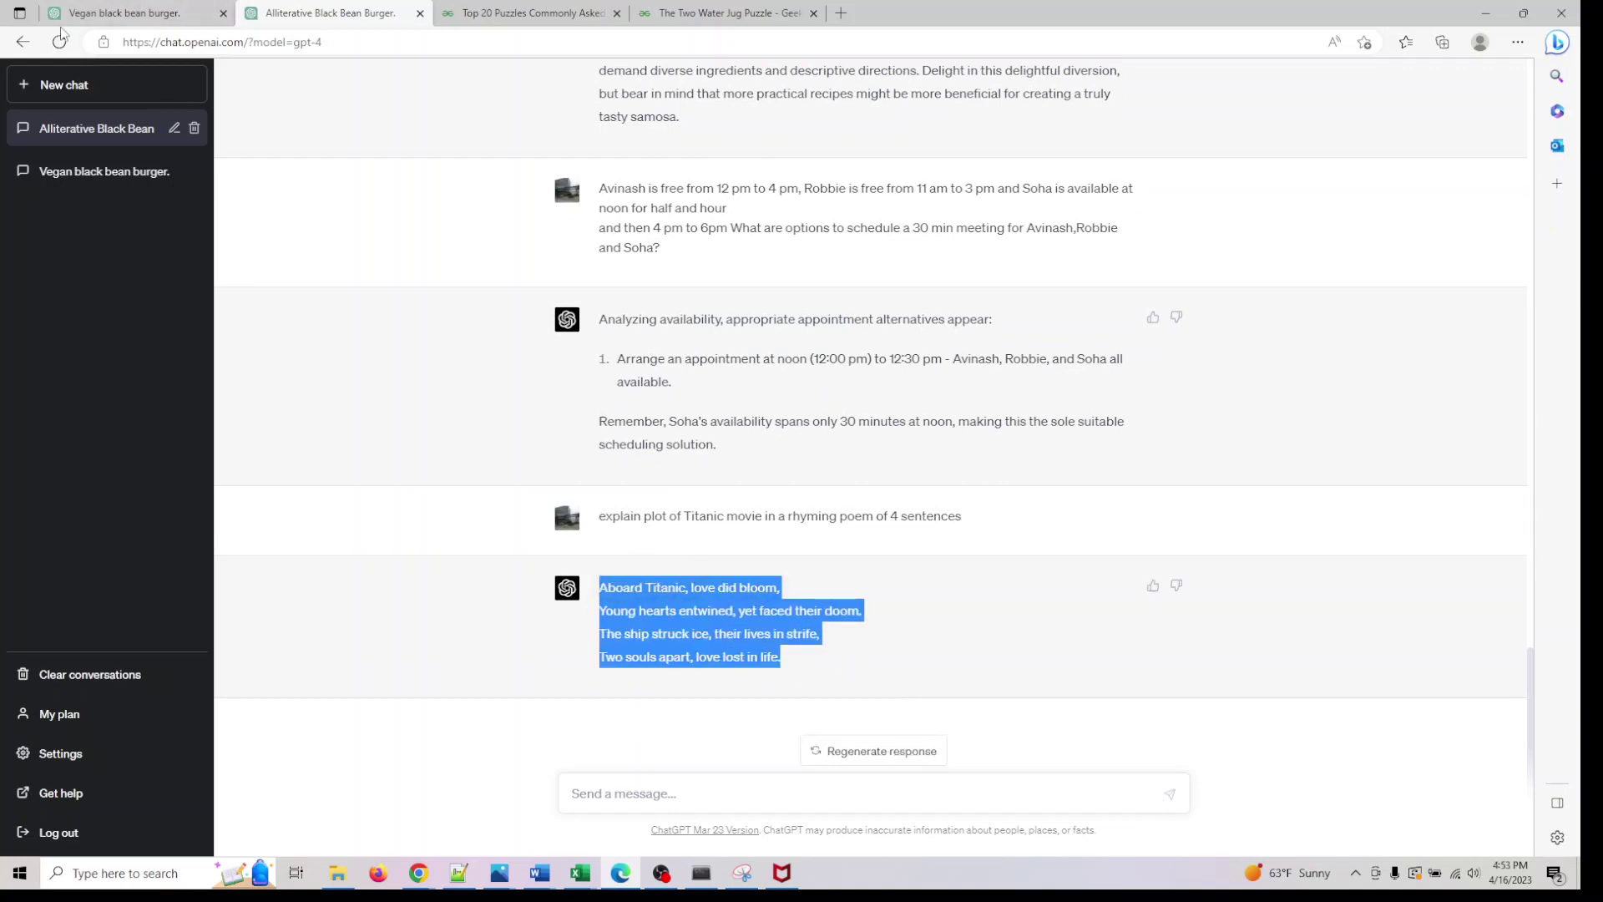
Back in the Vegan black bean burger chat, highlight the longer Titanic poem and ready a reply.
left_click(83, 13)
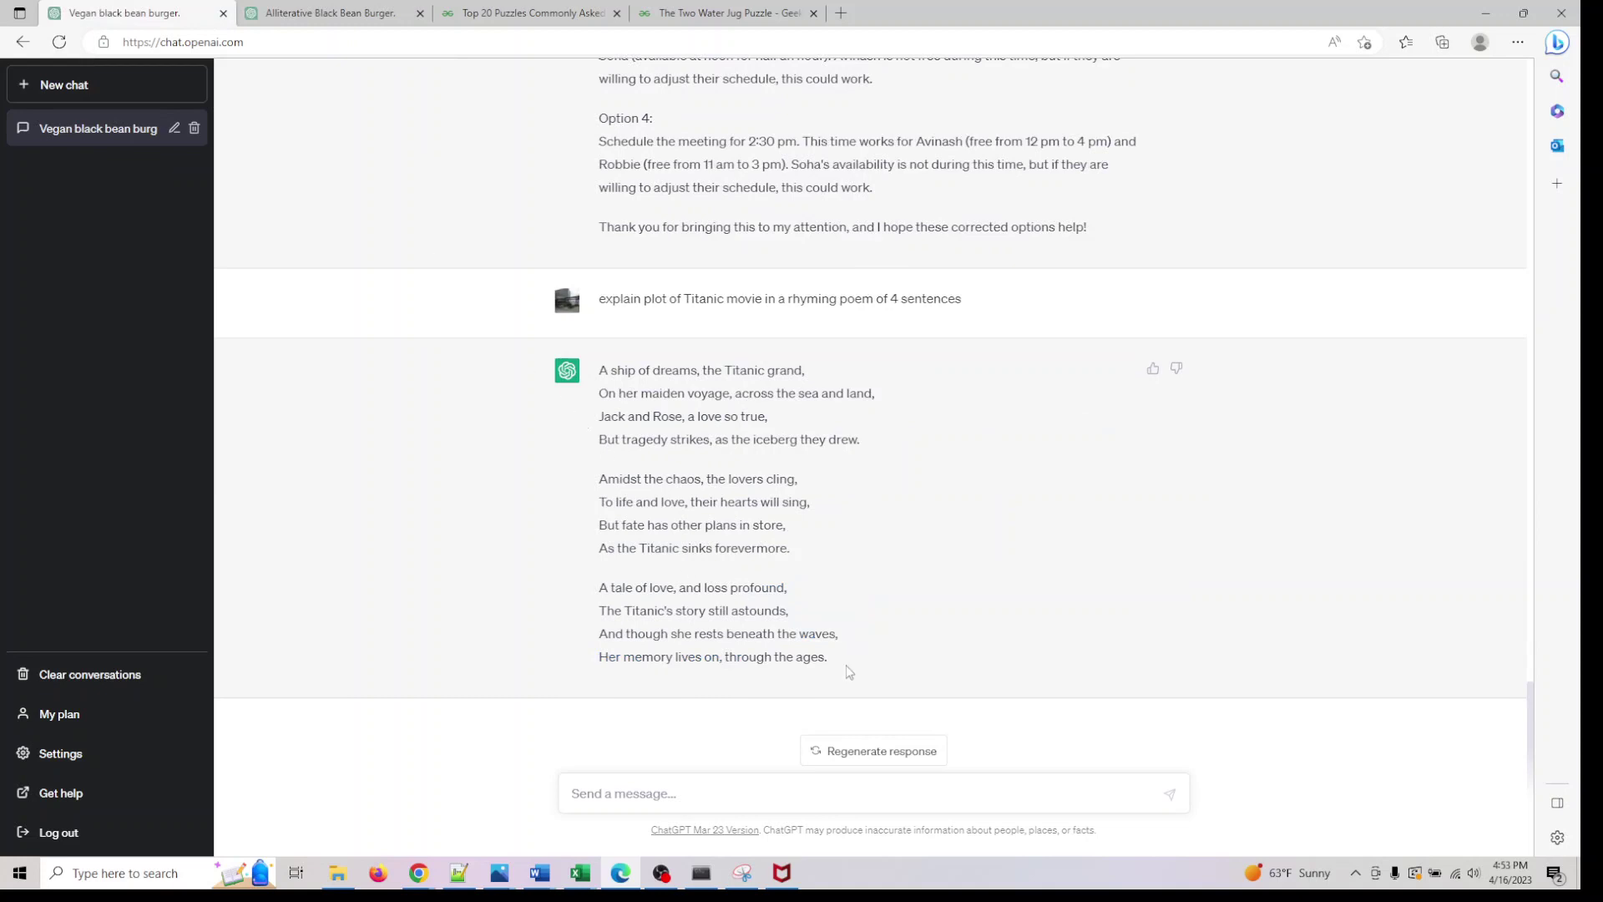
left_click_drag(849, 672, 587, 350)
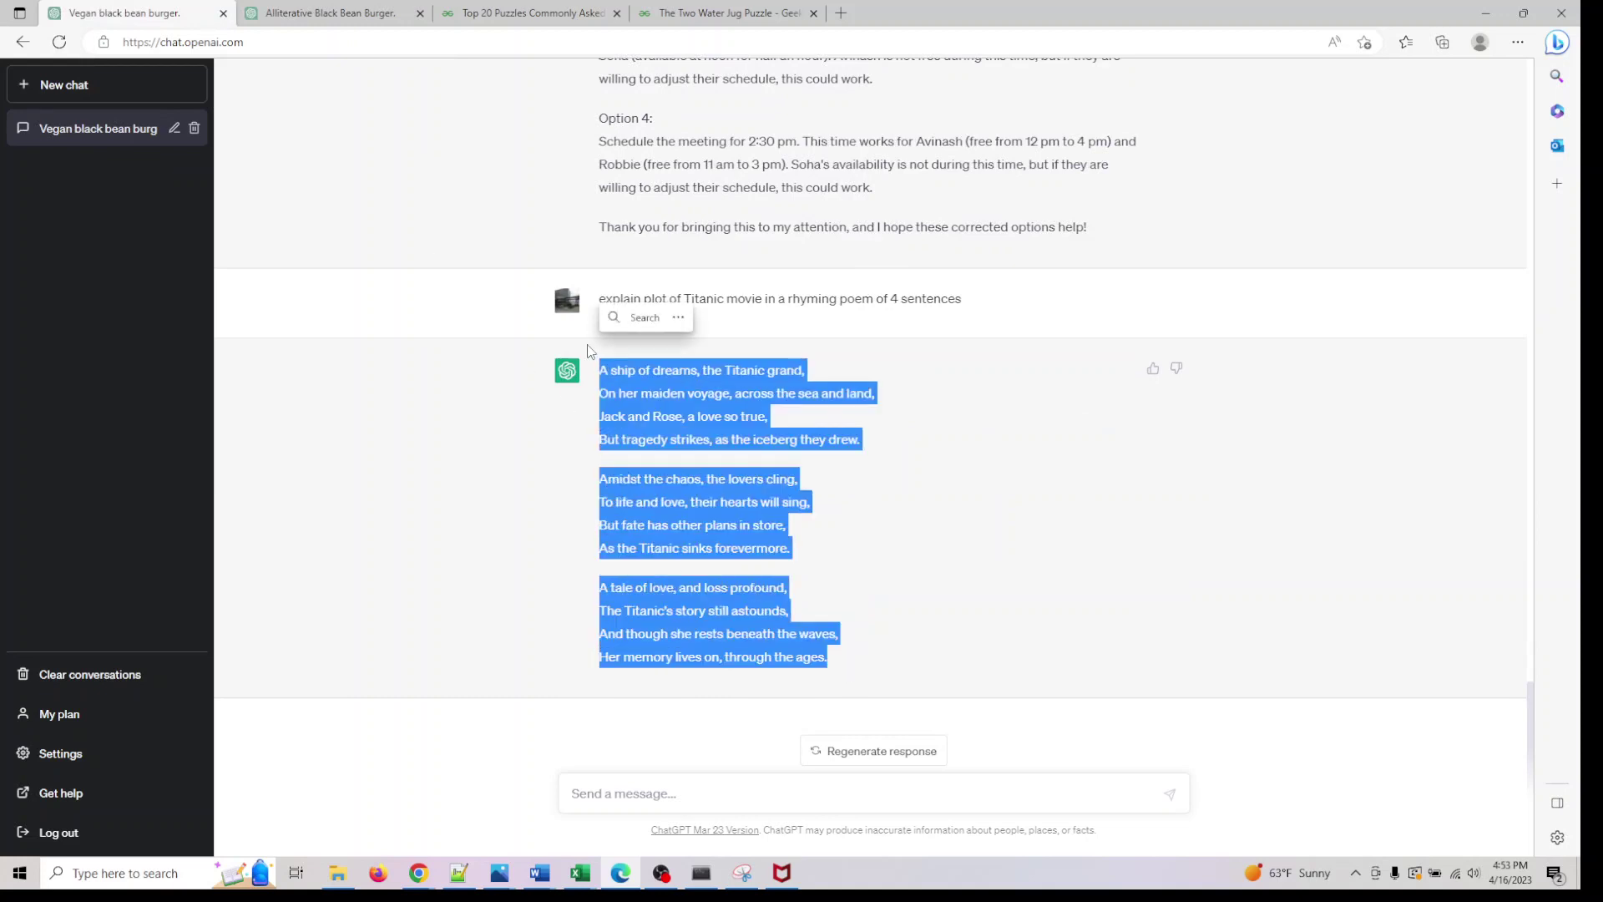
left_click(720, 798)
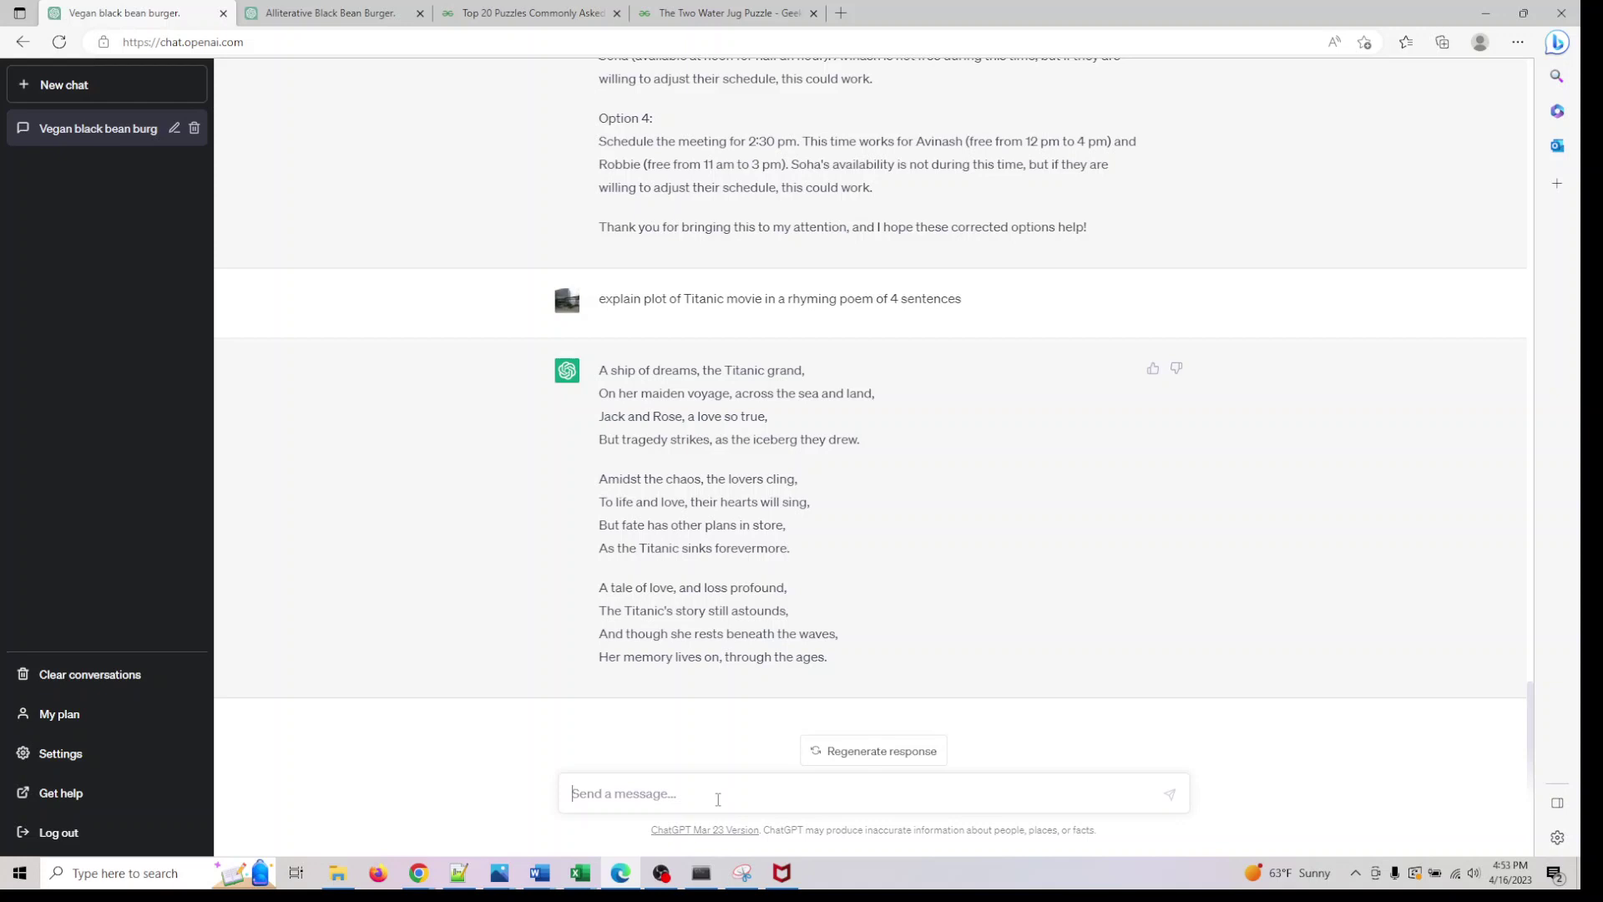
Ask 'is that 4 sentences ?' to get GPT-3.5's revised four-line Titanic poem.
type("is that 4 sentences ?")
key("Return")
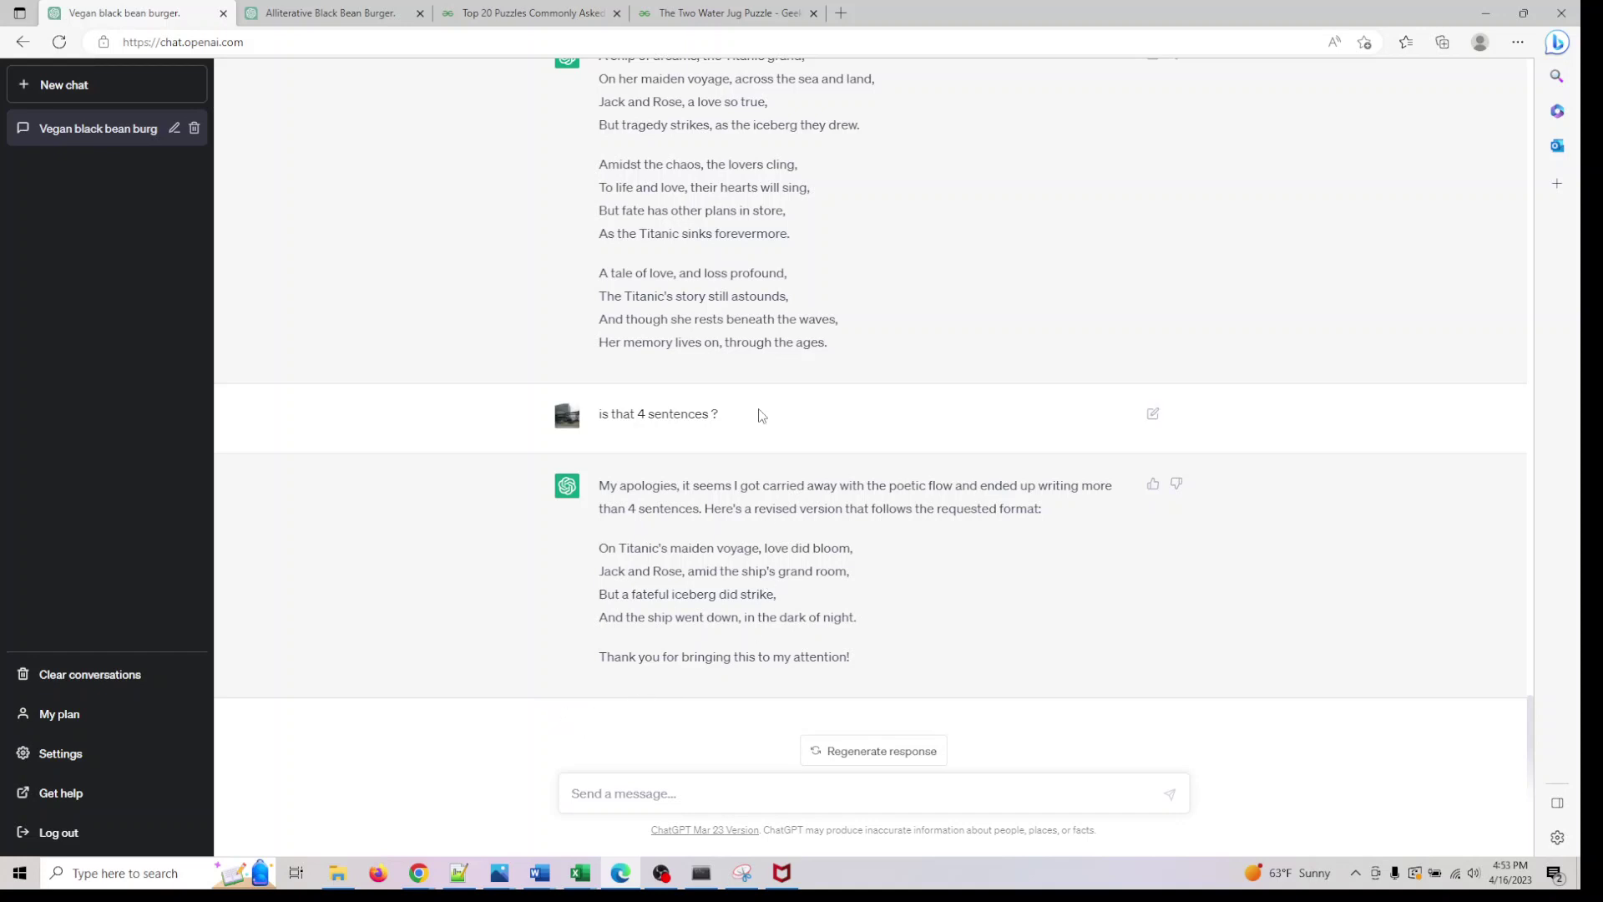
left_click(350, 16)
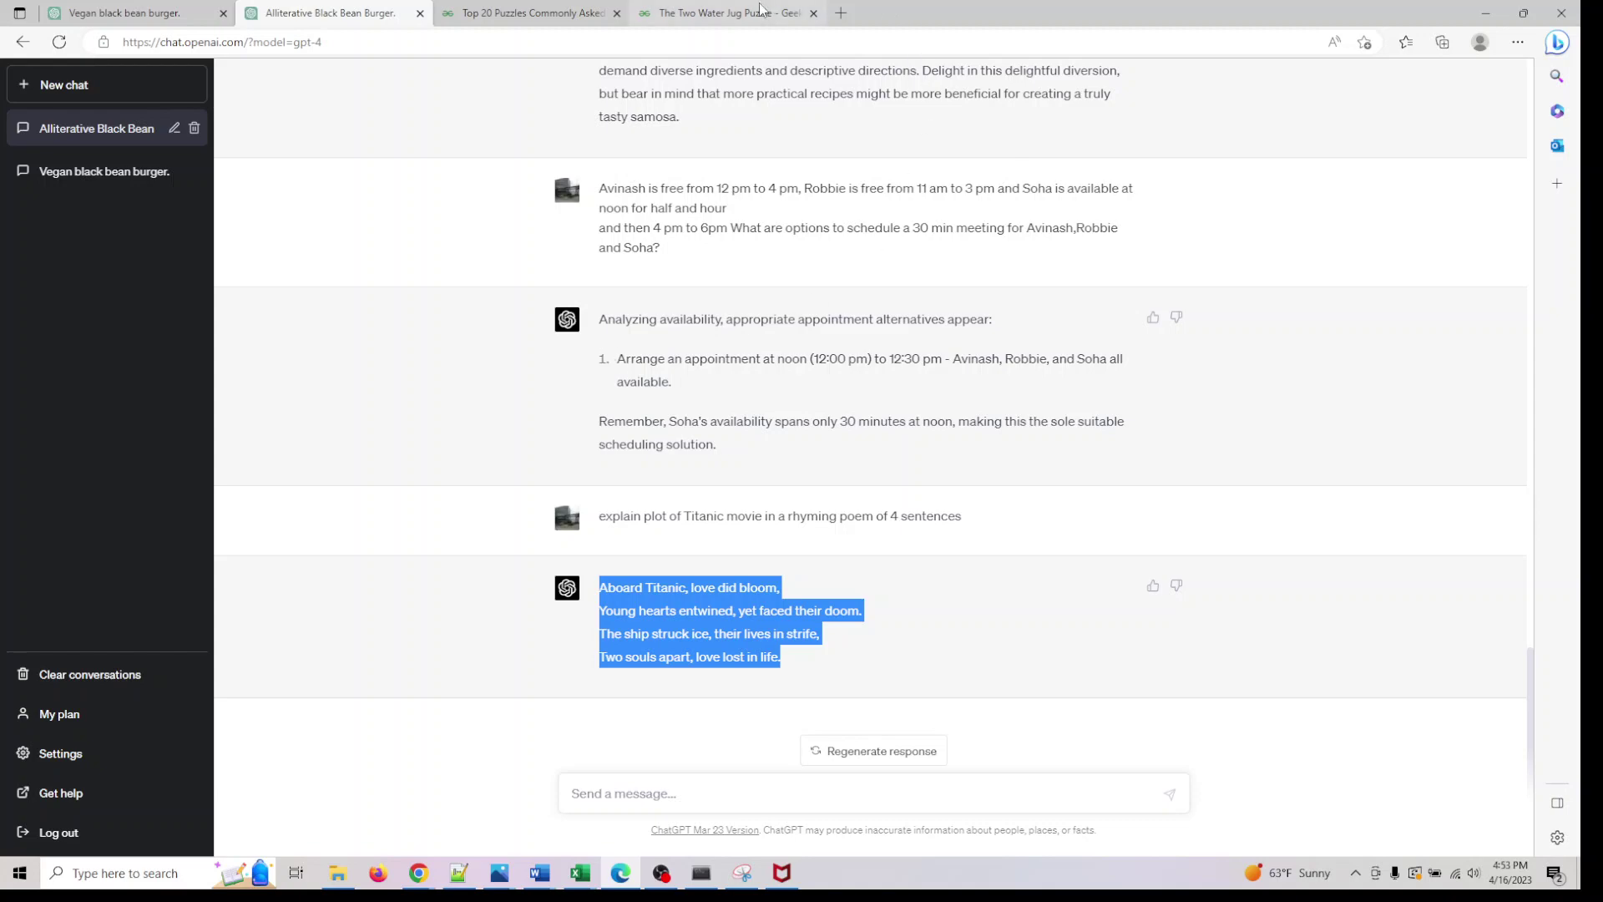
Read the Two Water Jug Puzzle article, then select item 12's full statement in the puzzle list.
left_click(592, 15)
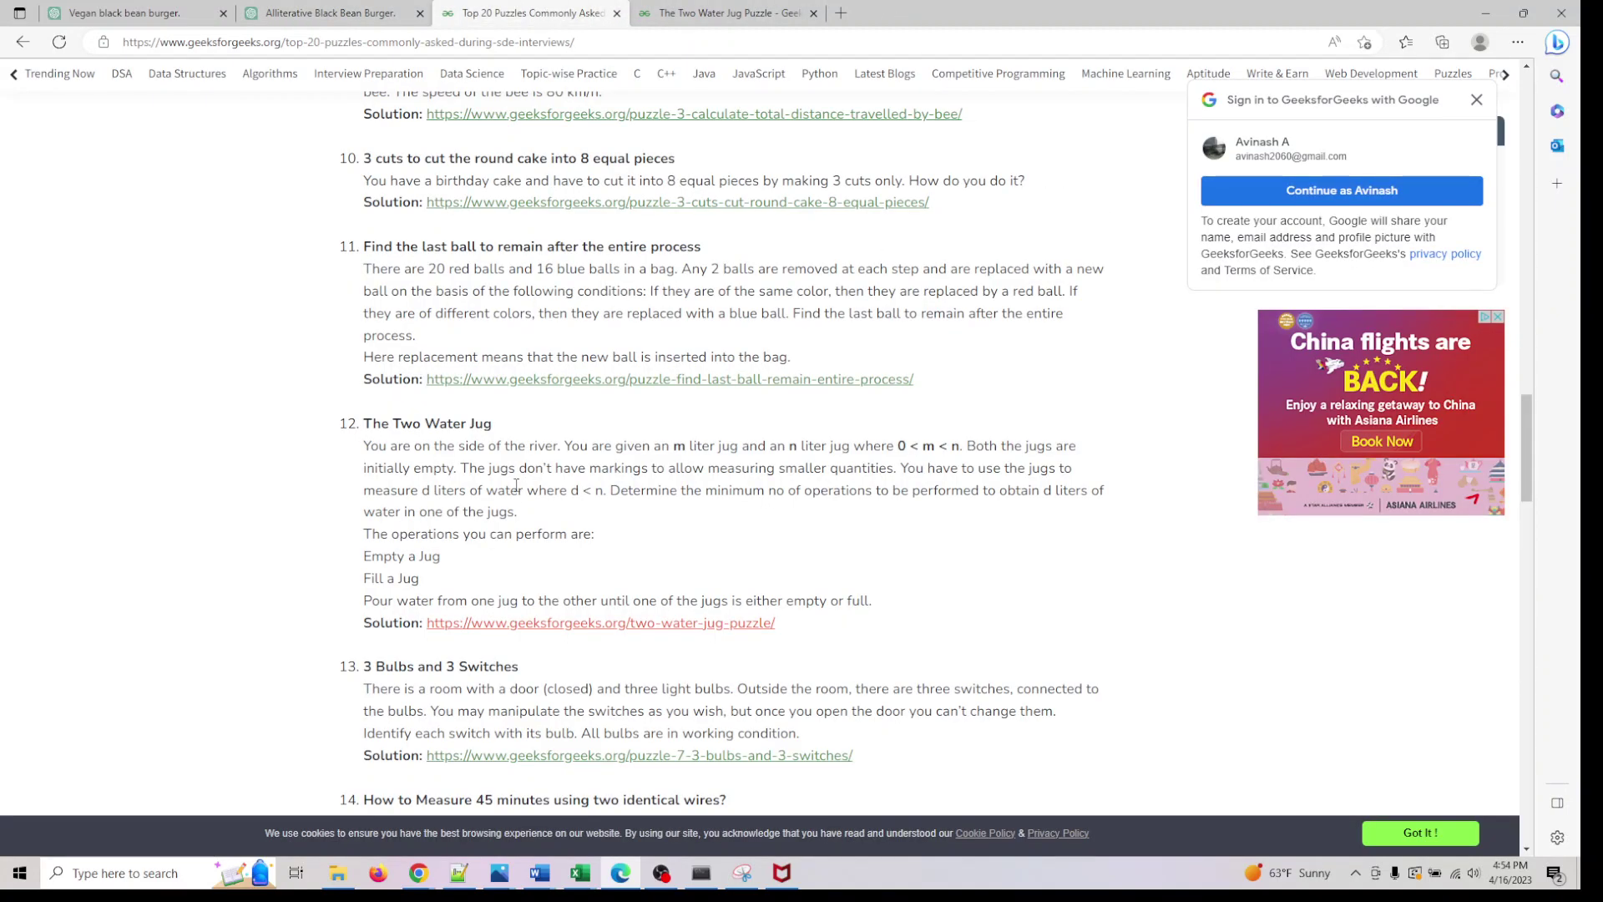
left_click(710, 16)
left_click(948, 149)
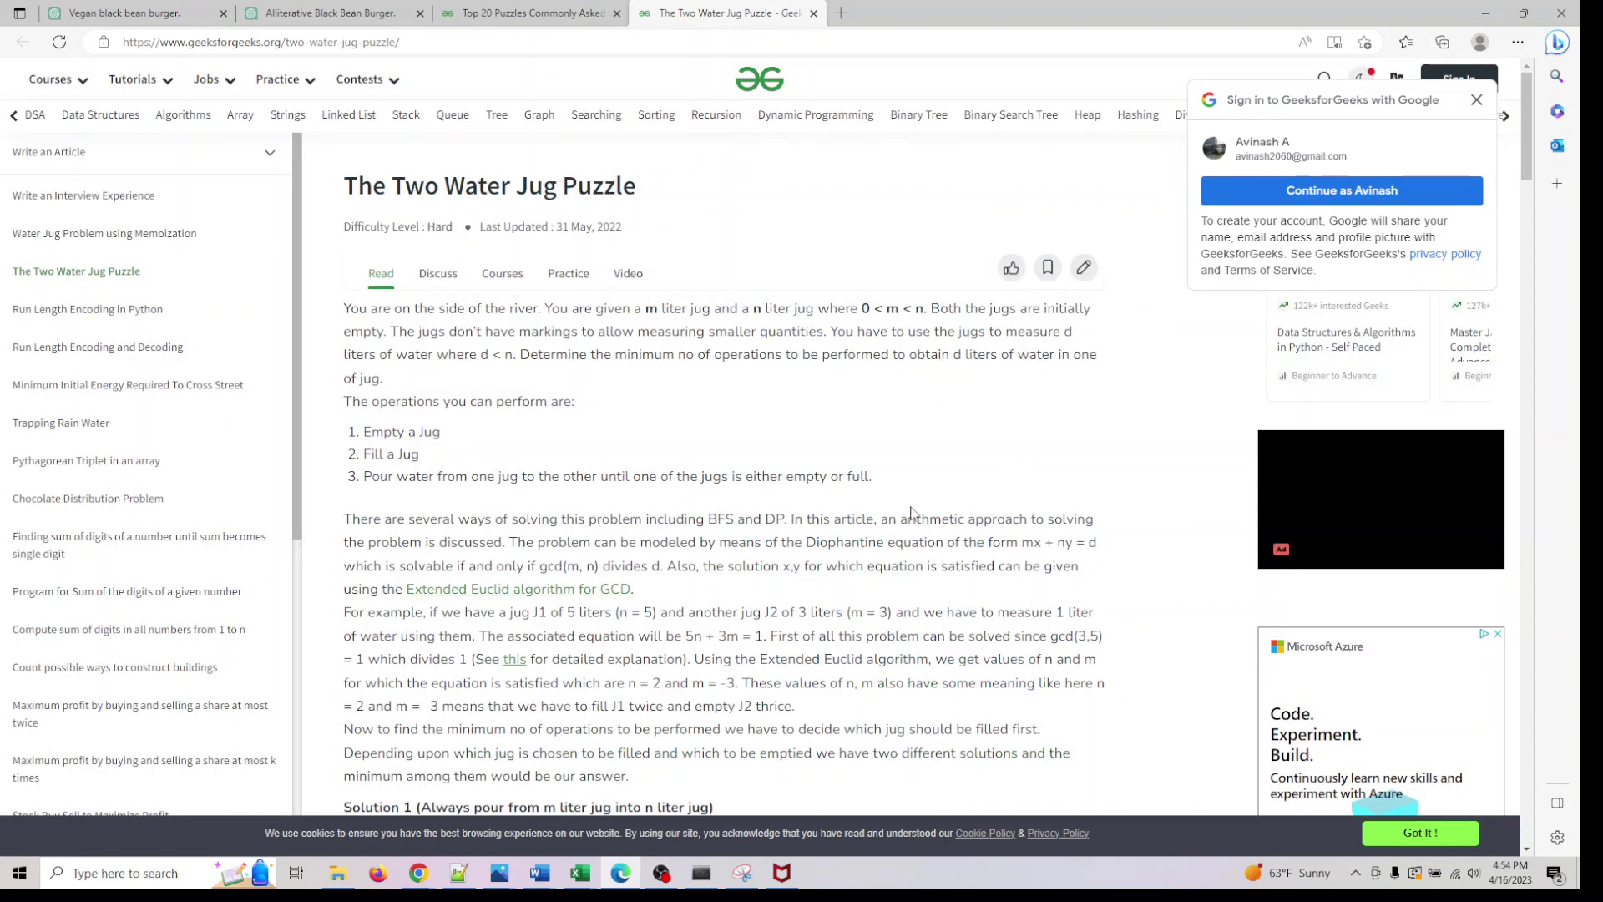
left_click_drag(905, 491, 349, 311)
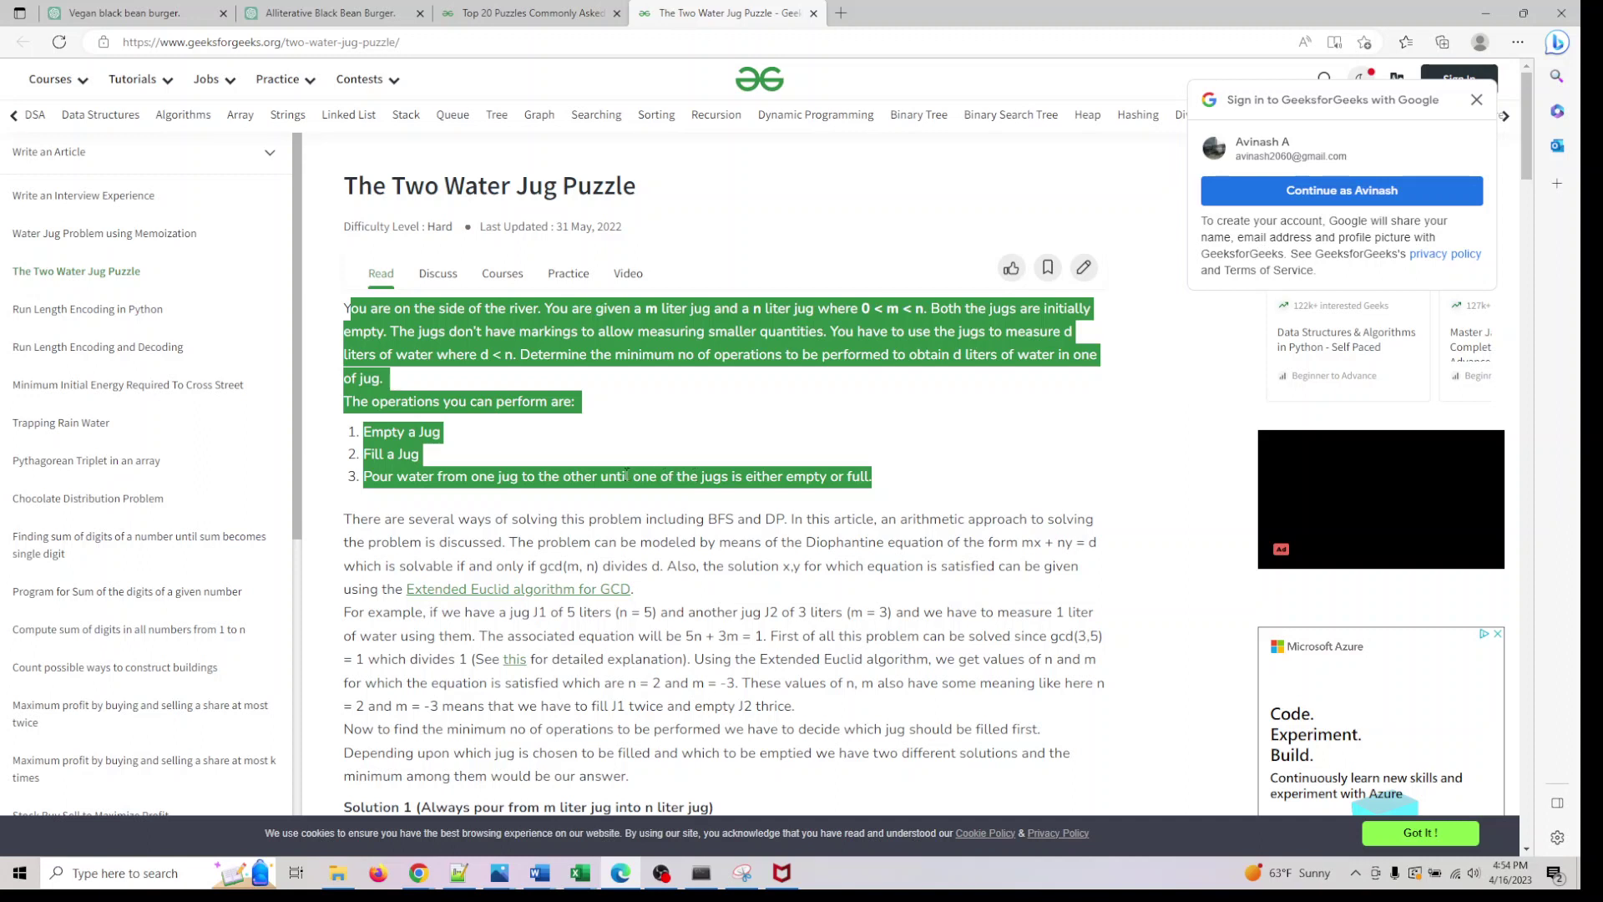
left_click_drag(343, 308, 902, 477)
left_click(533, 13)
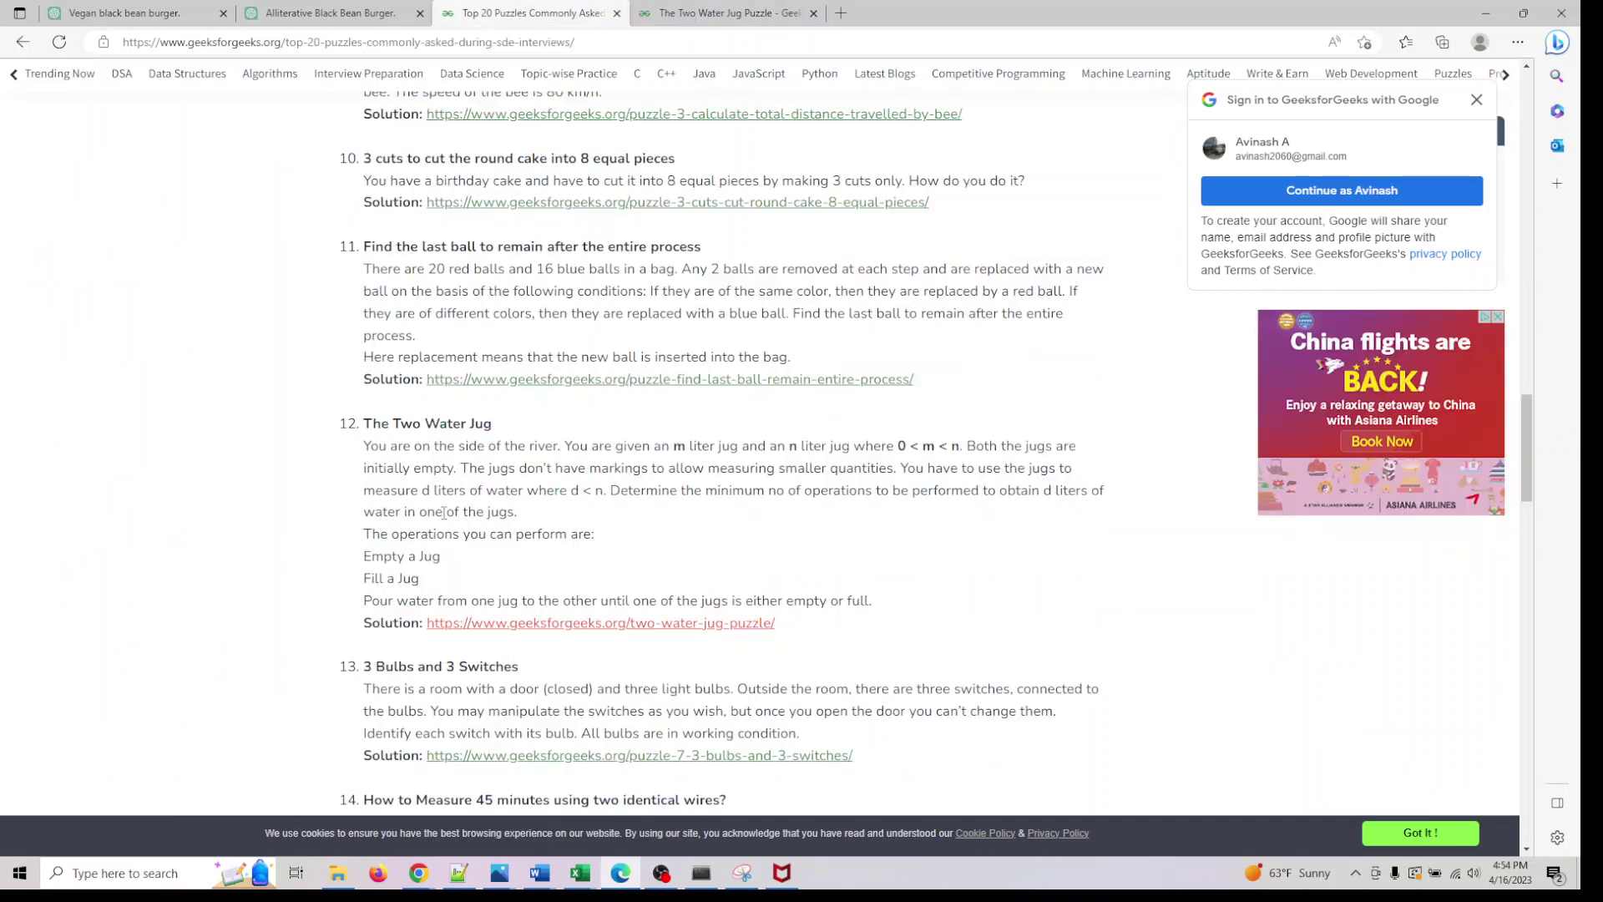
left_click_drag(360, 423, 879, 603)
key("ctrl+c")
Paste and send the Two Water Jug puzzle in the Vegan black bean burger chat.
left_click(153, 11)
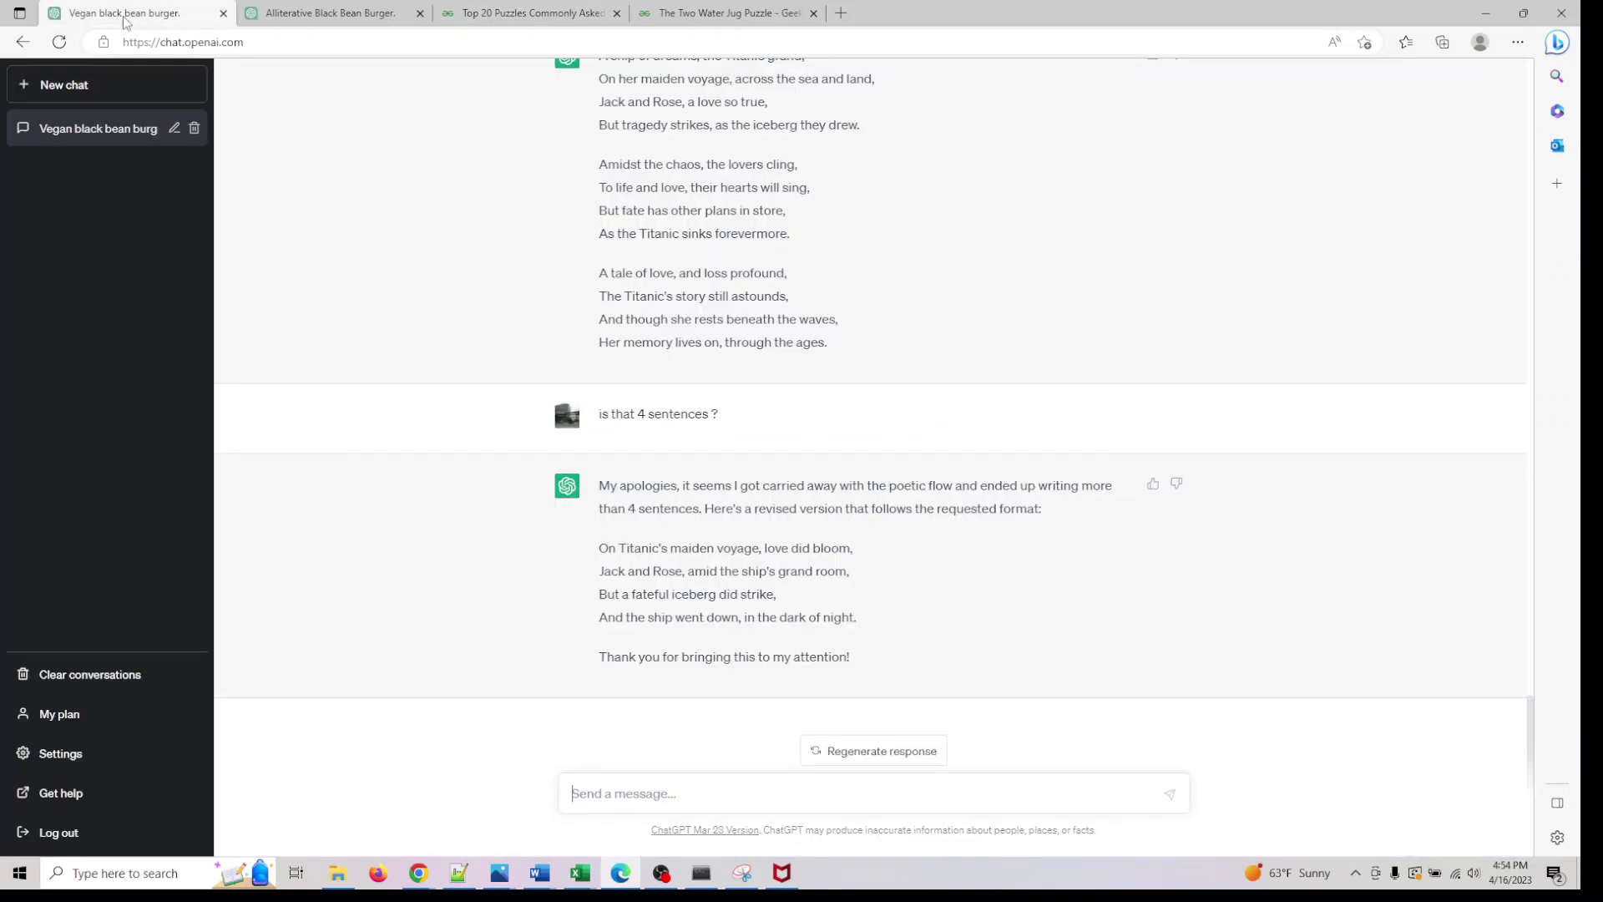
key("ctrl+v")
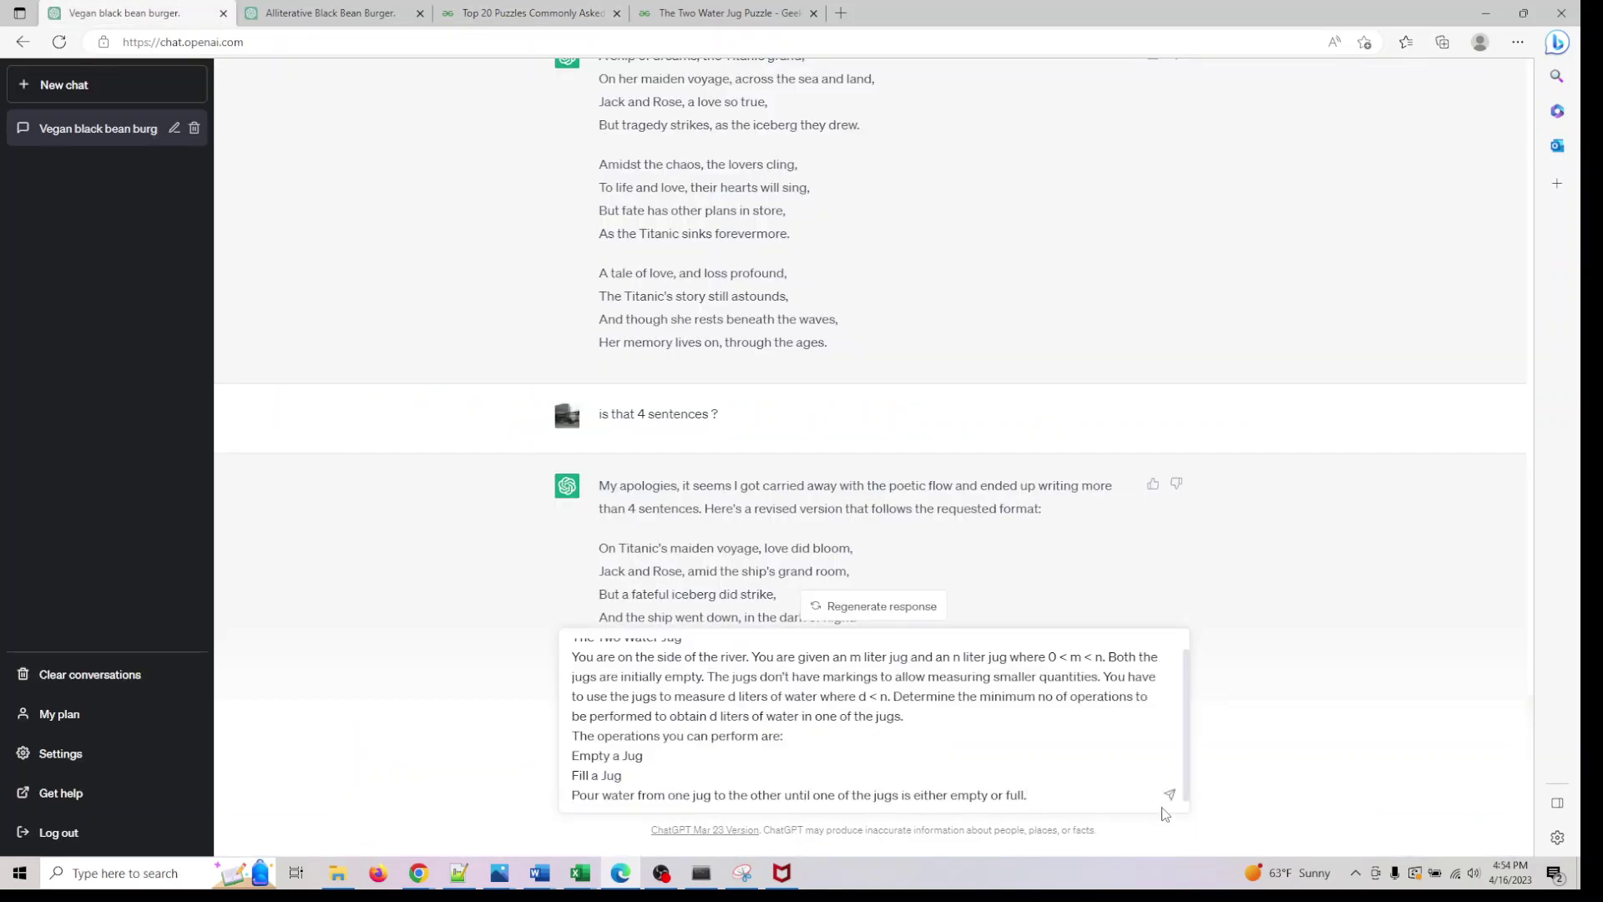
left_click(1169, 794)
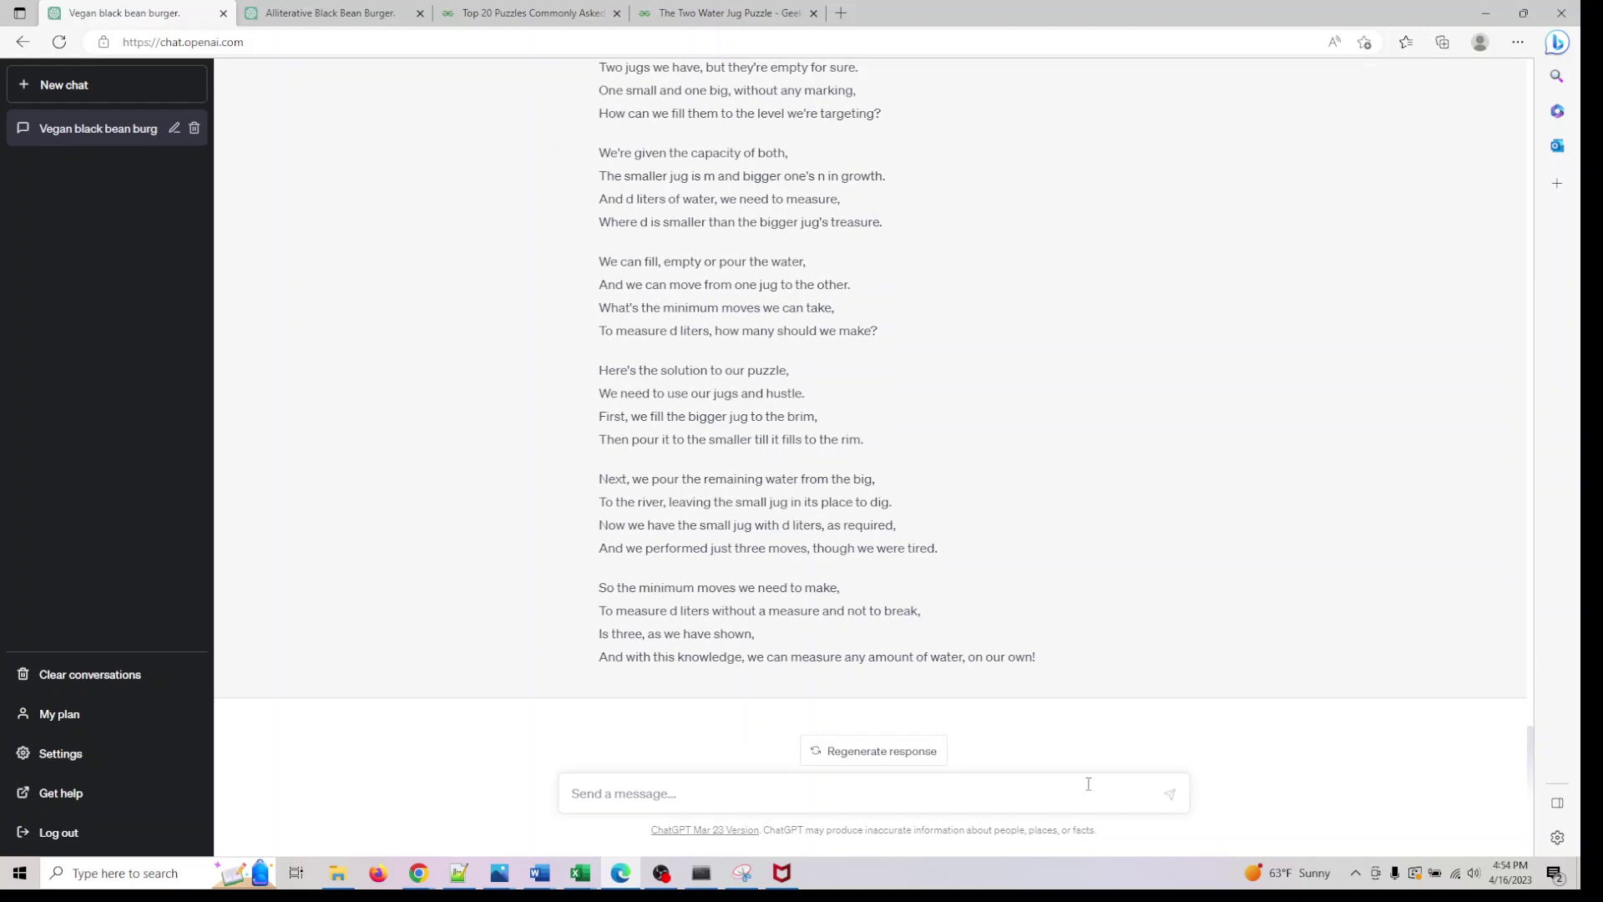
Send the same puzzle in the Alliterative chat, then return to the Vegan chat's rhyming answer.
left_click(334, 13)
left_click(594, 781)
key("ctrl+v")
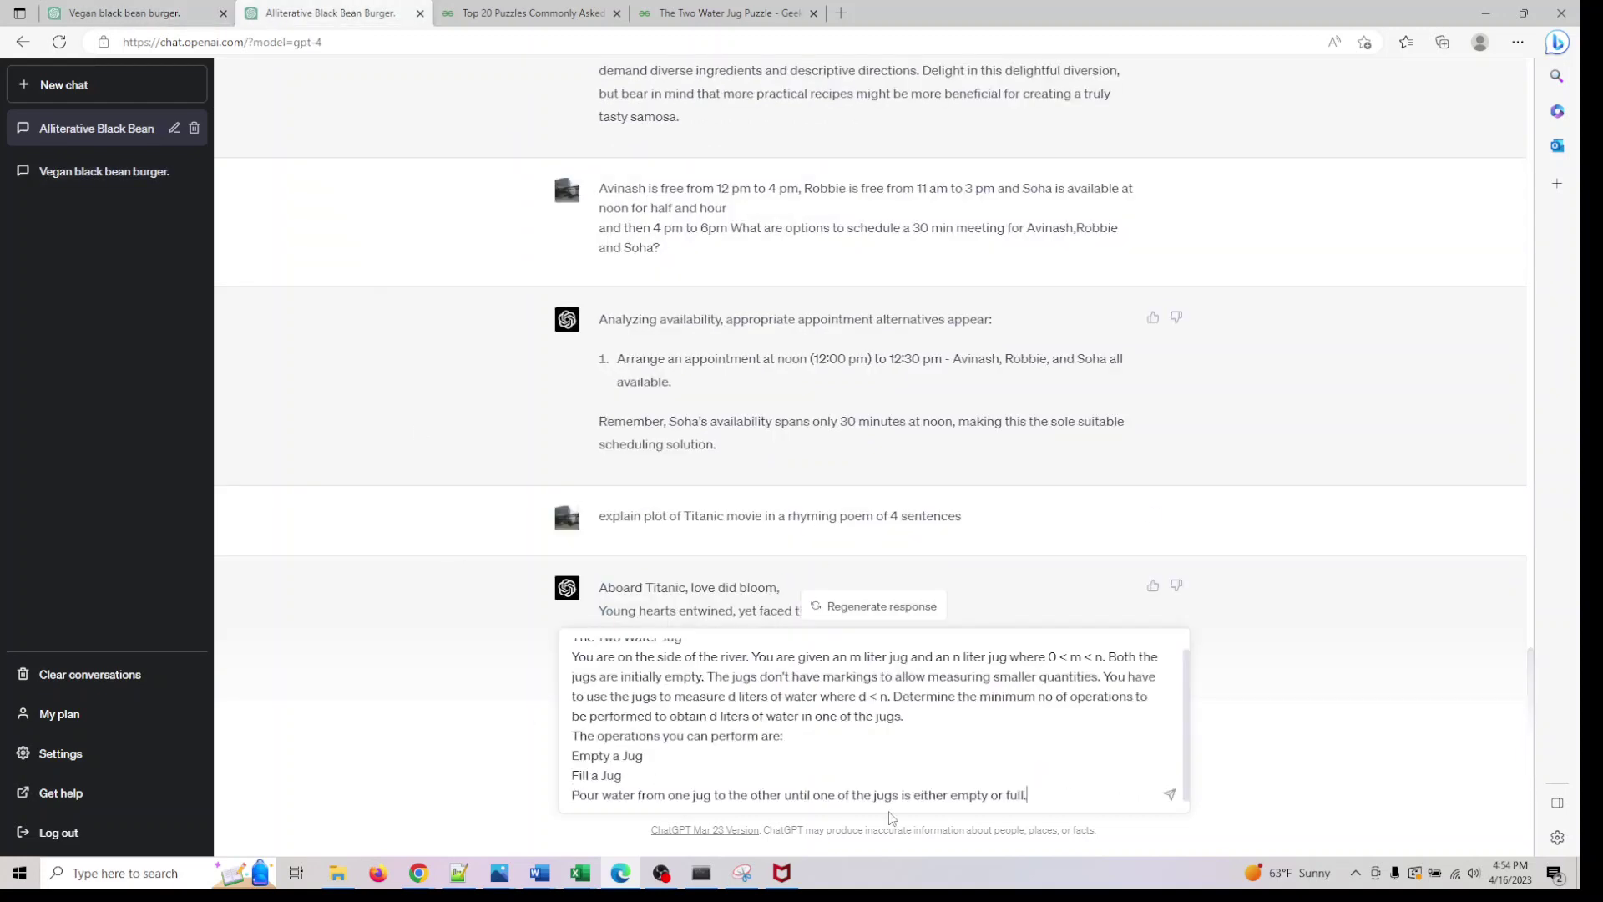
left_click(1169, 797)
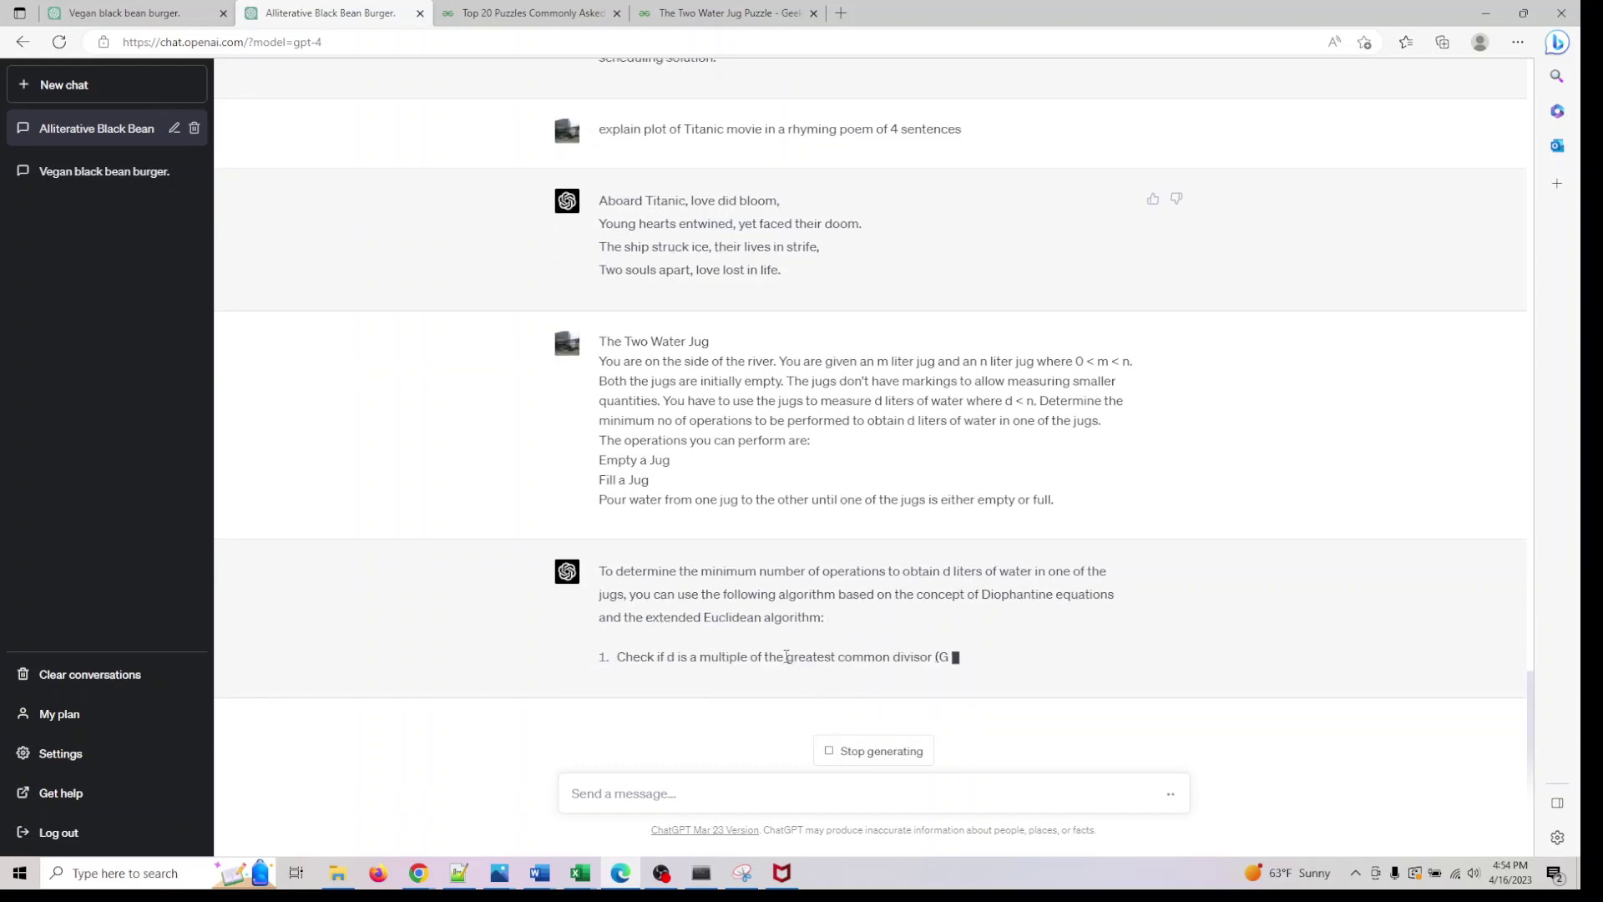
left_click(155, 15)
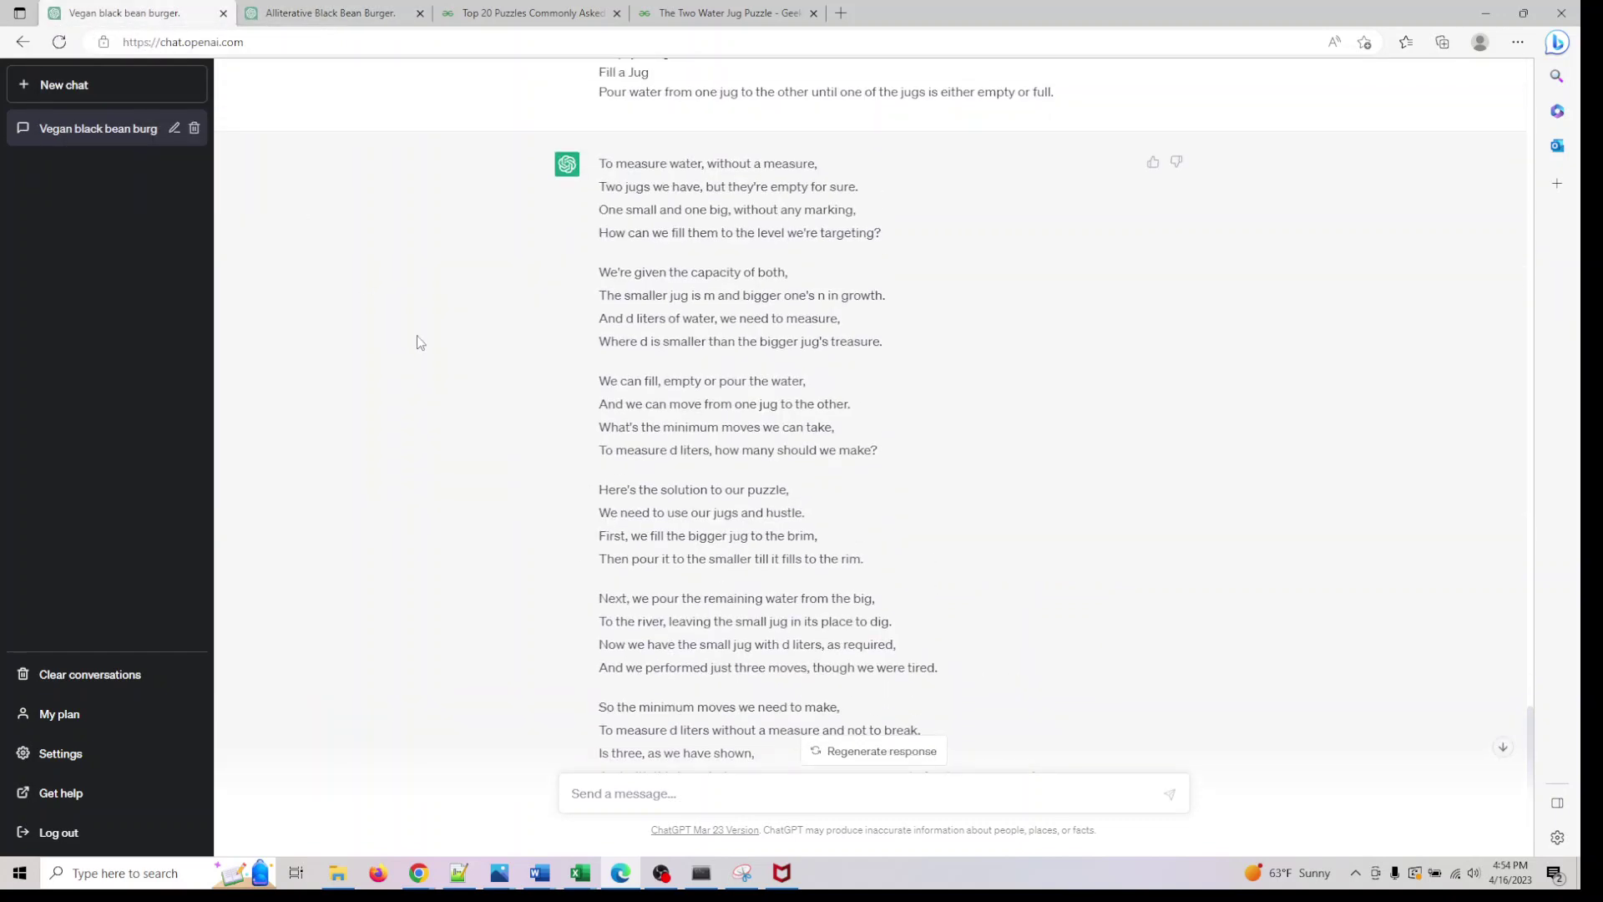
Compare GPT-3.5's rhyming jug answer with GPT-4's code giving 6 operations for m=3, n=5, d=4.
scroll(387, 321, "up", 3)
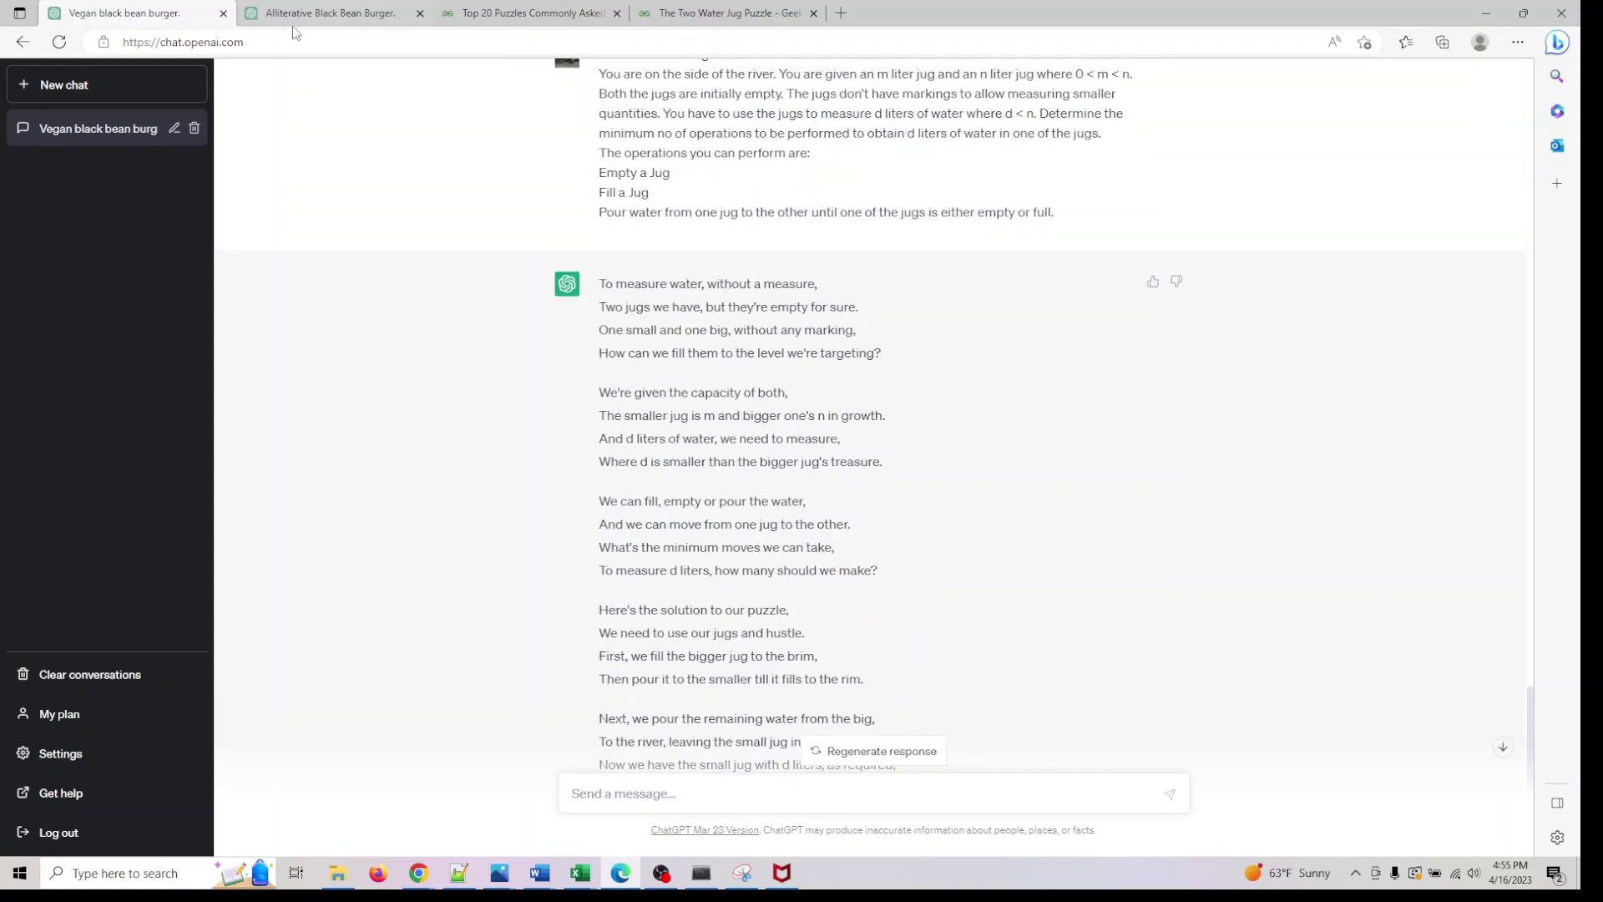
left_click(298, 14)
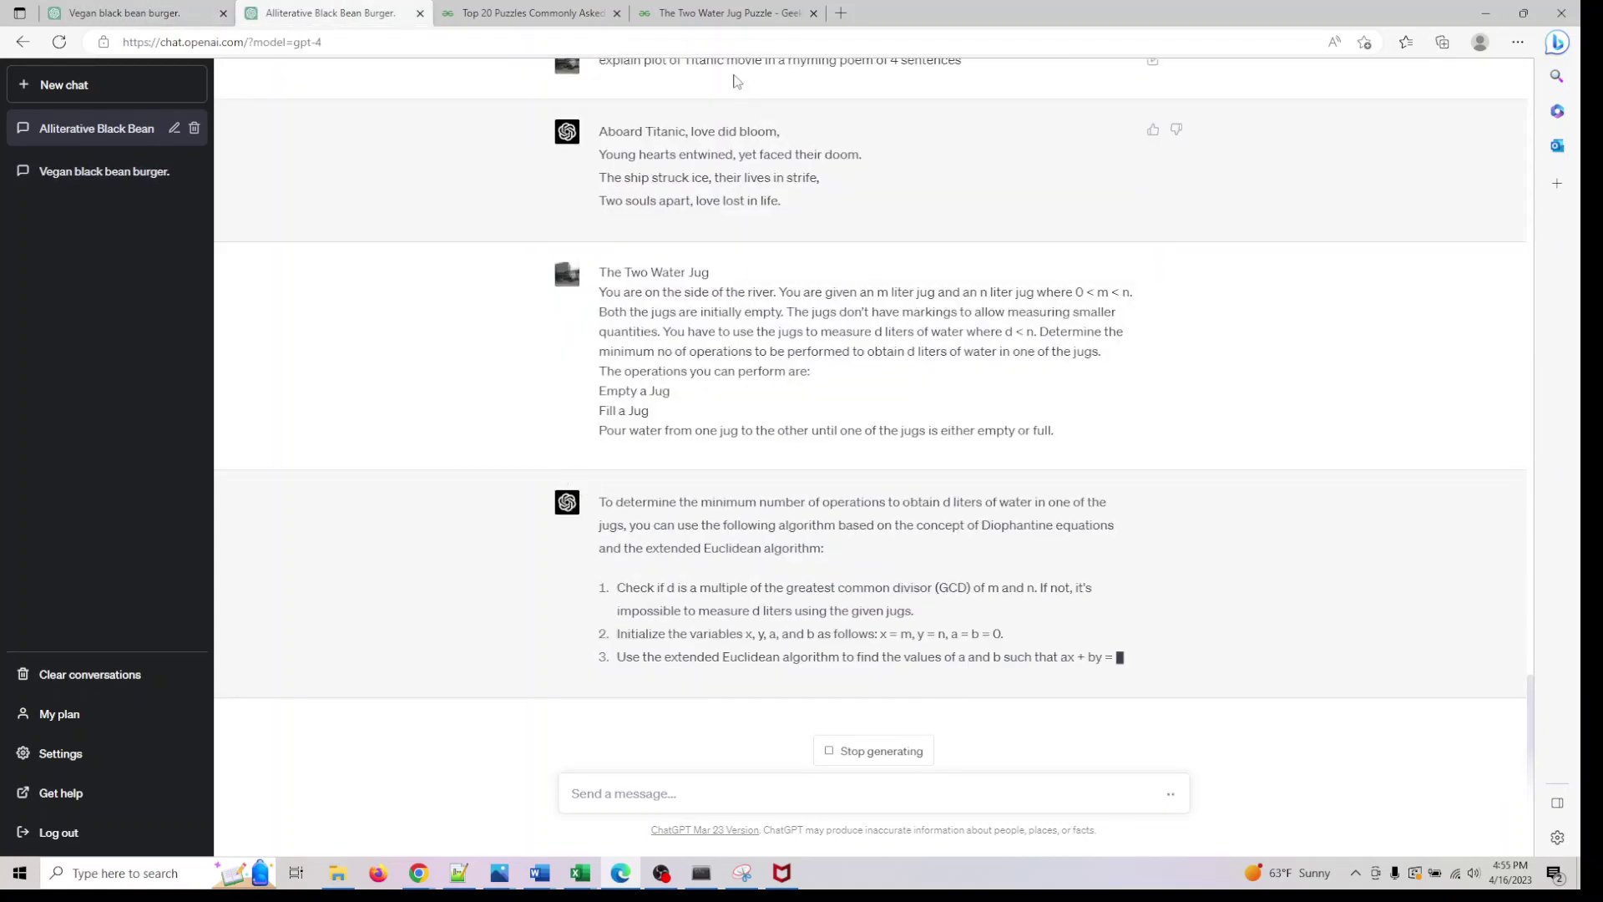
left_click(715, 19)
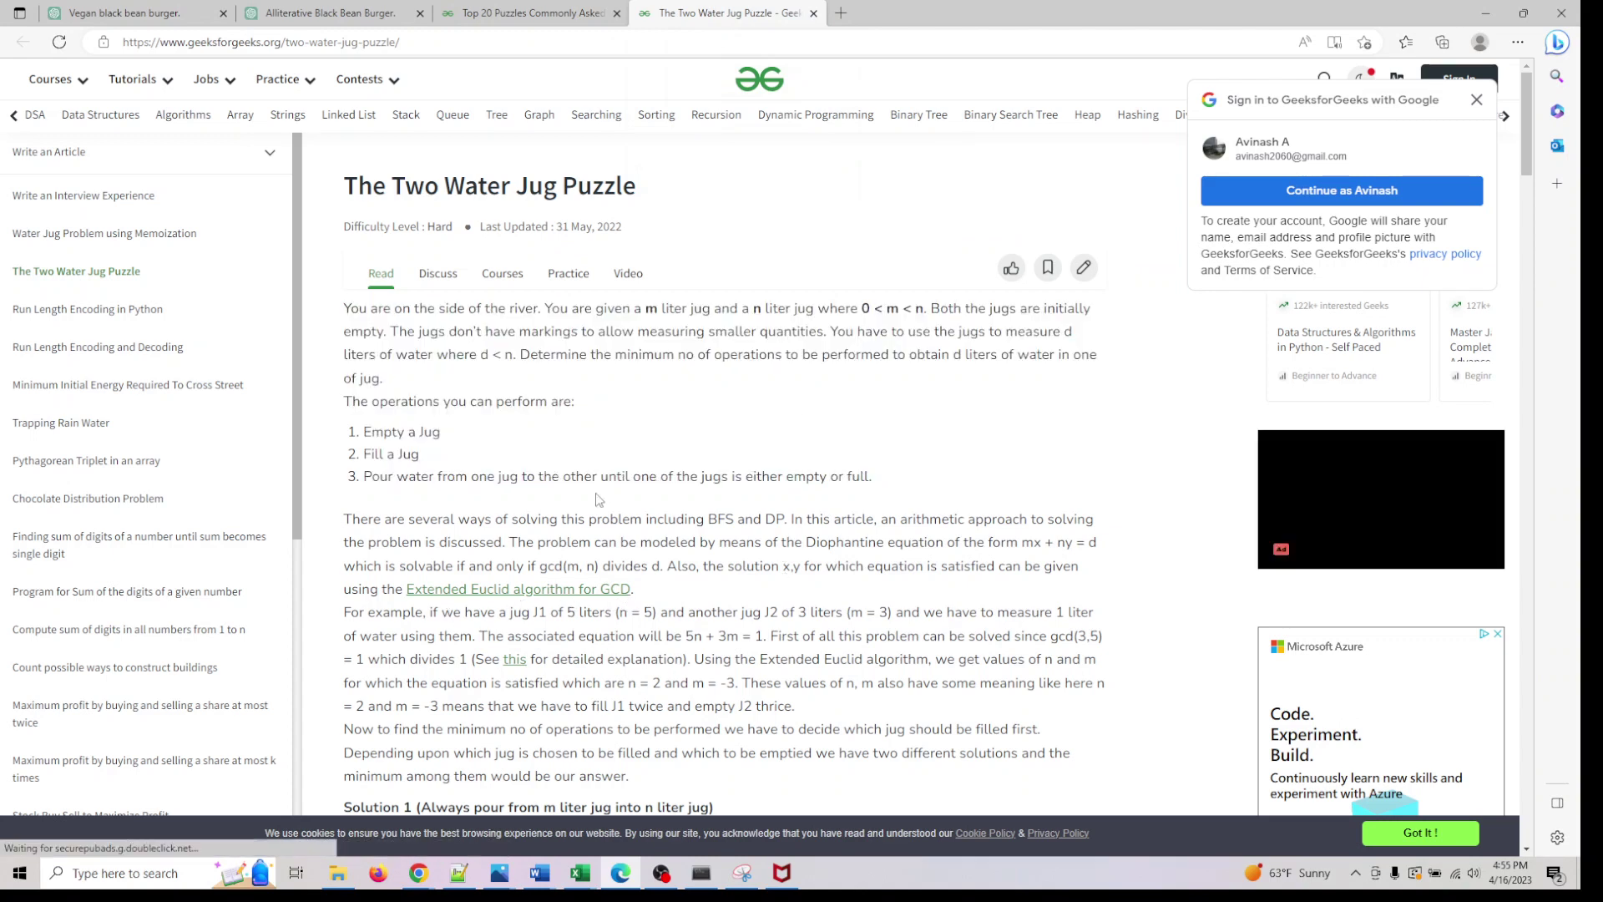
left_click(355, 14)
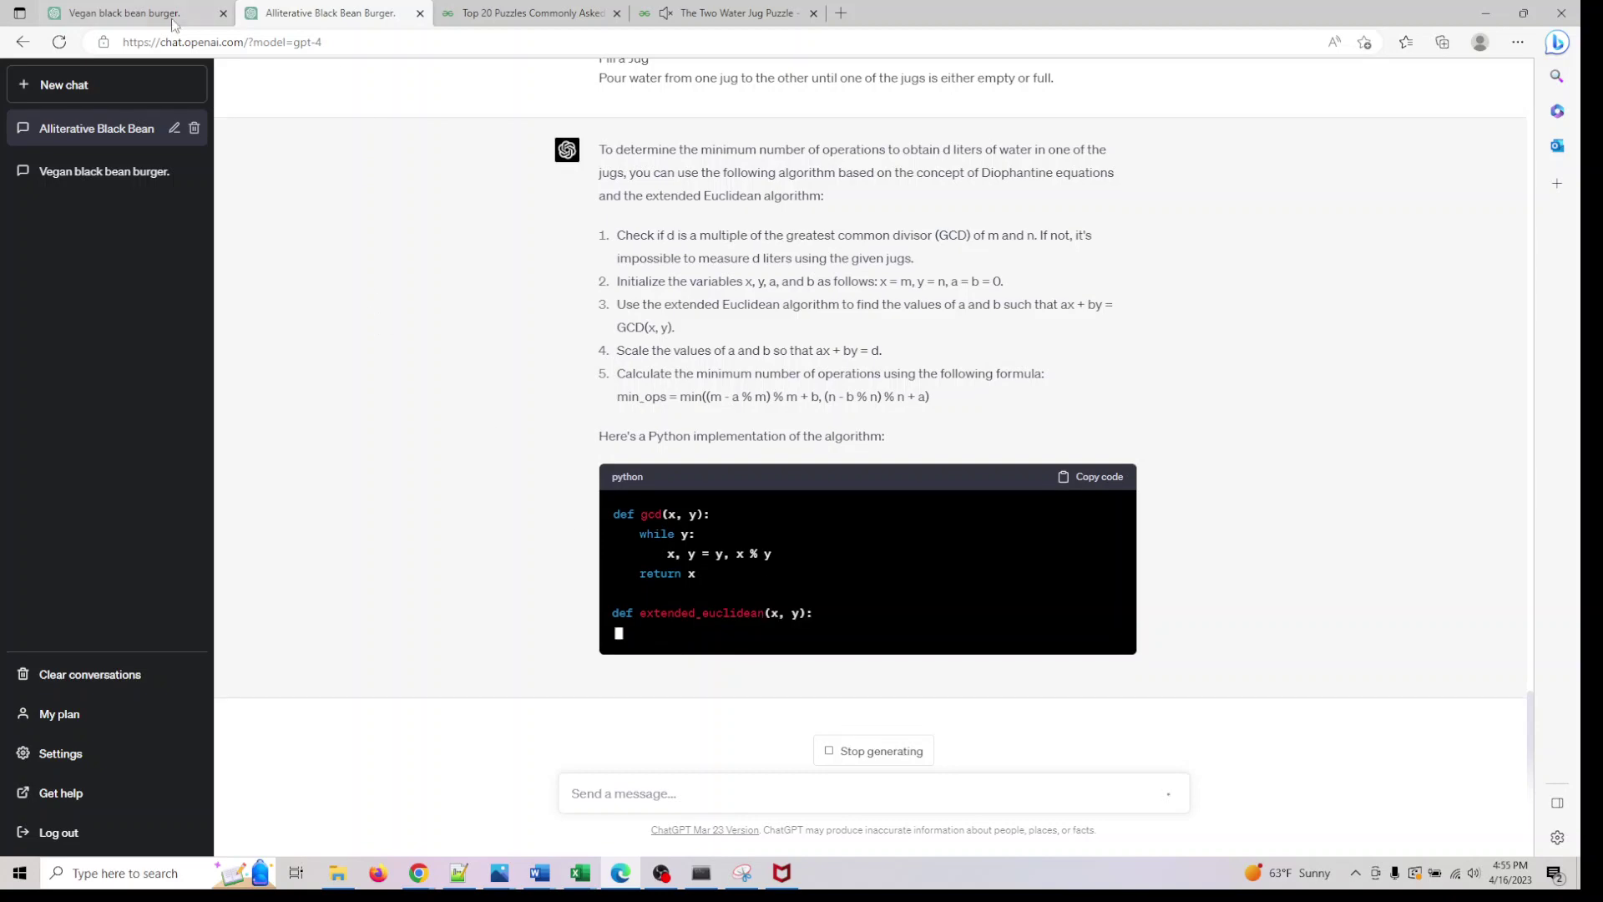
key("ctrl+shift+Tab")
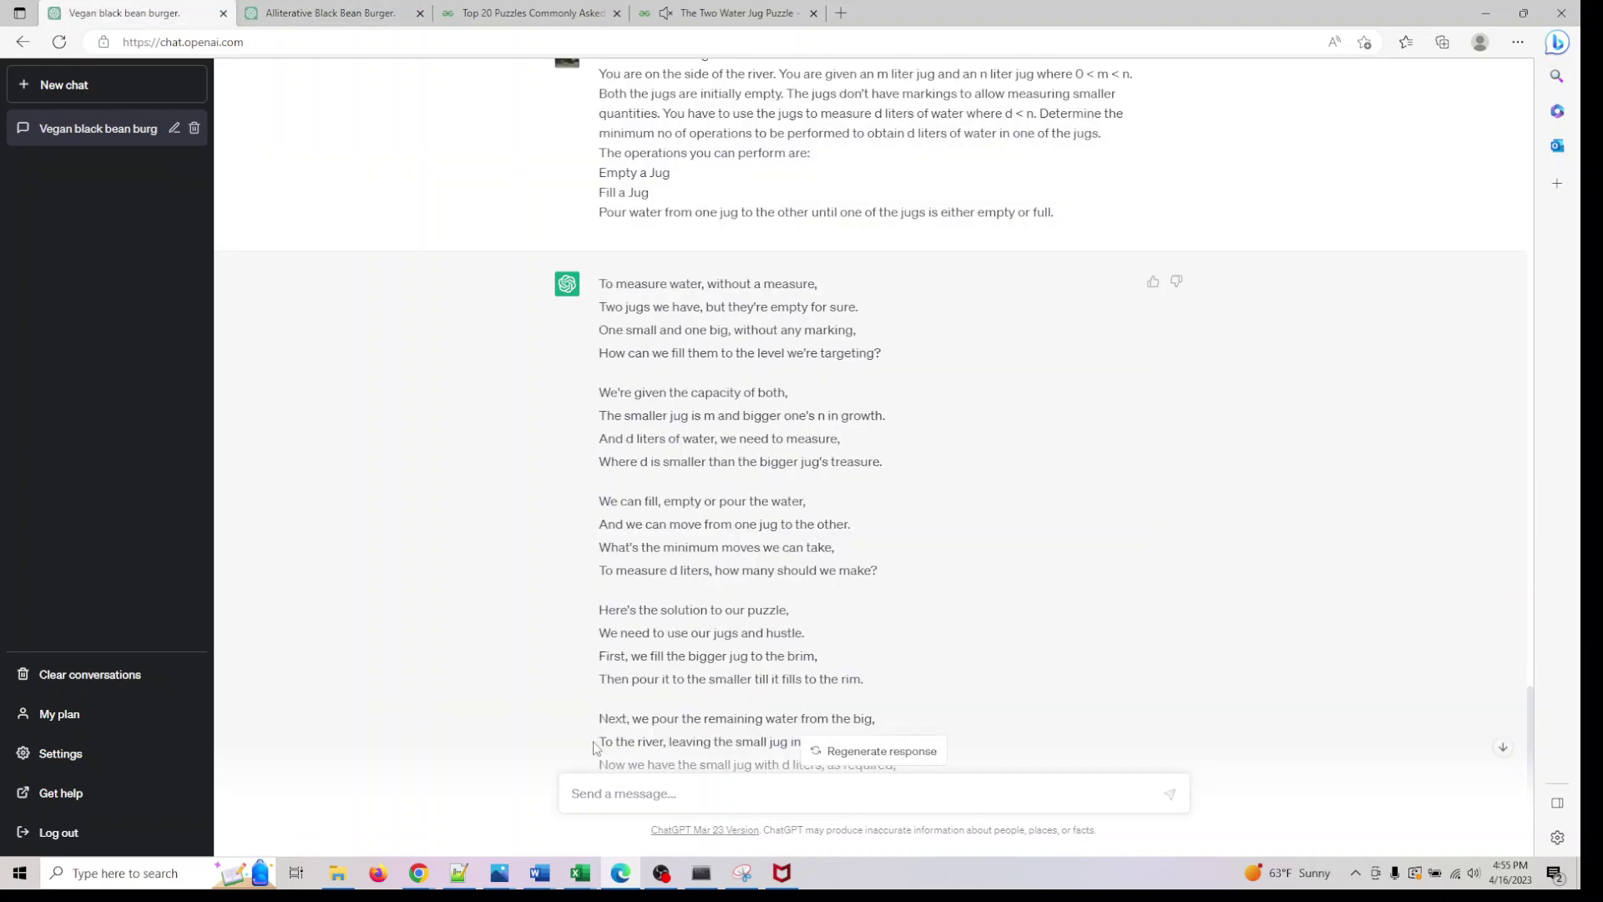
scroll(710, 734, "down", 3)
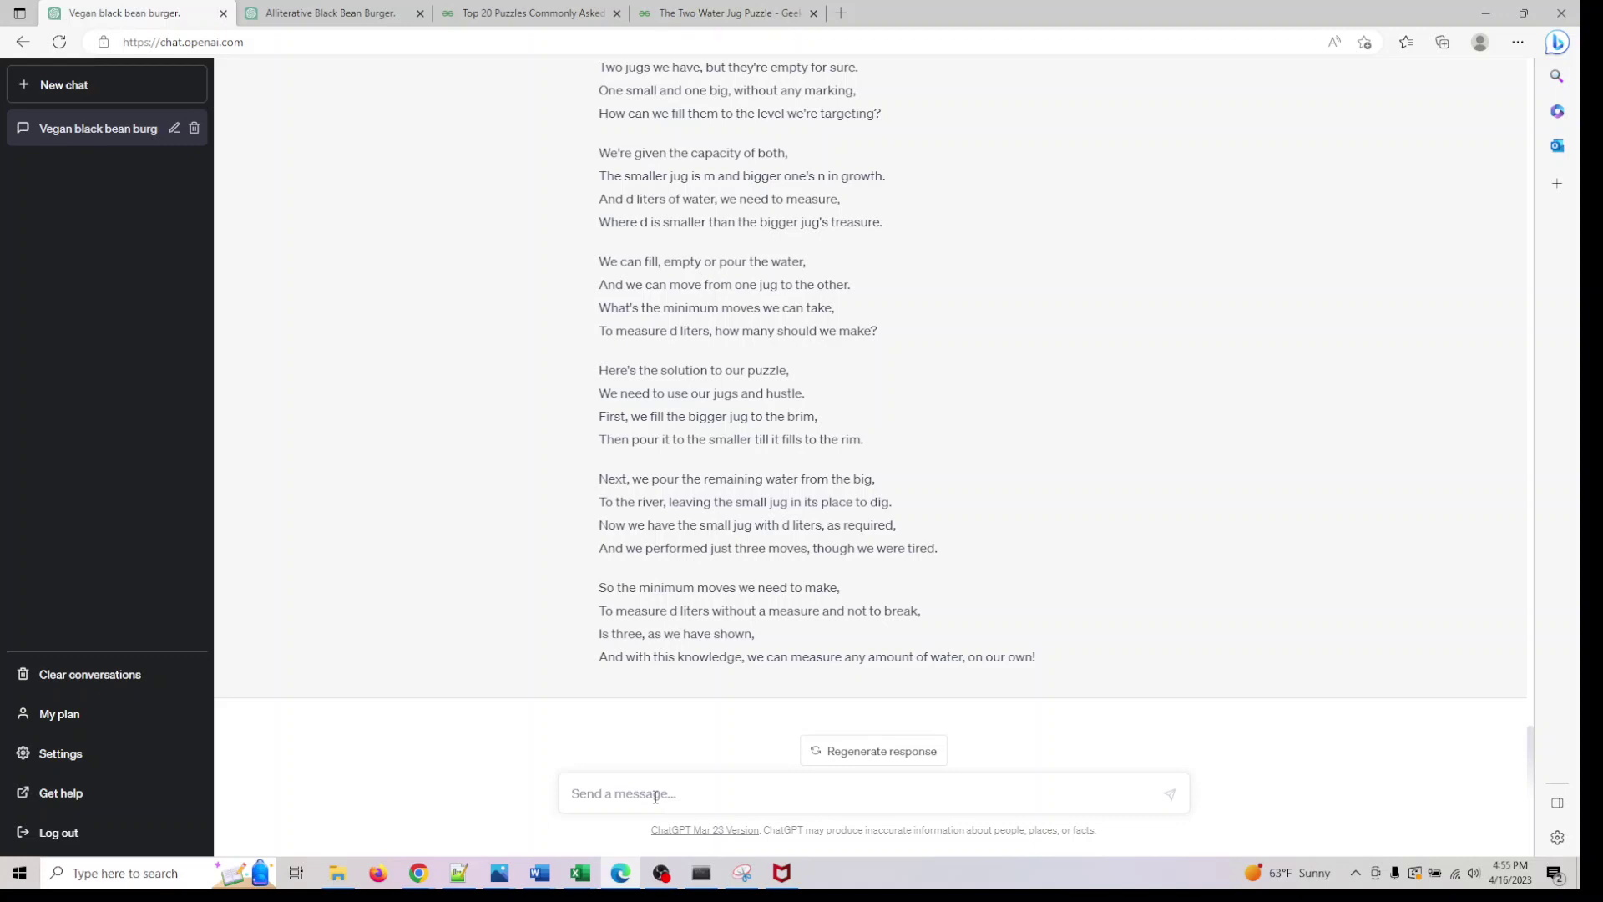
left_click(330, 13)
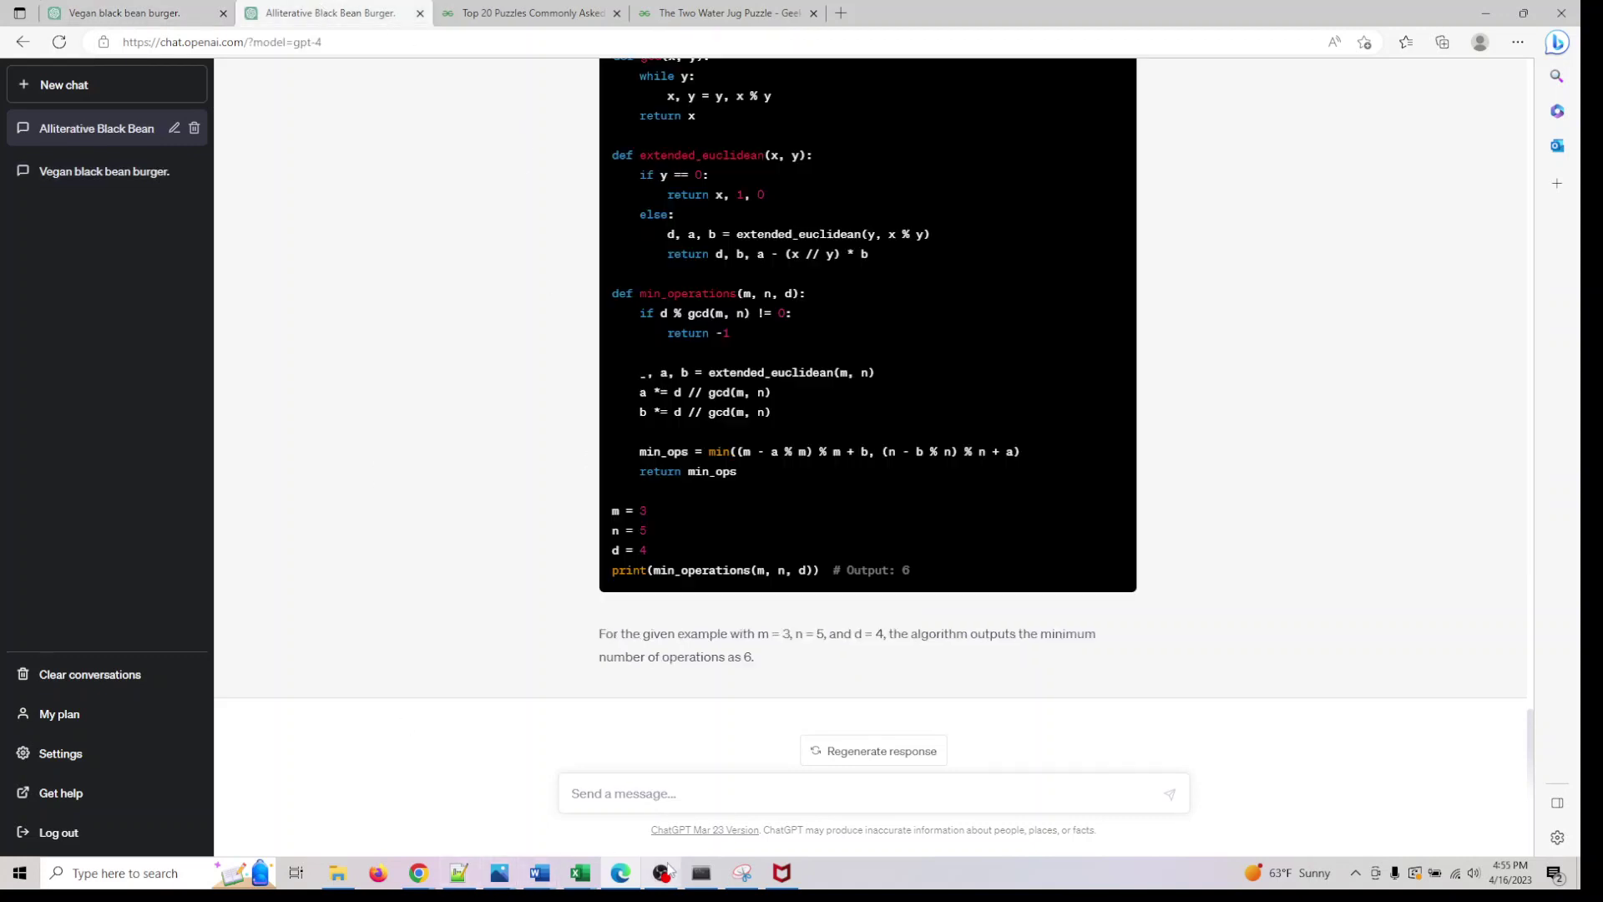
left_click(662, 872)
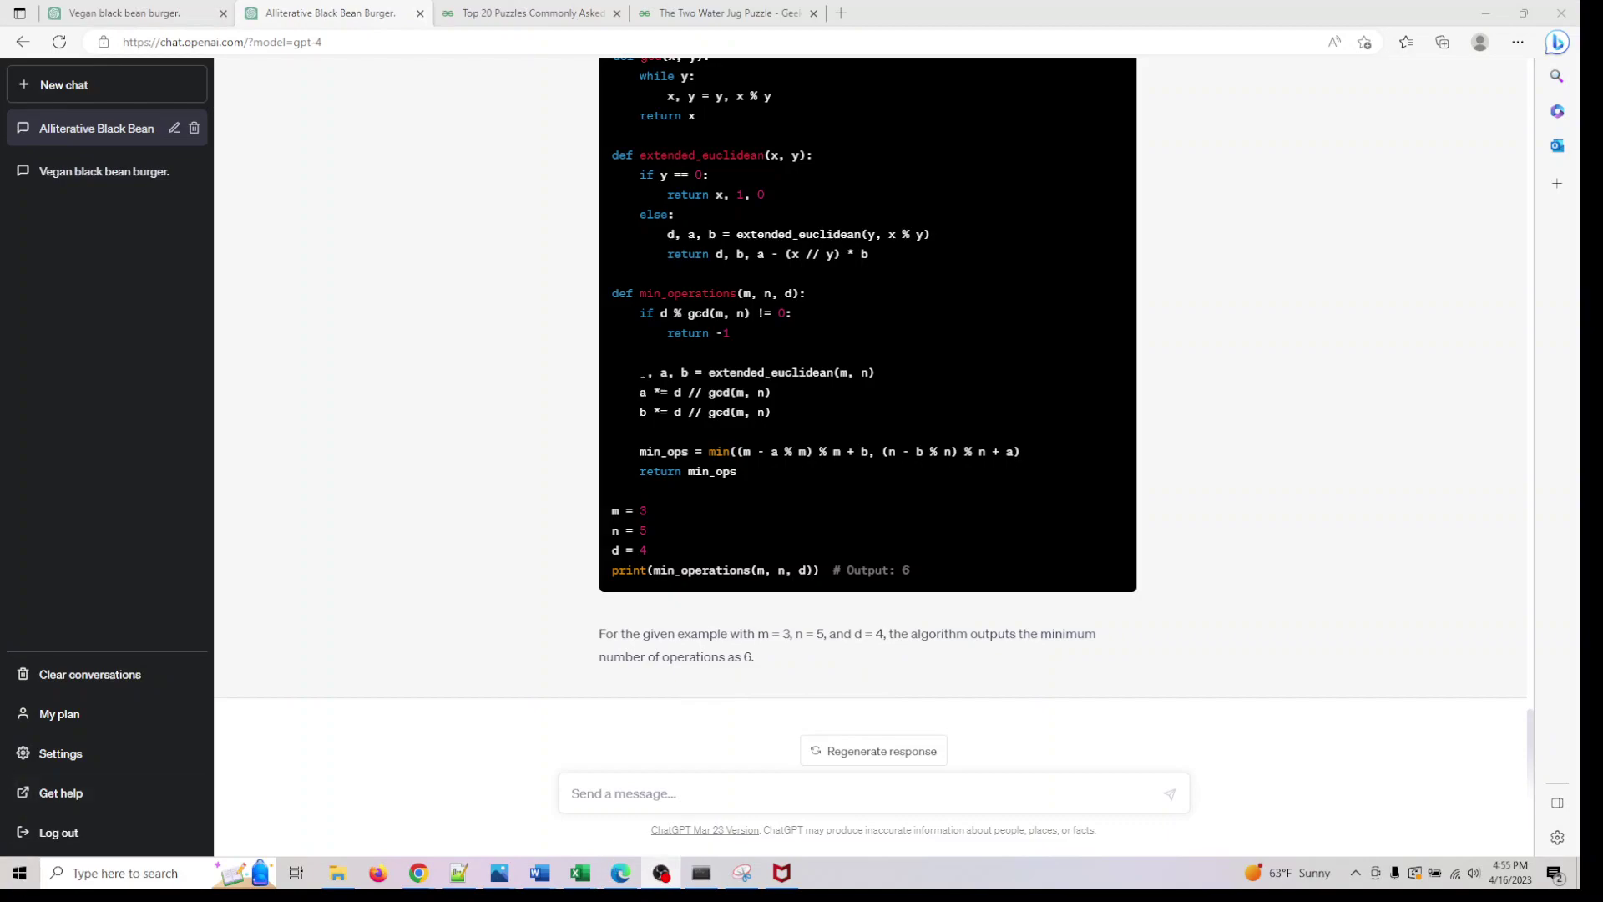